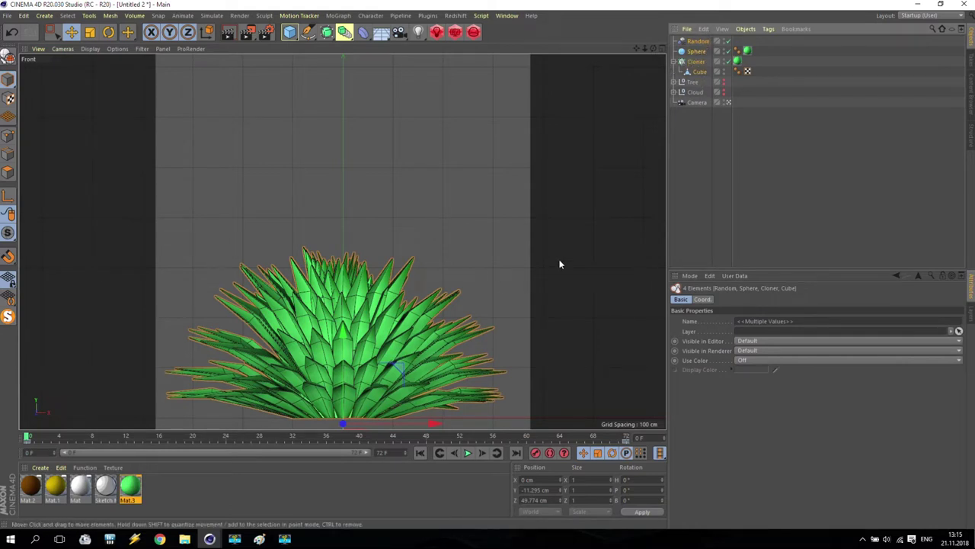
Group the selected Random, Sphere, Cloner and Cube objects into a null named Bush and hide it.
key(alt+g)
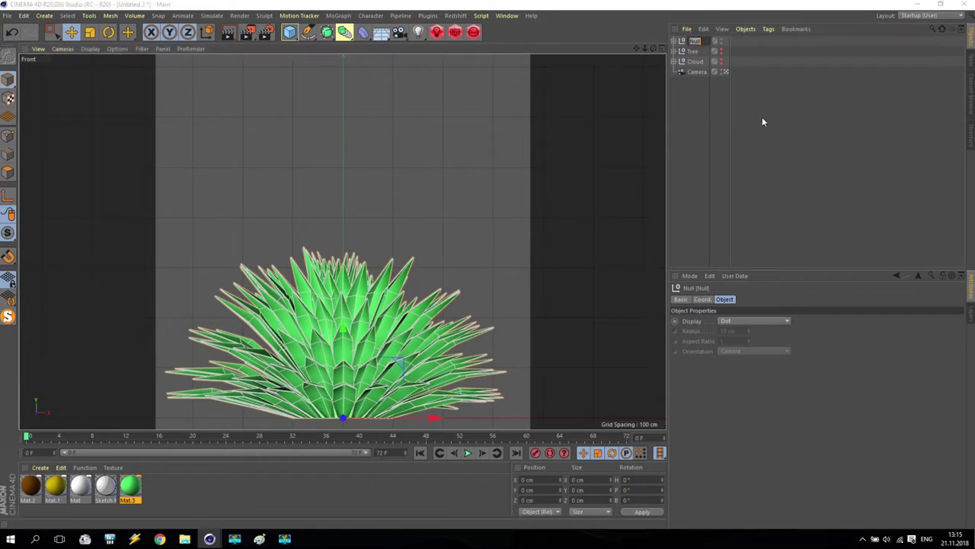
text(Bush)
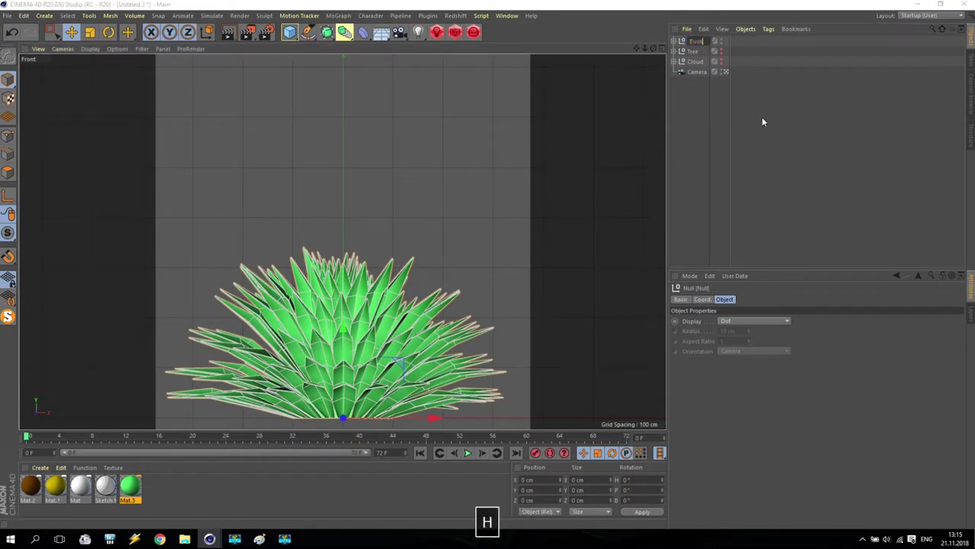
key(Return)
click(722, 42)
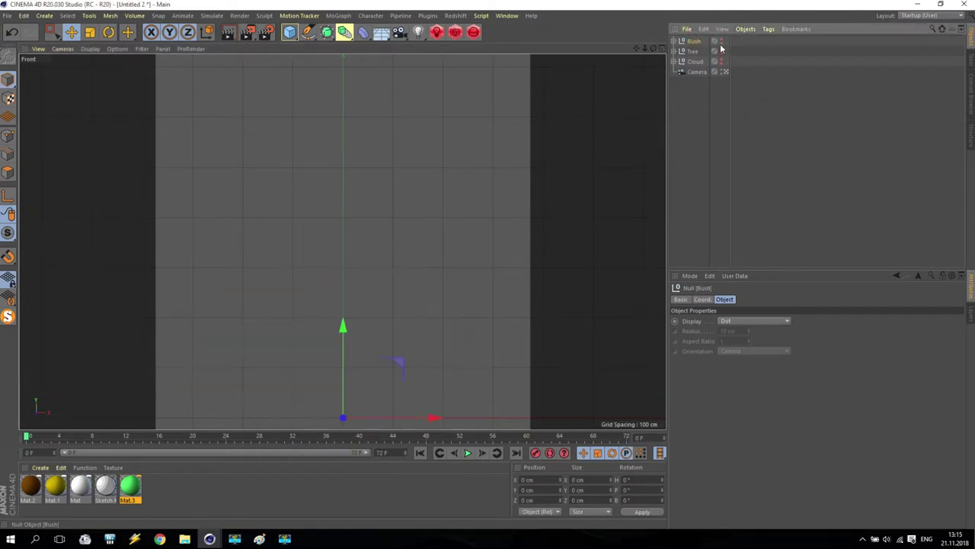
click(411, 181)
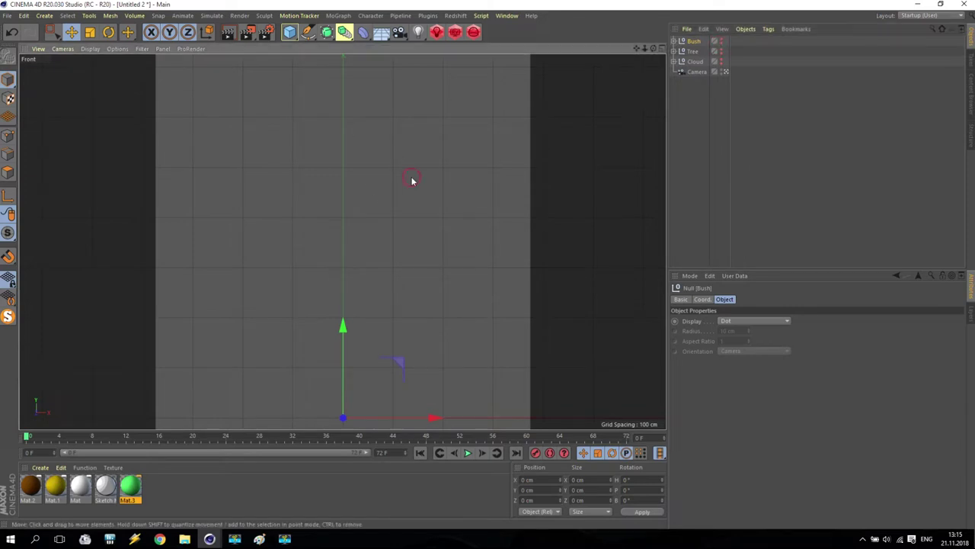
Leave the scene camera's view and add a cube with an X size of 2000 cm.
click(724, 71)
alt+drag(434, 213, 655, 59)
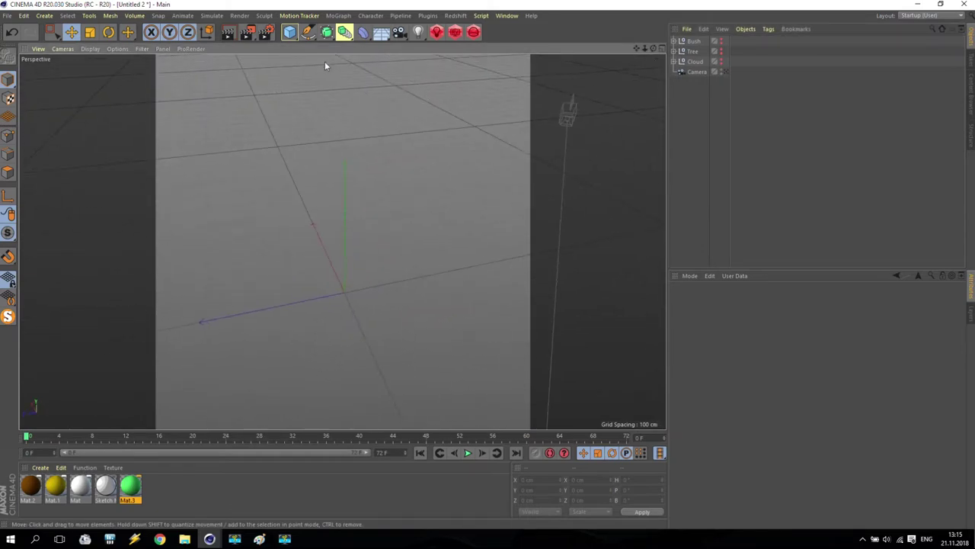
click(291, 33)
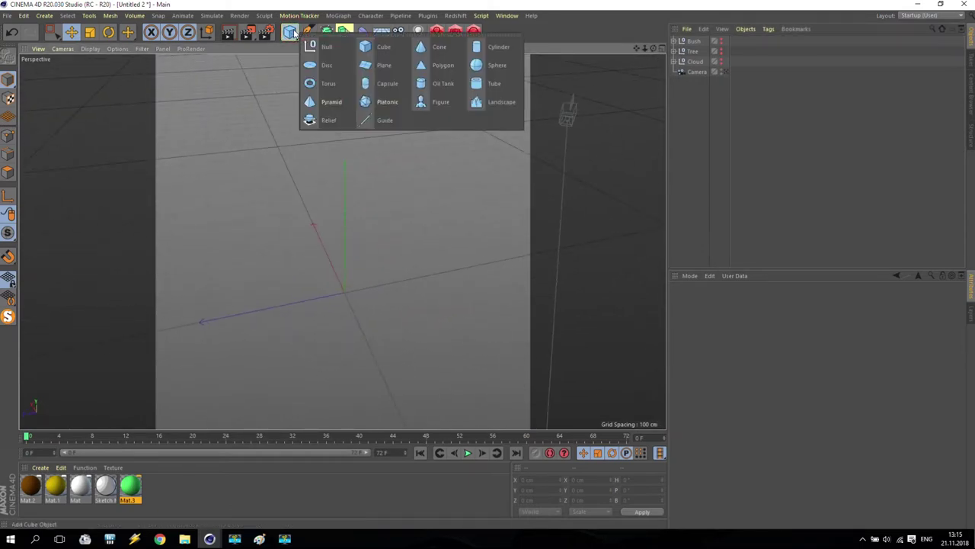
click(377, 45)
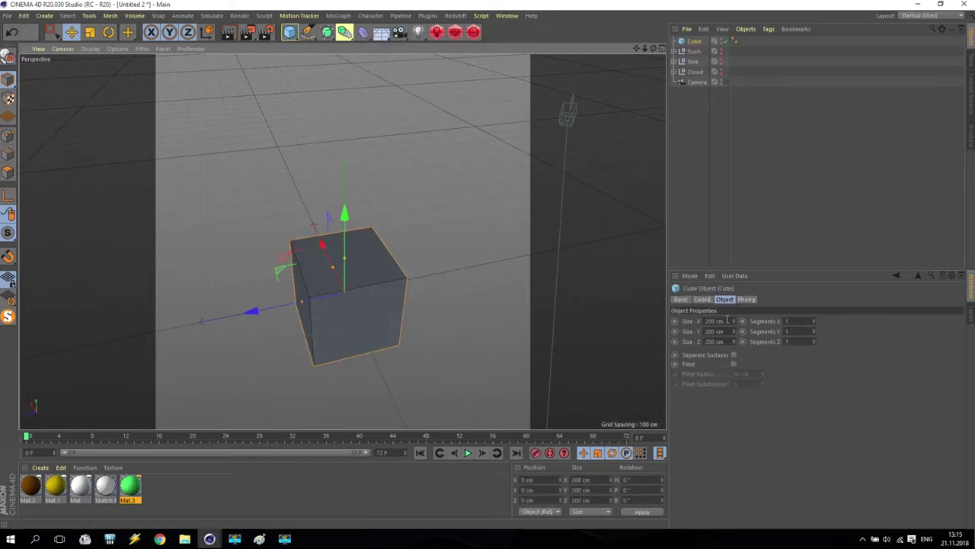
text(2000)
key(Return)
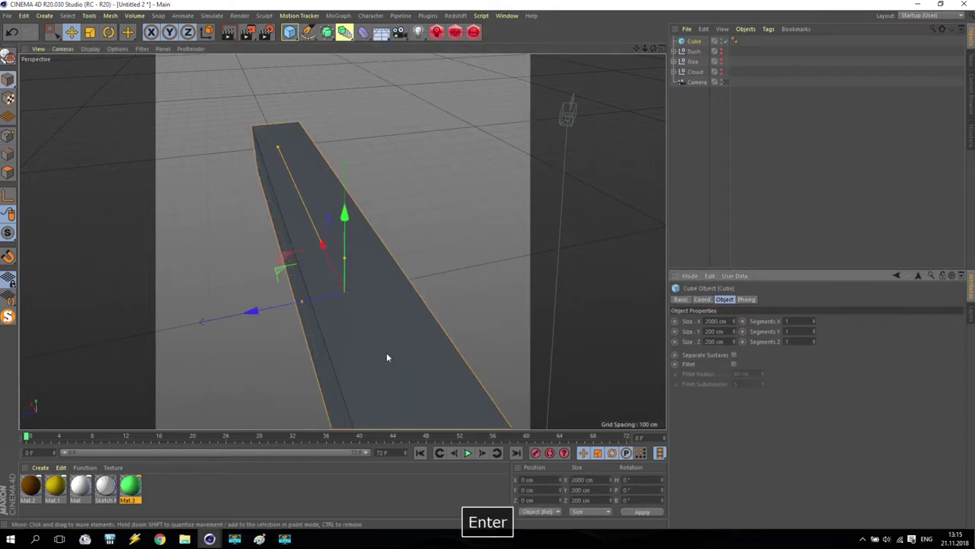
Add a sphere primitive to the scene and set its segments to 12.
scroll(385, 353, down, 2)
alt+drag(297, 369, 502, 164)
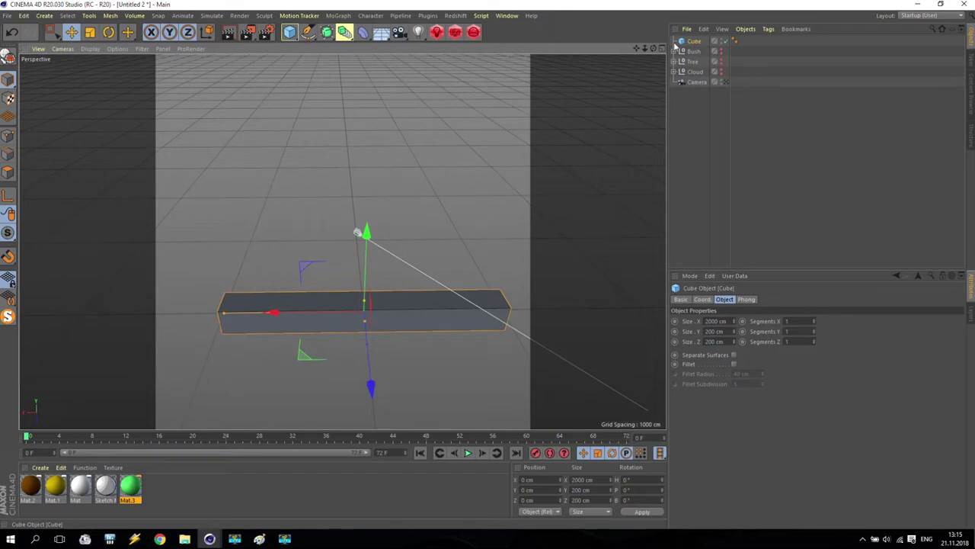
click(290, 32)
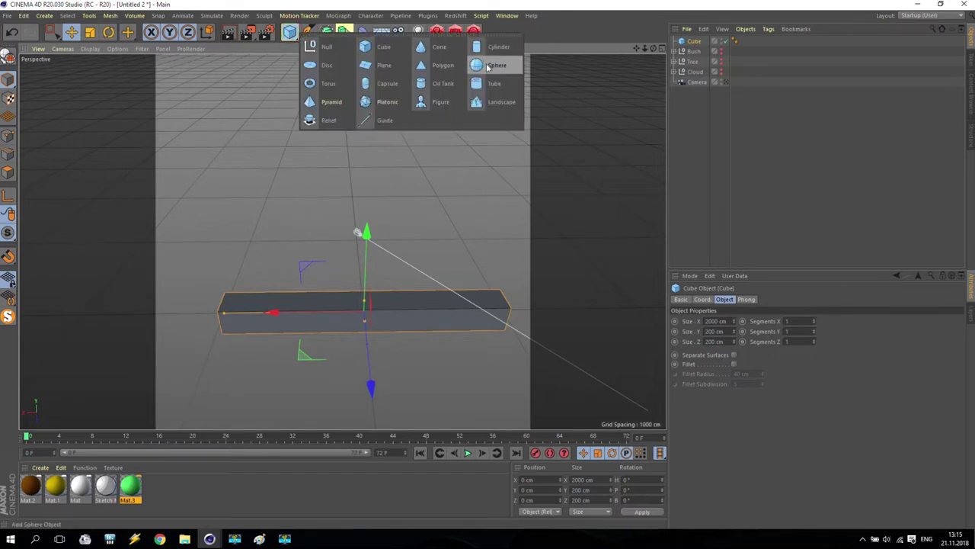
click(488, 67)
click(745, 332)
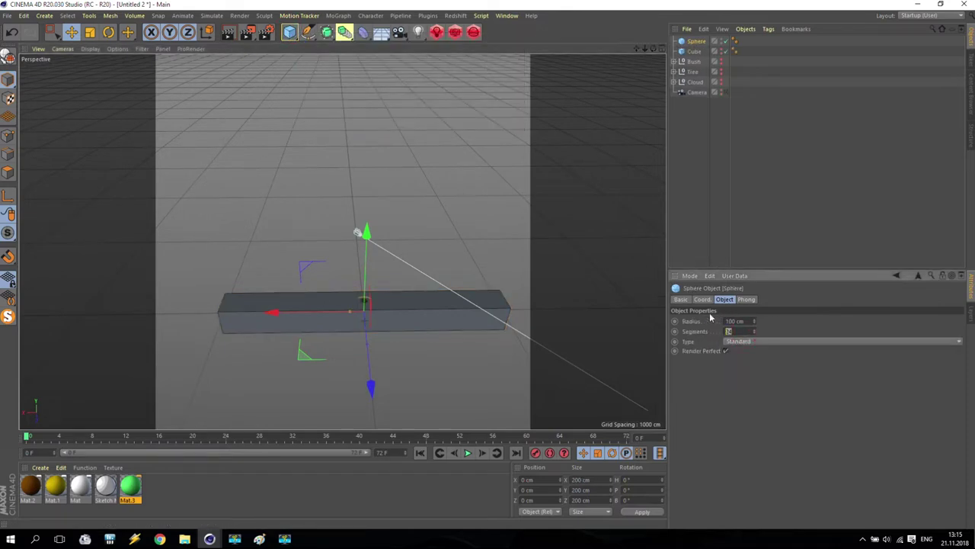
text(12)
key(Return)
Check the settings of the sphere inside the Land group's cloner in Bull.c4d and return to the Untitled 2 project.
click(507, 16)
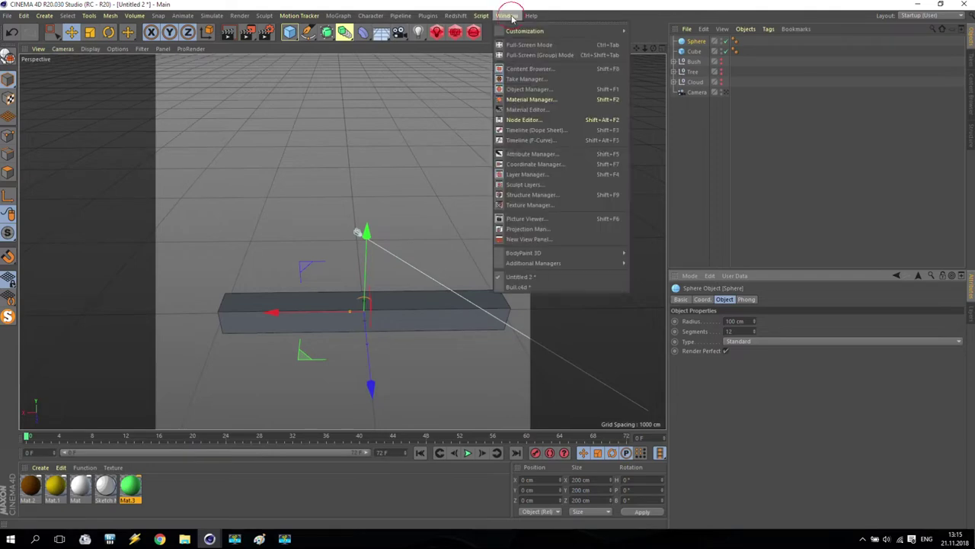
click(538, 287)
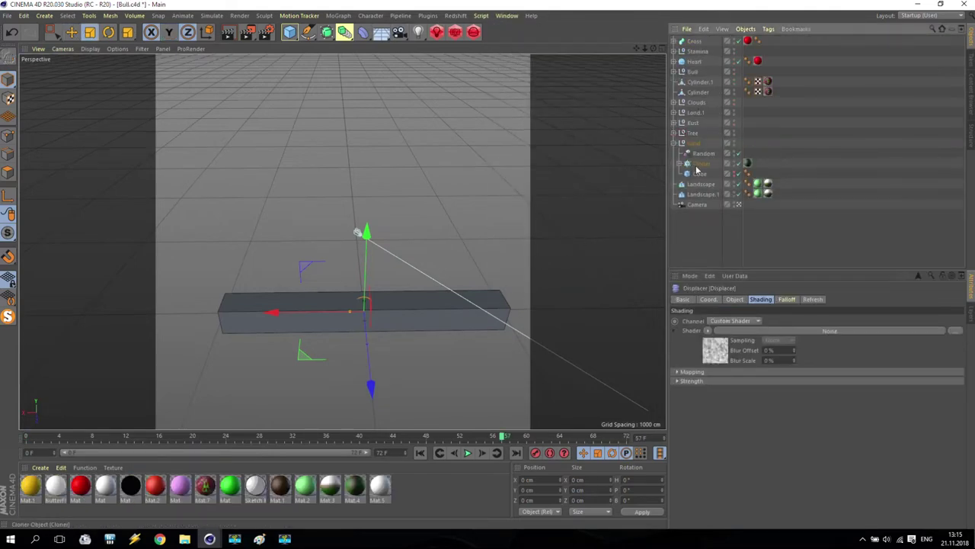
click(681, 163)
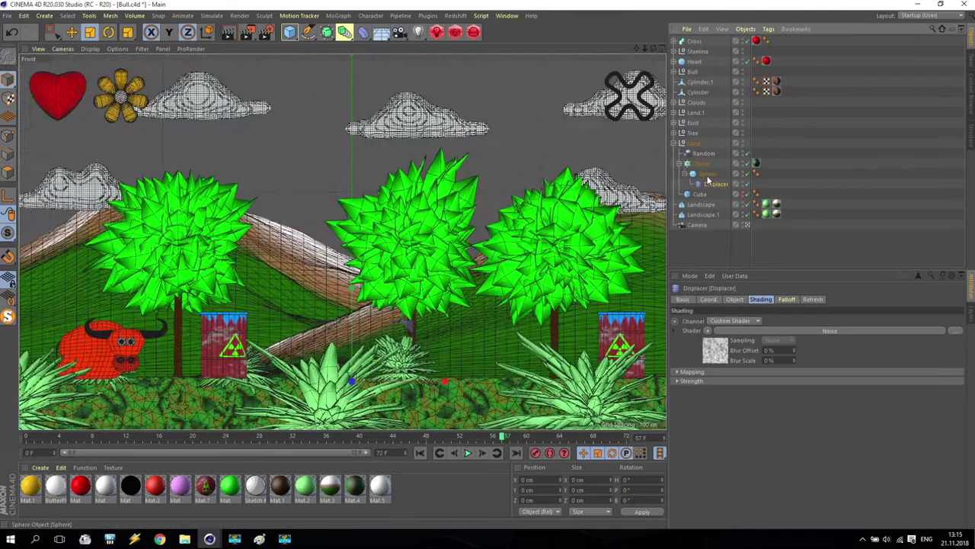
click(707, 176)
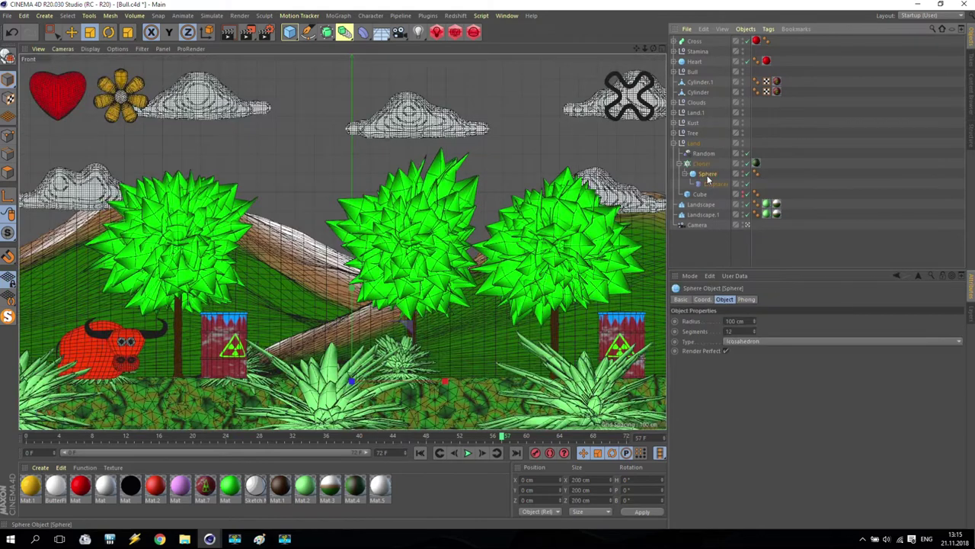
click(506, 16)
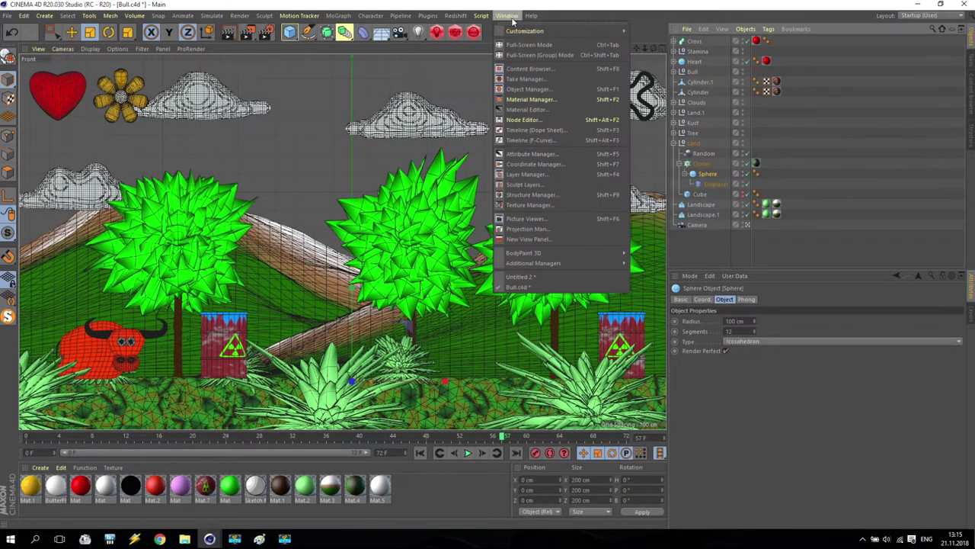
click(540, 279)
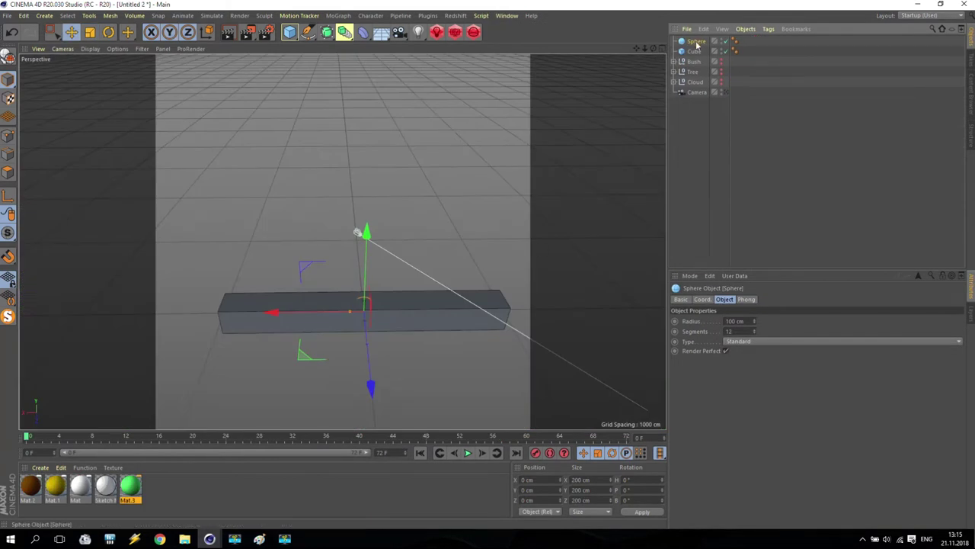
Add a MoGraph Cloner and make the new sphere its child.
click(340, 16)
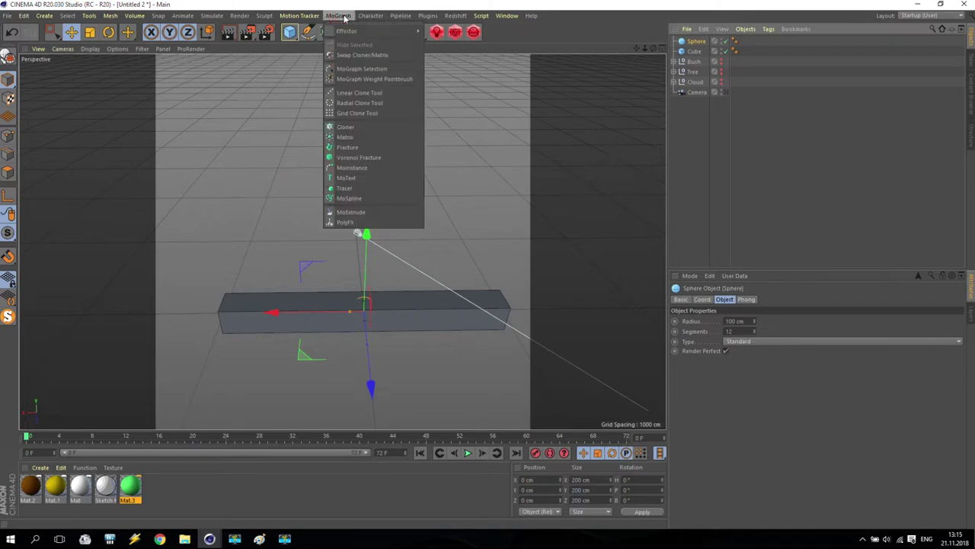
click(354, 127)
drag(700, 55, 697, 42)
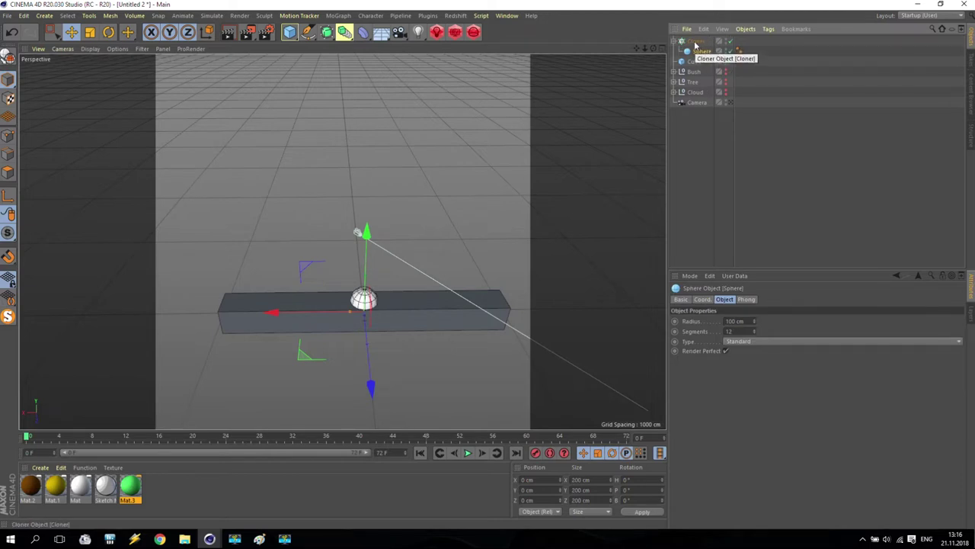
Set the cloner's mode to Object and assign the long cube as the object to clone onto.
click(695, 43)
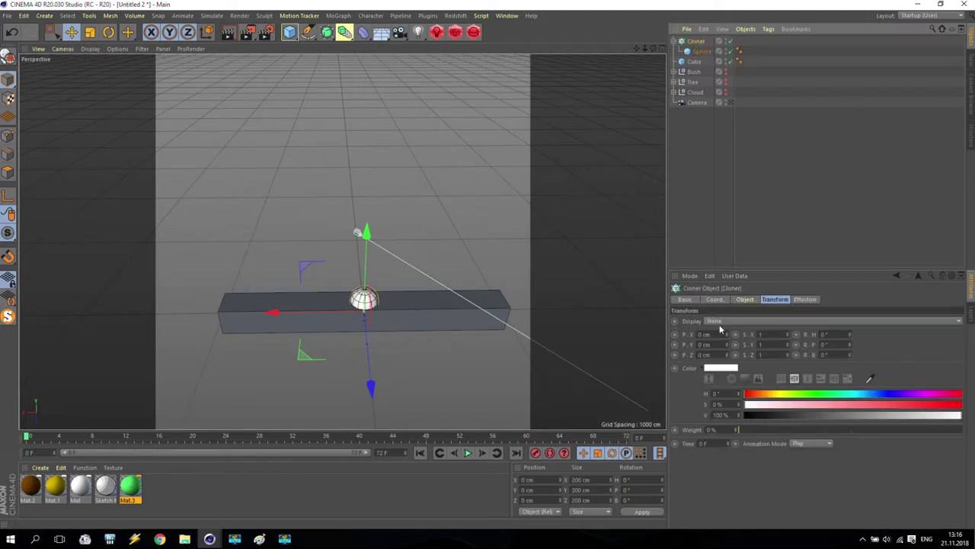
click(745, 299)
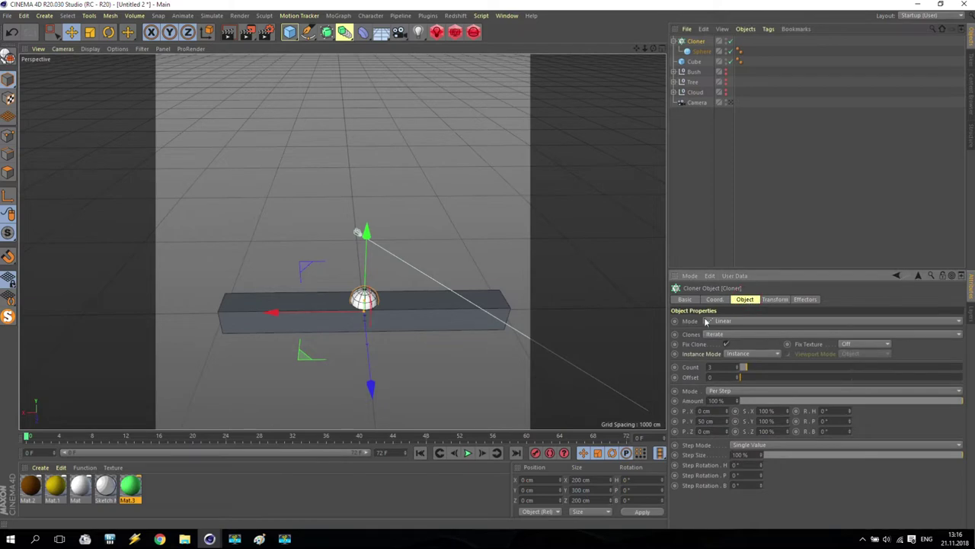
click(714, 327)
click(728, 333)
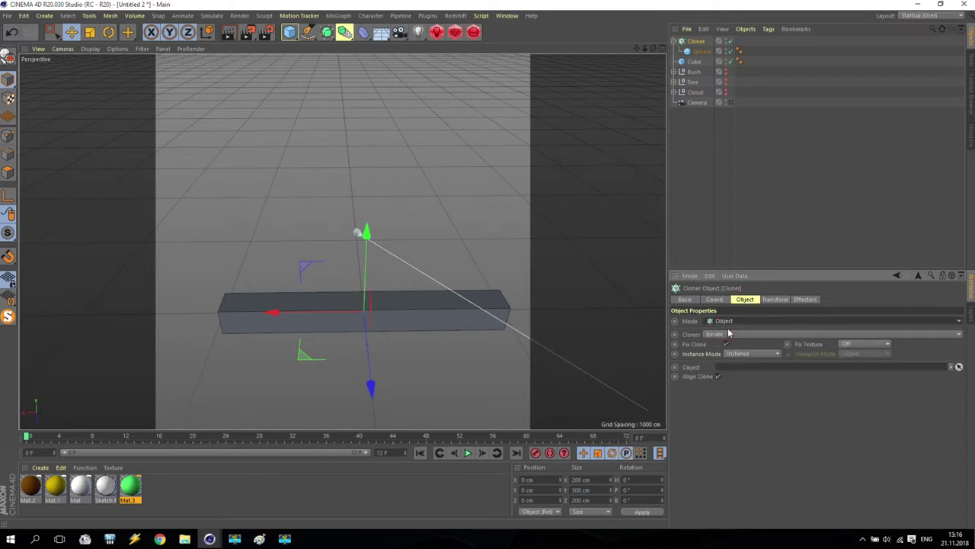
mouse_move(694, 61)
mouse_down()
mouse_move(719, 185)
mouse_move(732, 367)
mouse_up()
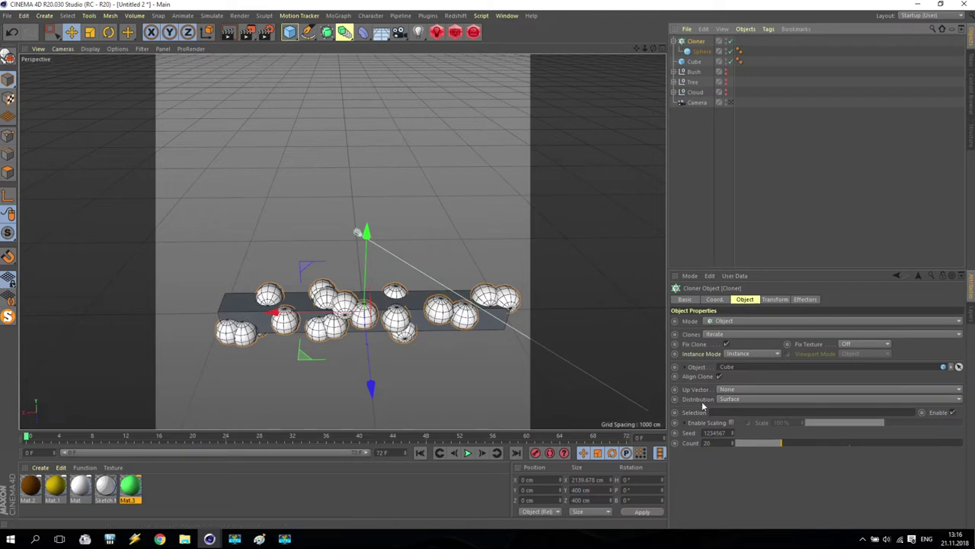
Try the Volume distribution for the sphere clones and switch it back to Surface.
click(738, 400)
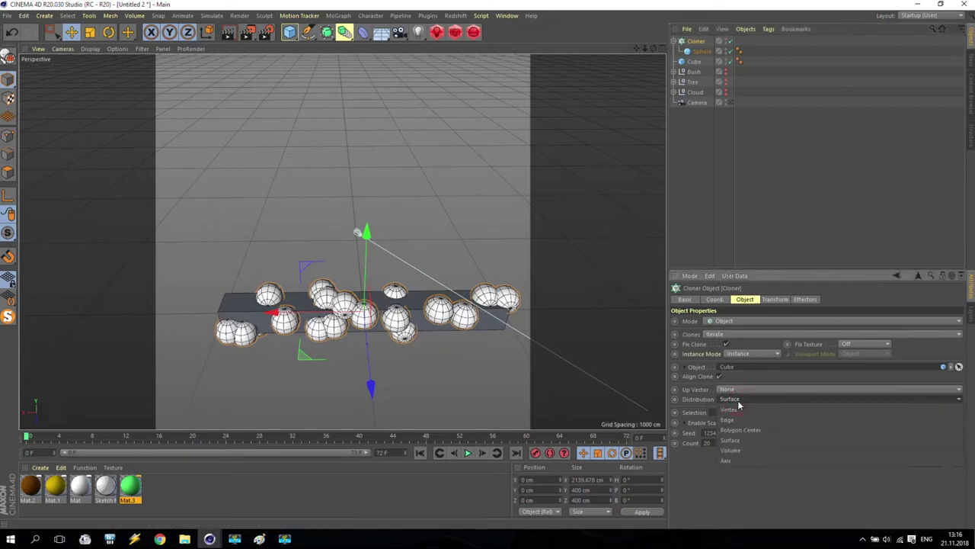
click(738, 451)
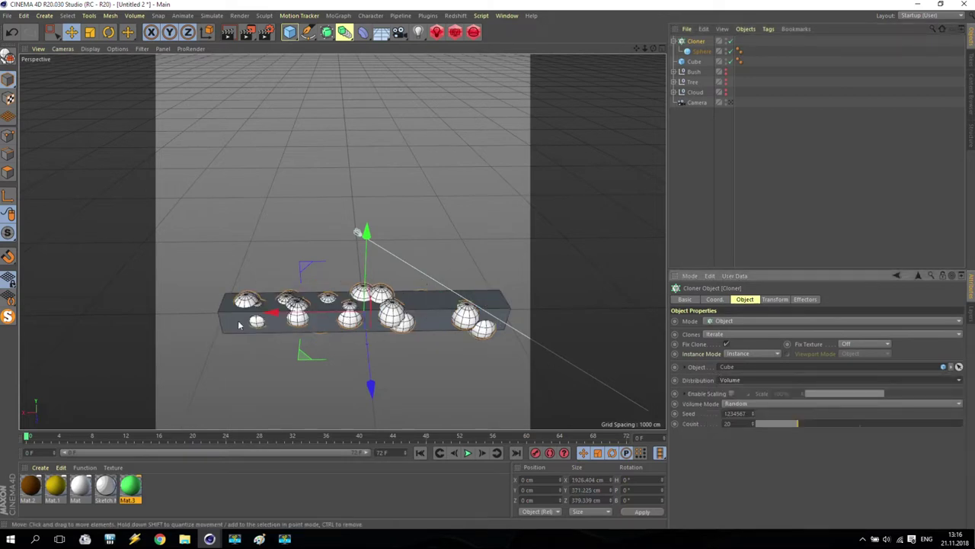
click(735, 379)
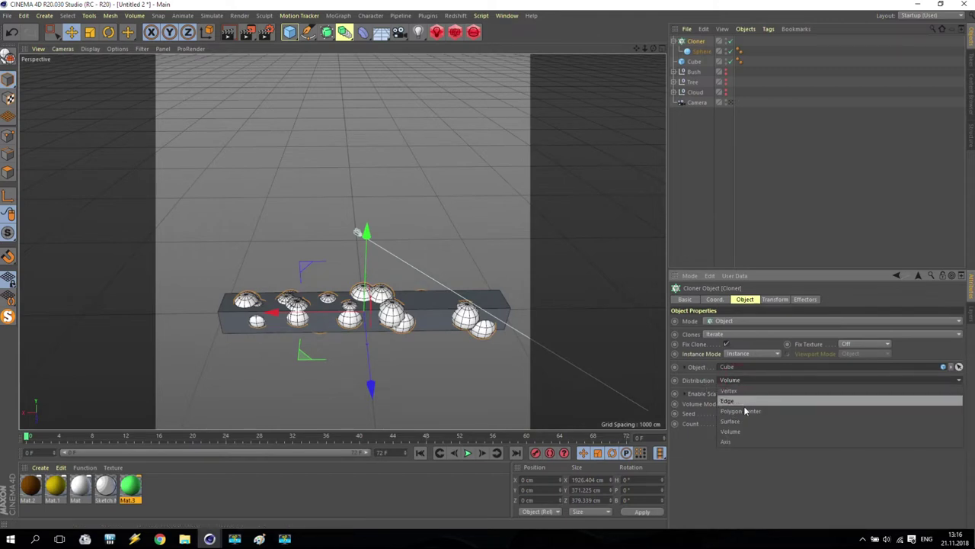
click(732, 422)
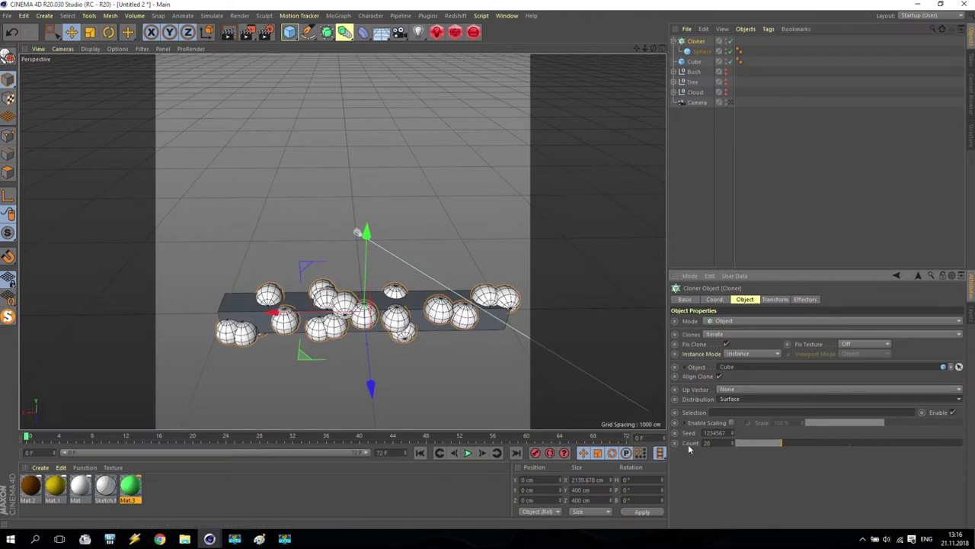
Try the Vertex distribution for the sphere clones and return it to Surface.
click(722, 399)
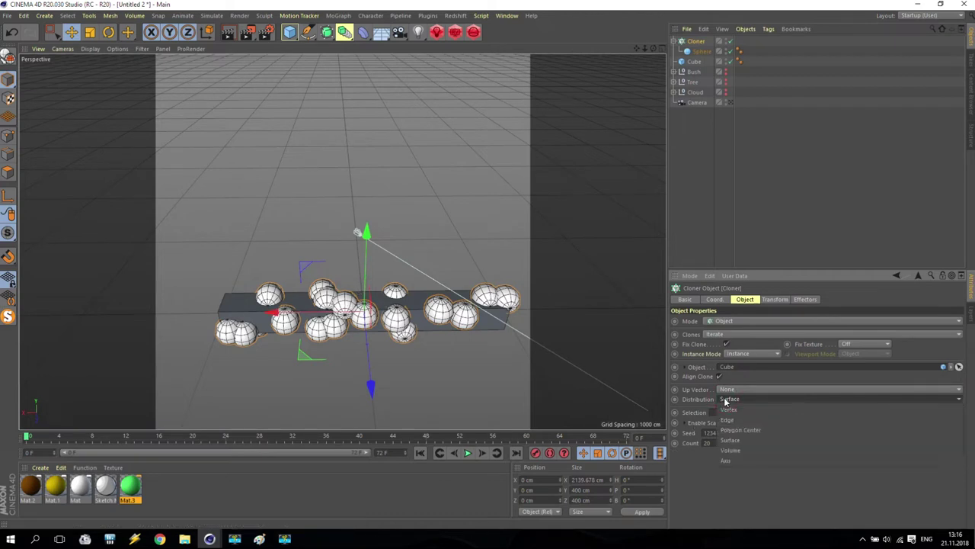
click(727, 402)
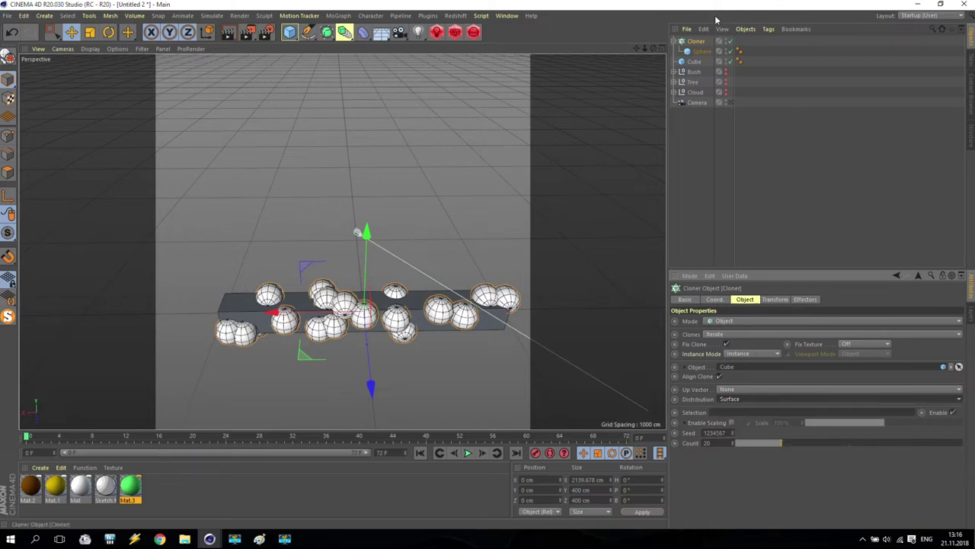
click(728, 401)
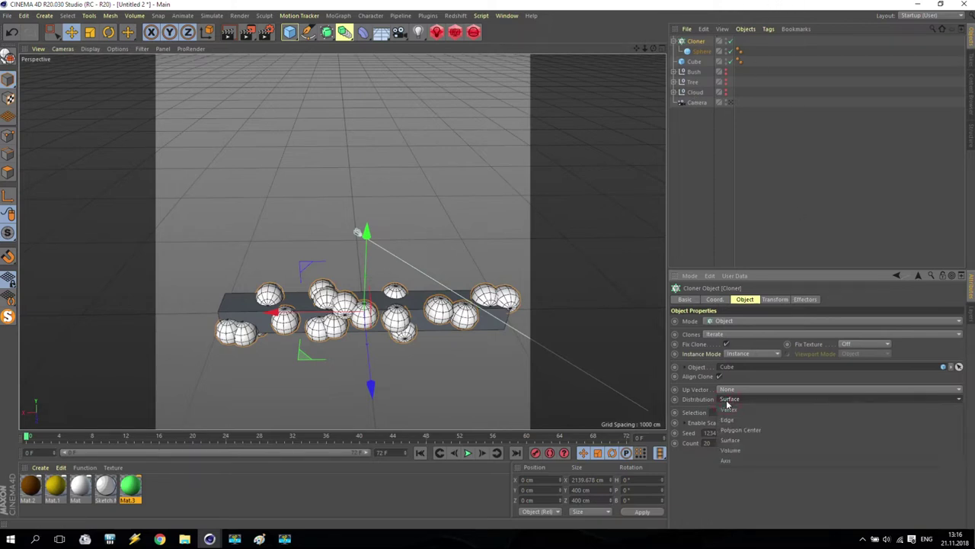
click(736, 412)
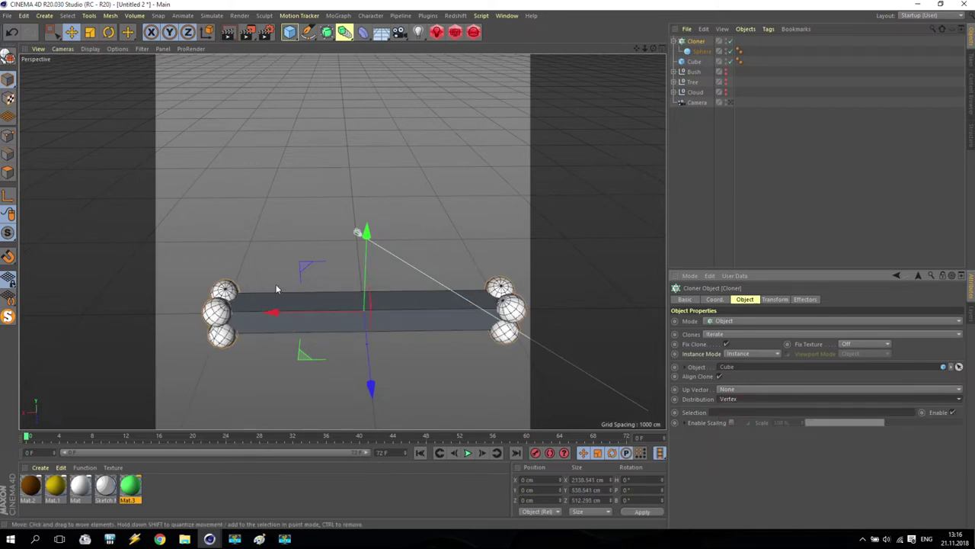
click(733, 399)
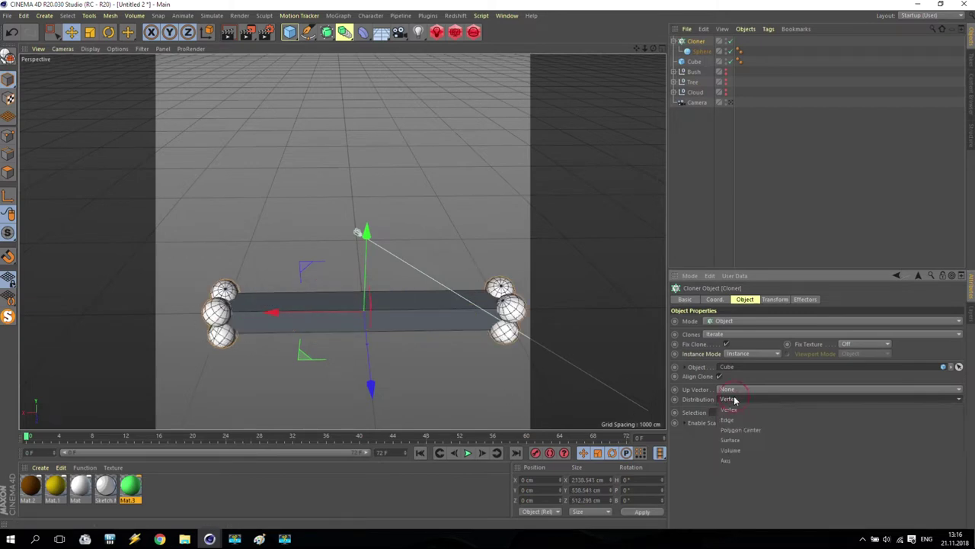
click(737, 440)
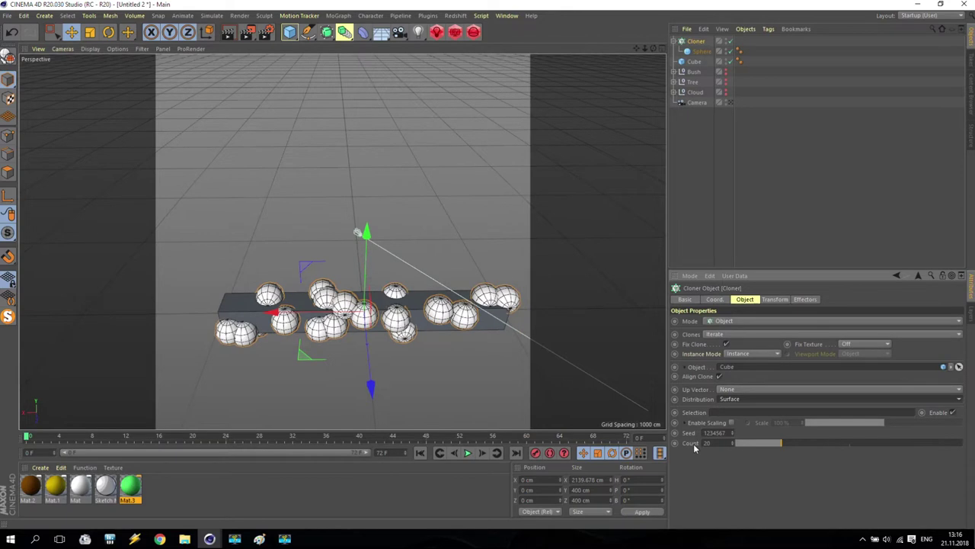
Set the cloner's count to 200 for the spheres on the cube's surface.
click(720, 444)
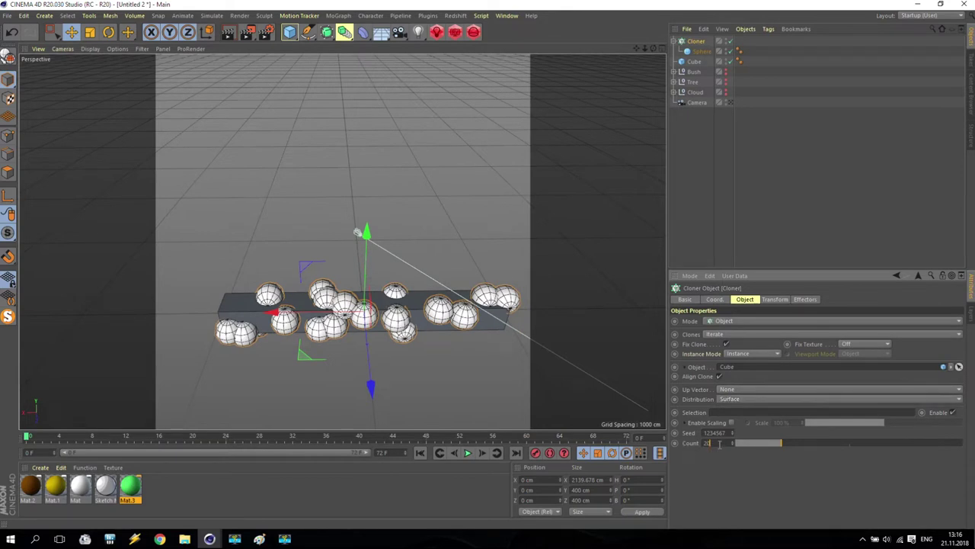
text(0)
key(Return)
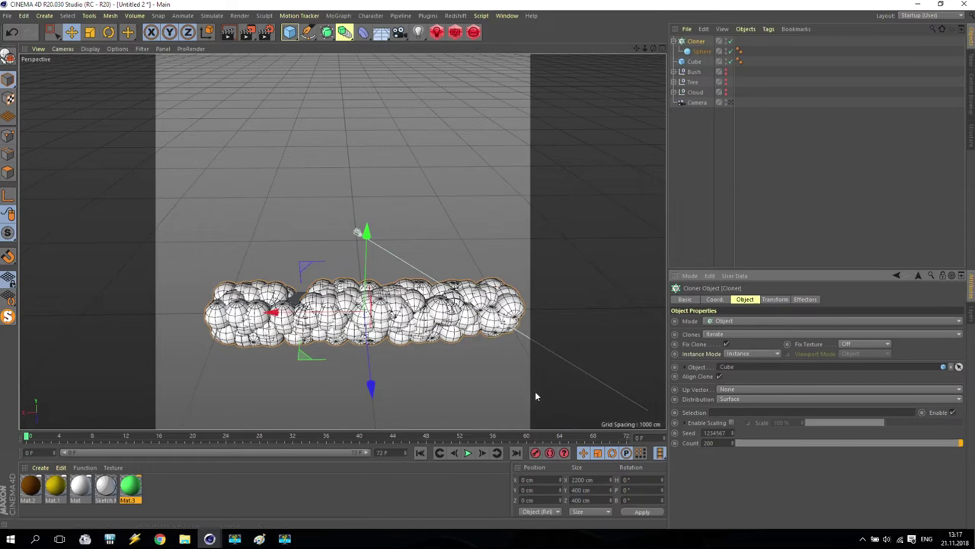
Set the cloner's count to 300 for the spheres on the cube's surface.
drag(708, 443, 675, 444)
text(300)
key(Return)
Look through the scene camera and frame the full length of the sphere-covered ground.
alt+drag(342, 274, 343, 242)
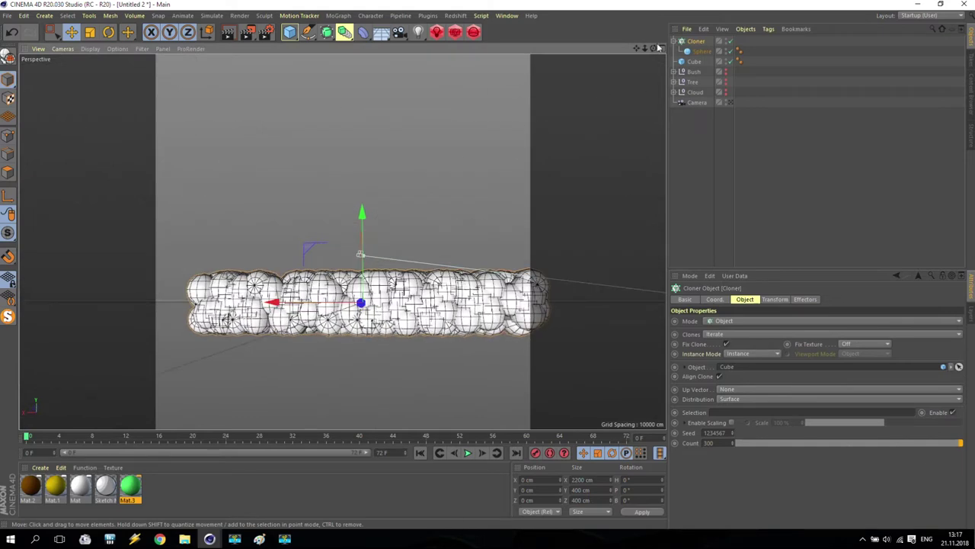
drag(644, 47, 645, 52)
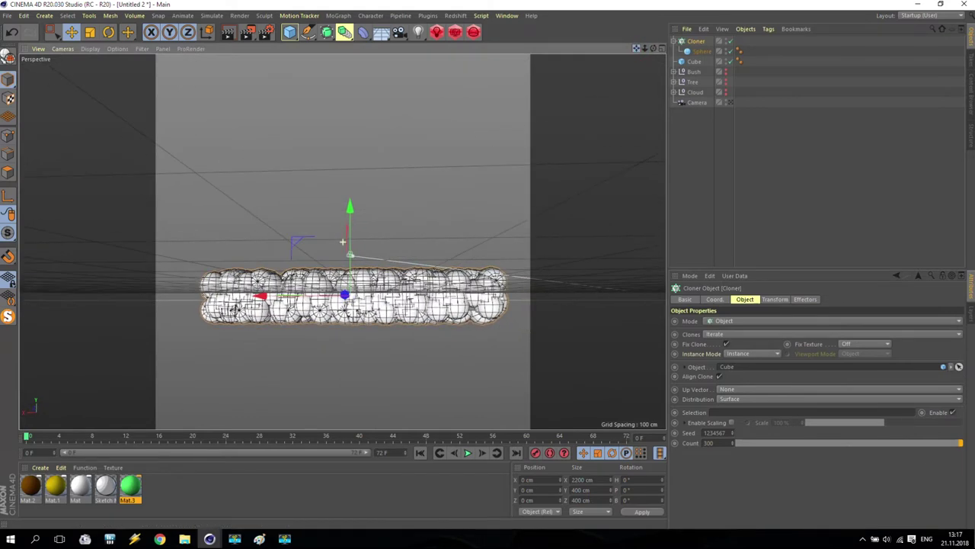
click(729, 102)
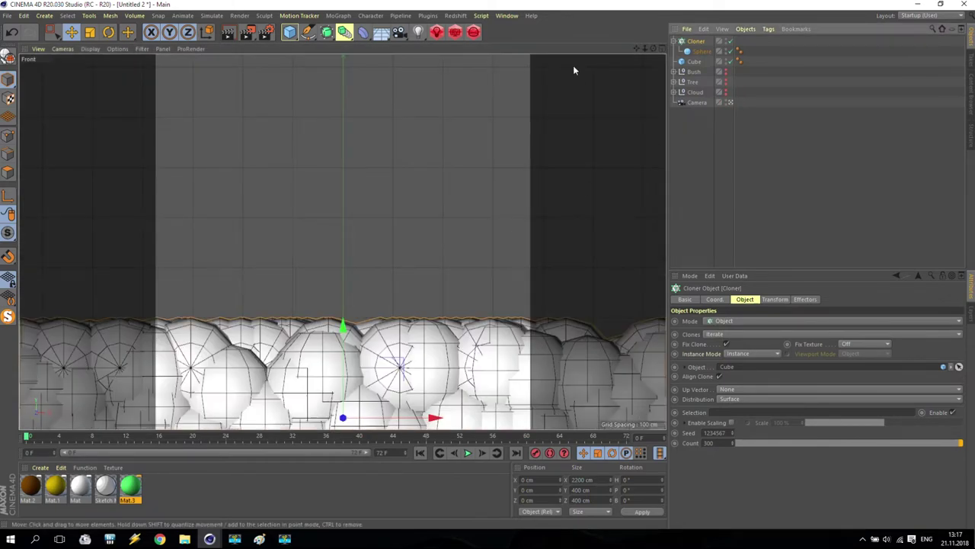
drag(644, 50, 645, 57)
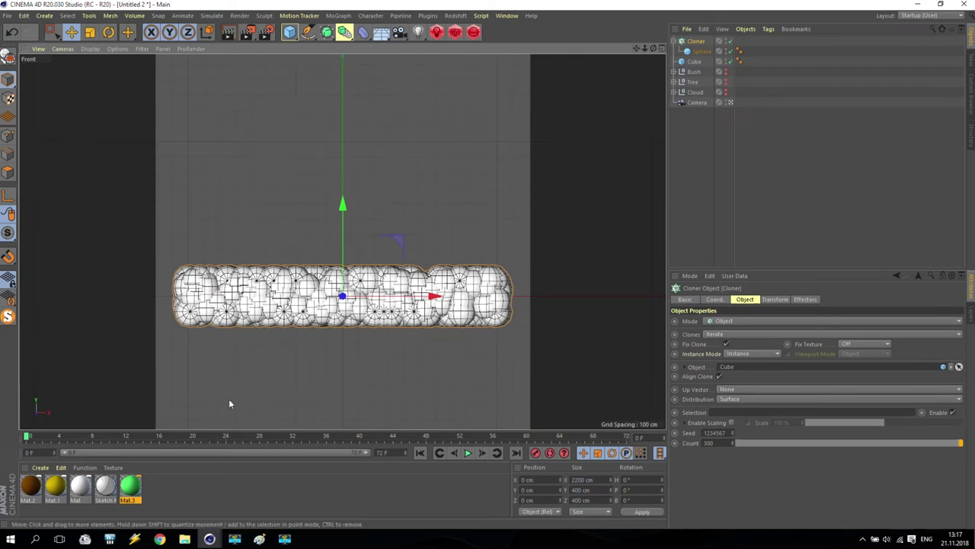
Create a new material and assign it to the cloner.
double_click(159, 496)
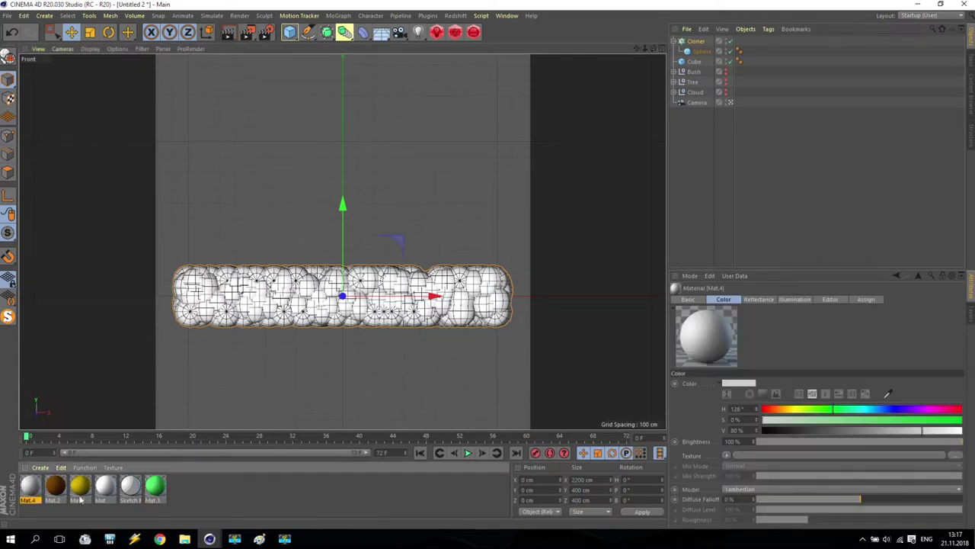
drag(29, 488, 700, 44)
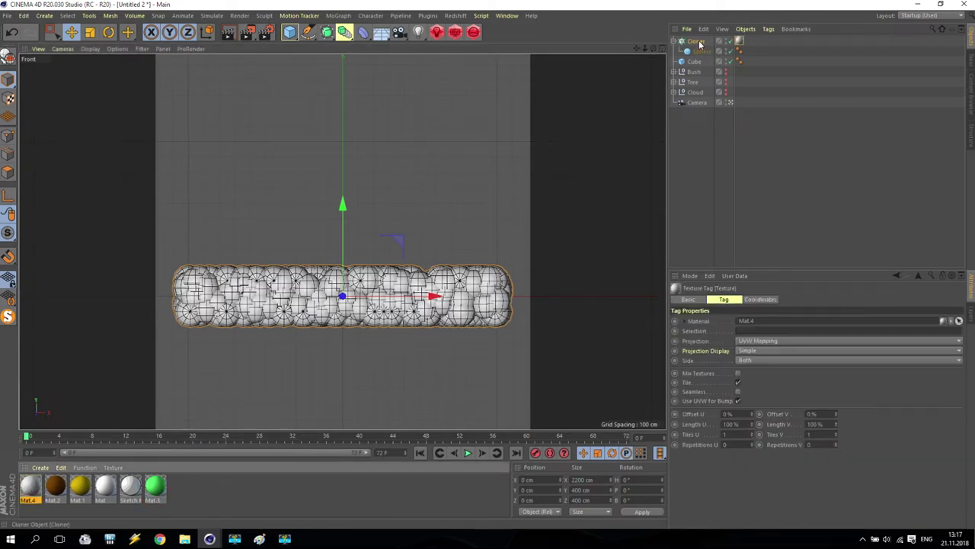
click(248, 32)
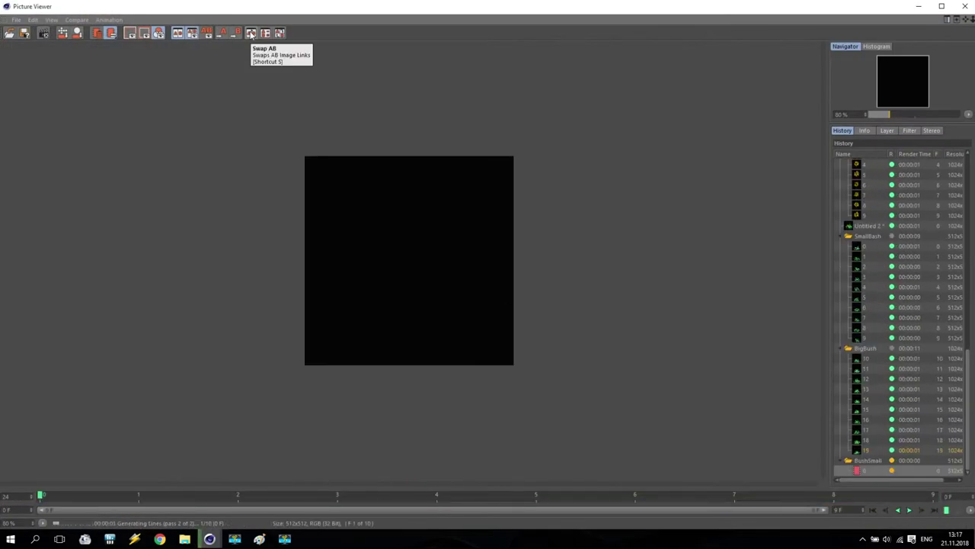
click(965, 6)
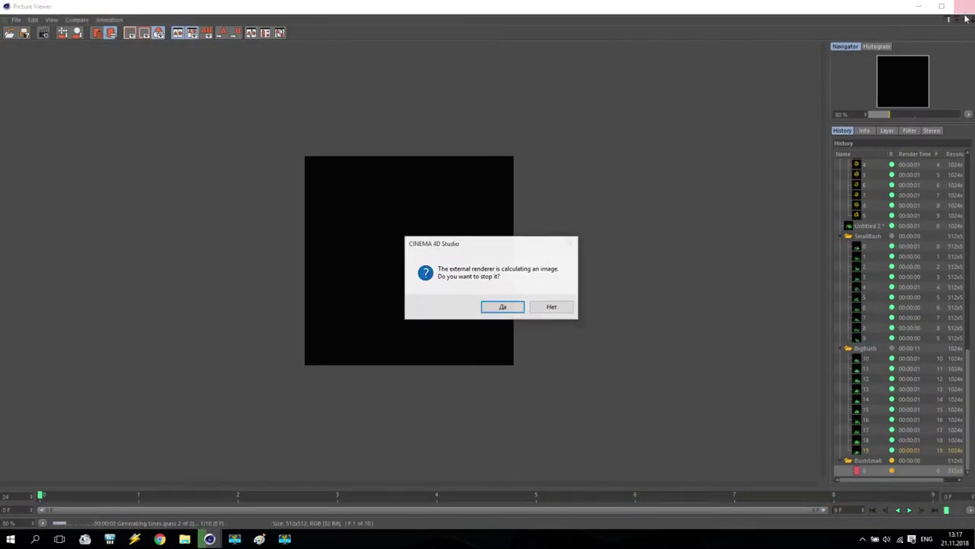
click(500, 307)
Turn off image saving in the render settings and set the output frame range to Current Frame.
click(265, 32)
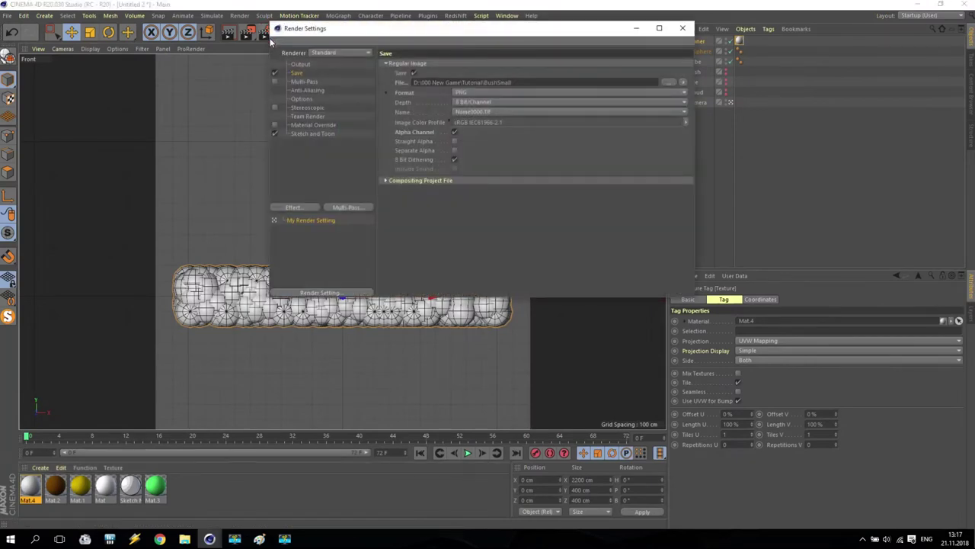
click(274, 73)
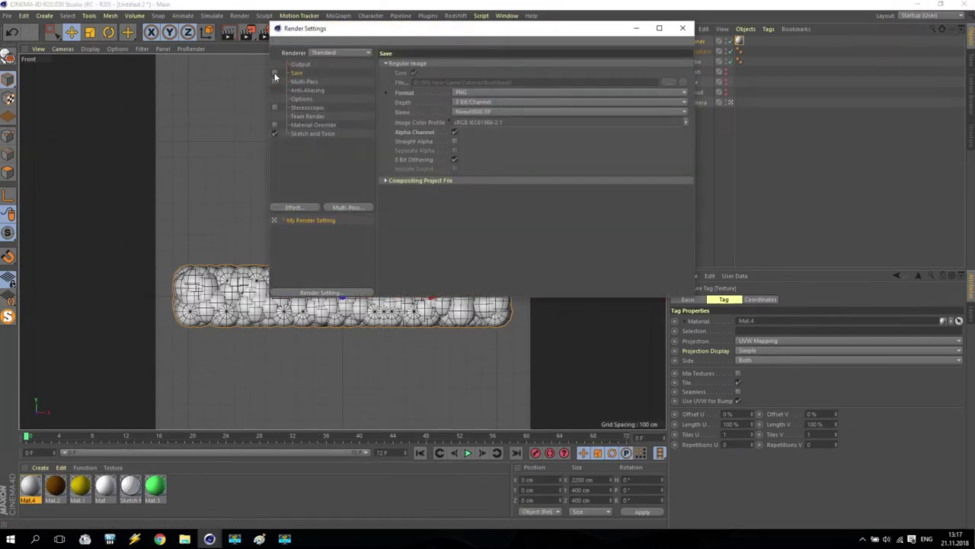
click(298, 64)
click(469, 180)
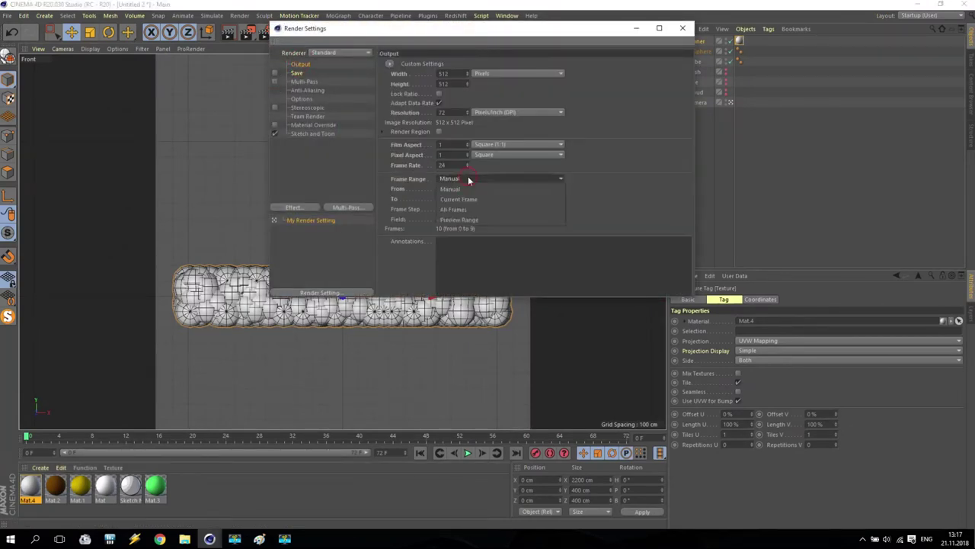
click(465, 199)
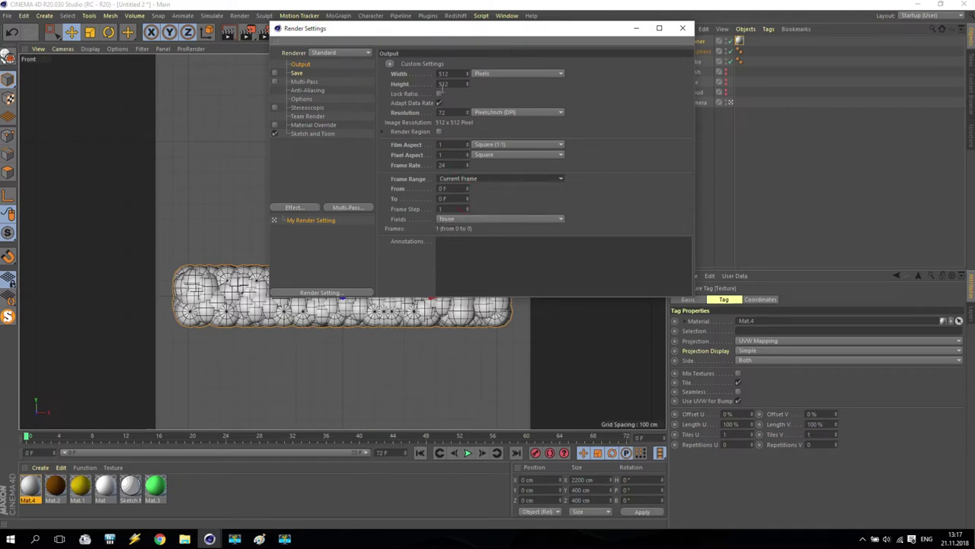
Set the render output size to 1024 by 1024 pixels and close the render settings.
double_click(448, 72)
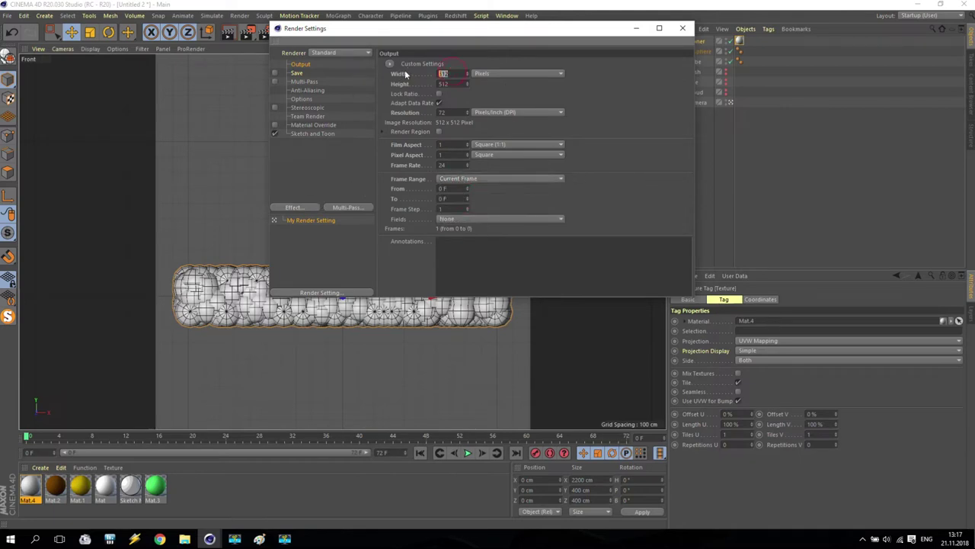
text(1024)
key(Tab)
text(1024)
key(Return)
click(682, 28)
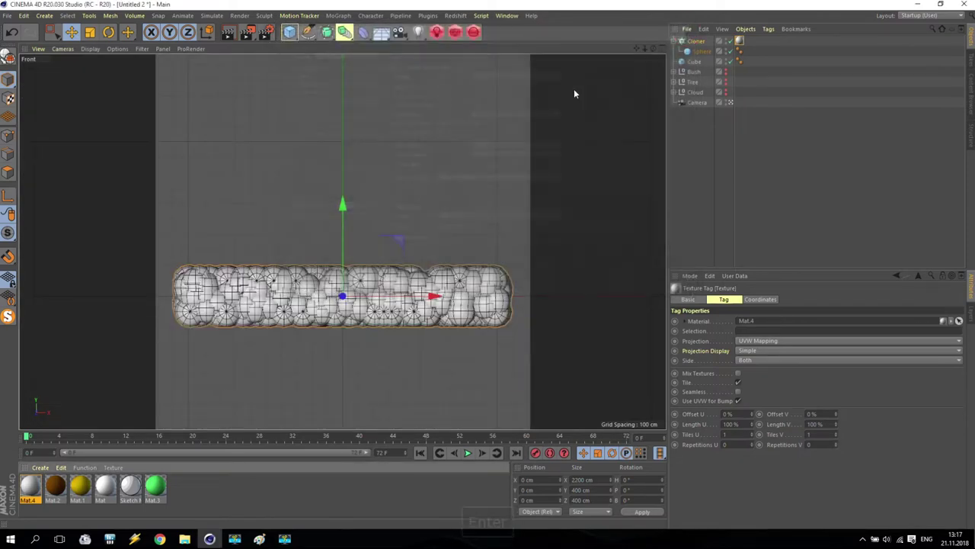
Render the current frame to the Picture Viewer to check how the sphere ground looks.
click(247, 32)
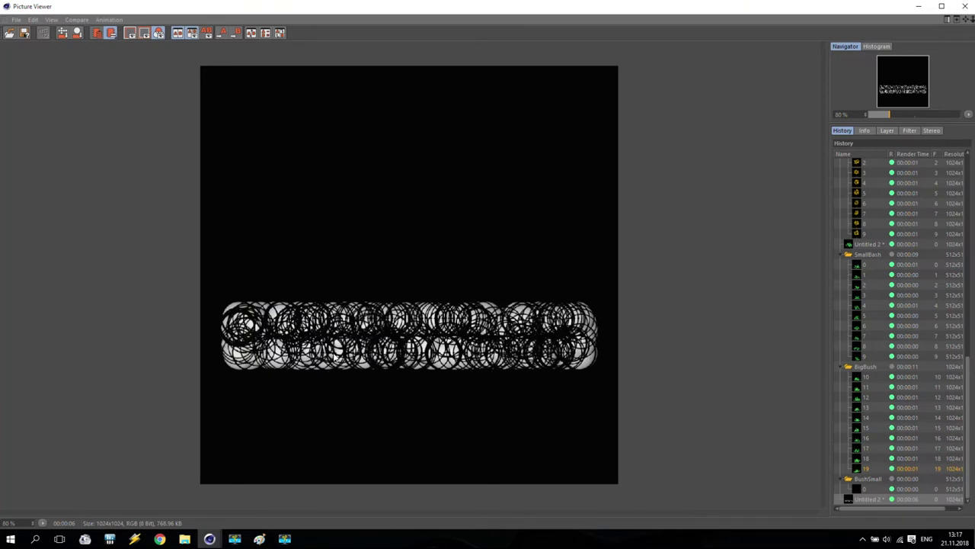
click(961, 7)
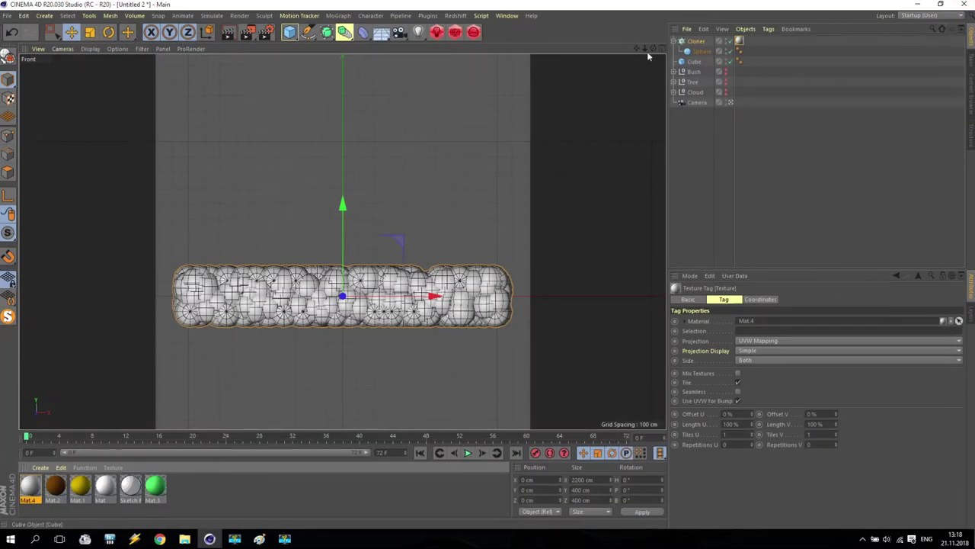
drag(644, 47, 629, 76)
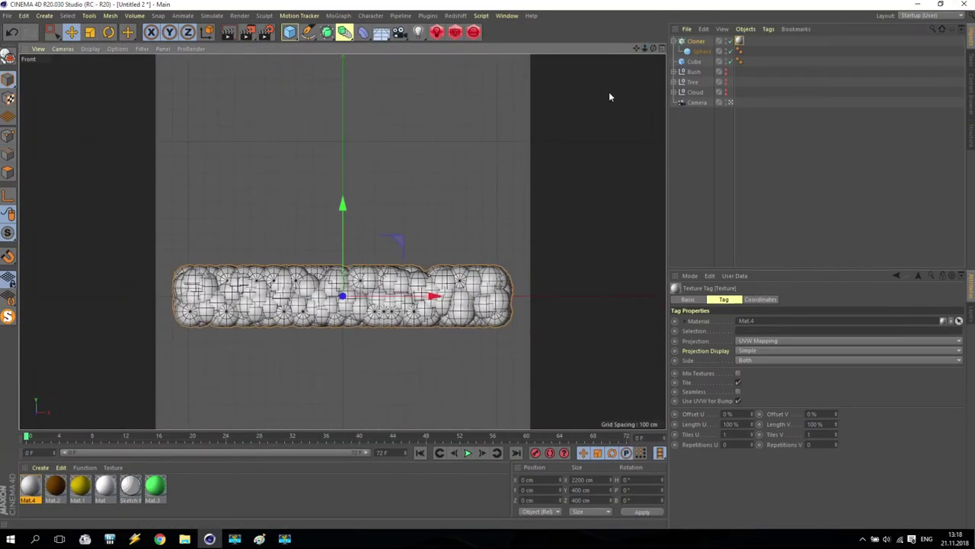
Disable reflectance on the ground's new material and load a Gradient shader as its color texture.
double_click(30, 487)
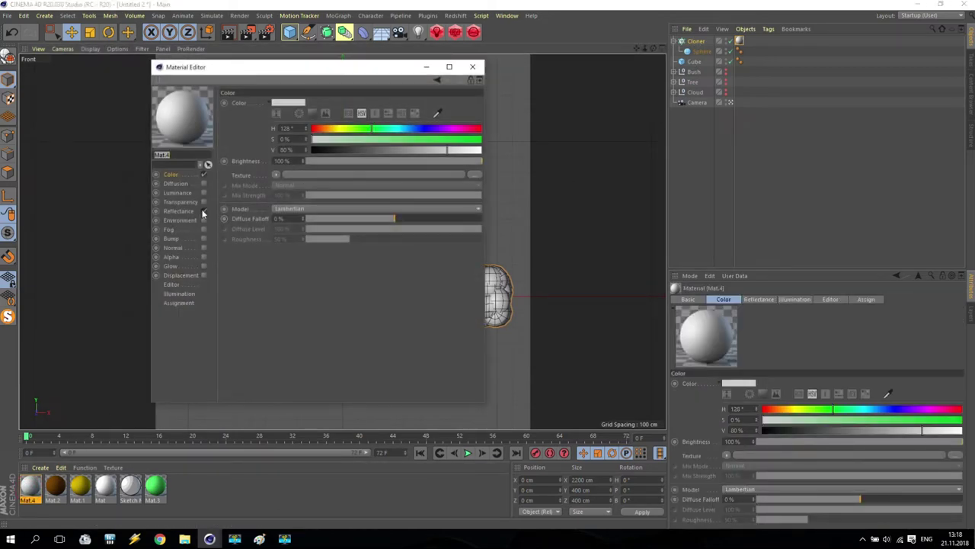
click(204, 211)
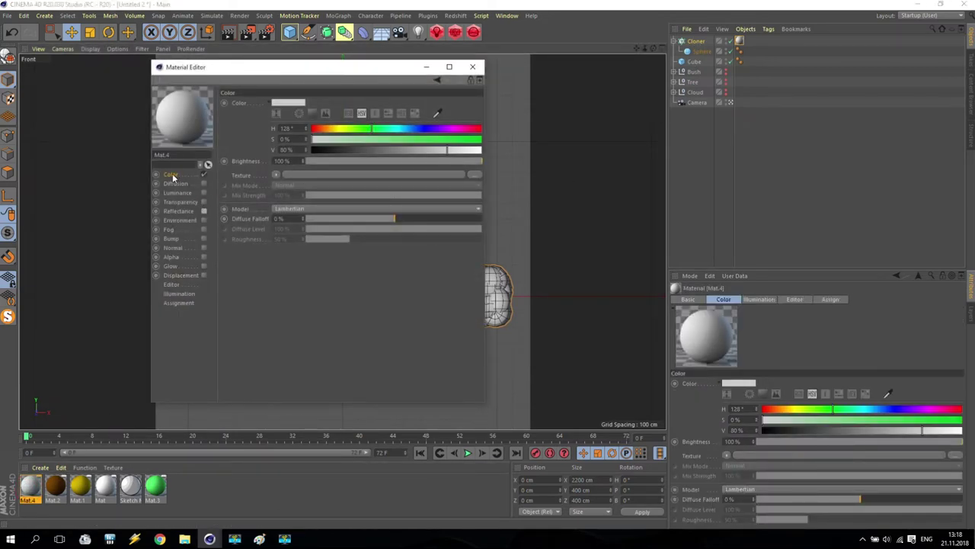
click(276, 175)
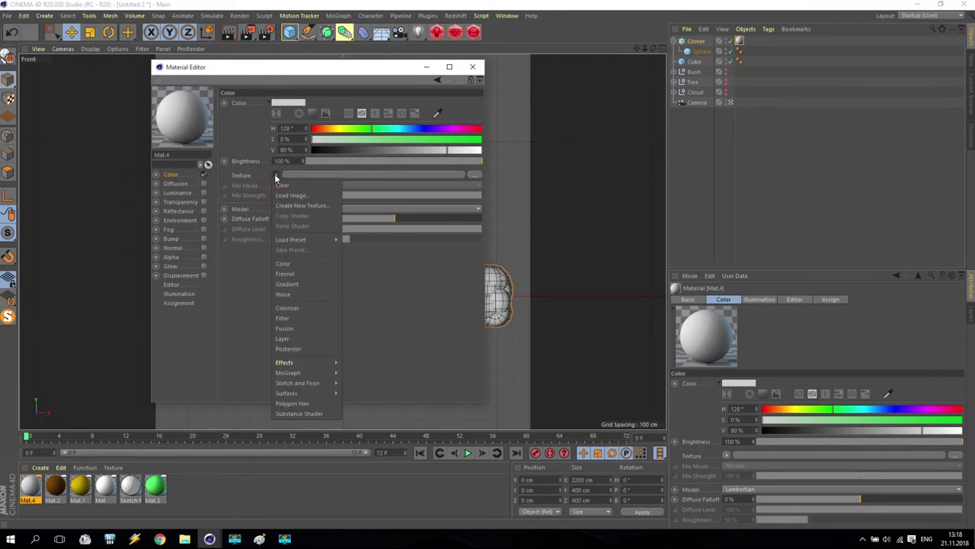
click(287, 284)
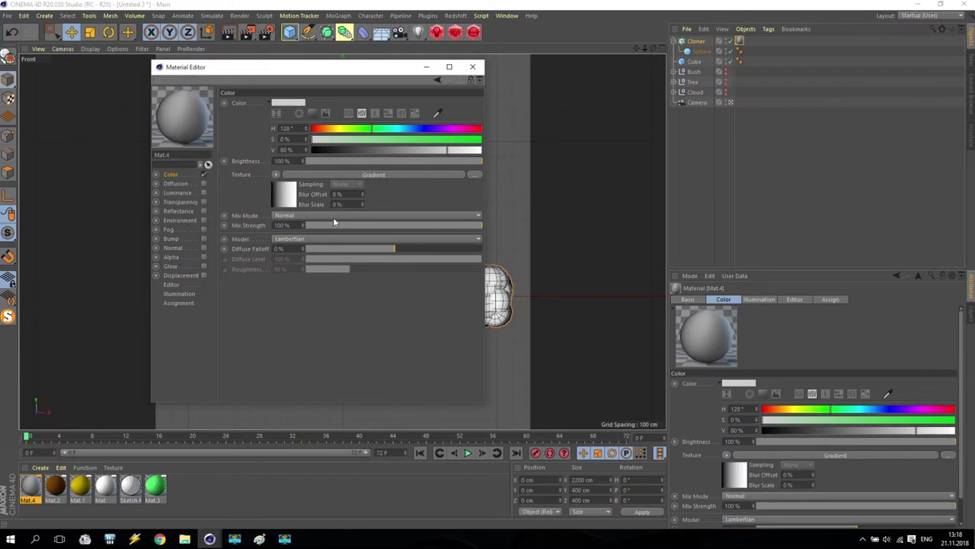
Try the 2D - Diagonal and 2D - Radial gradient types, then set the type to 2D - Circular.
click(356, 178)
click(314, 203)
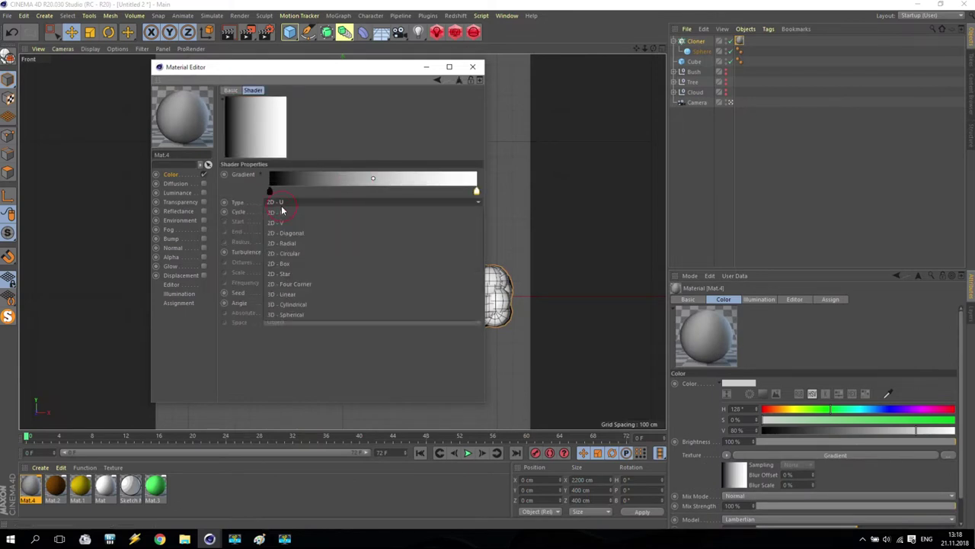
click(316, 232)
click(307, 203)
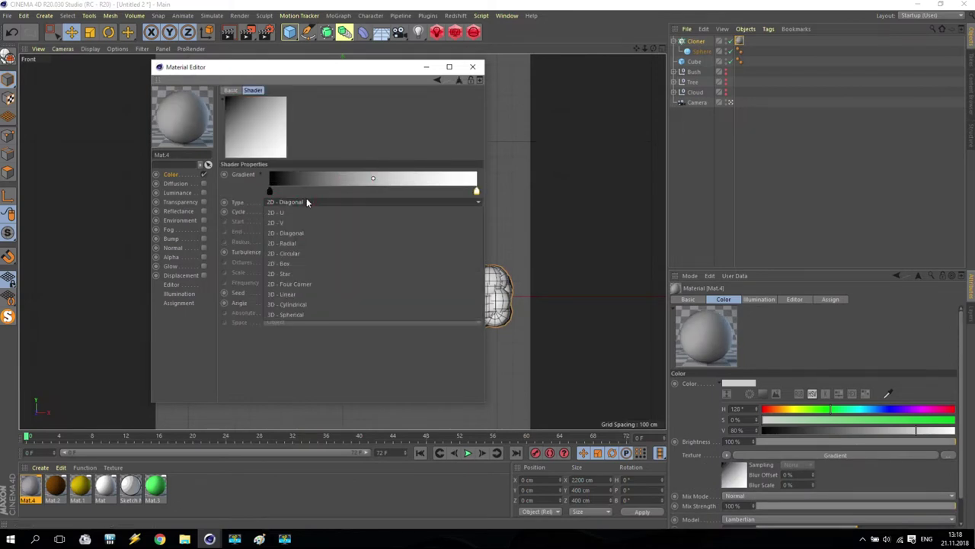
click(302, 243)
click(305, 202)
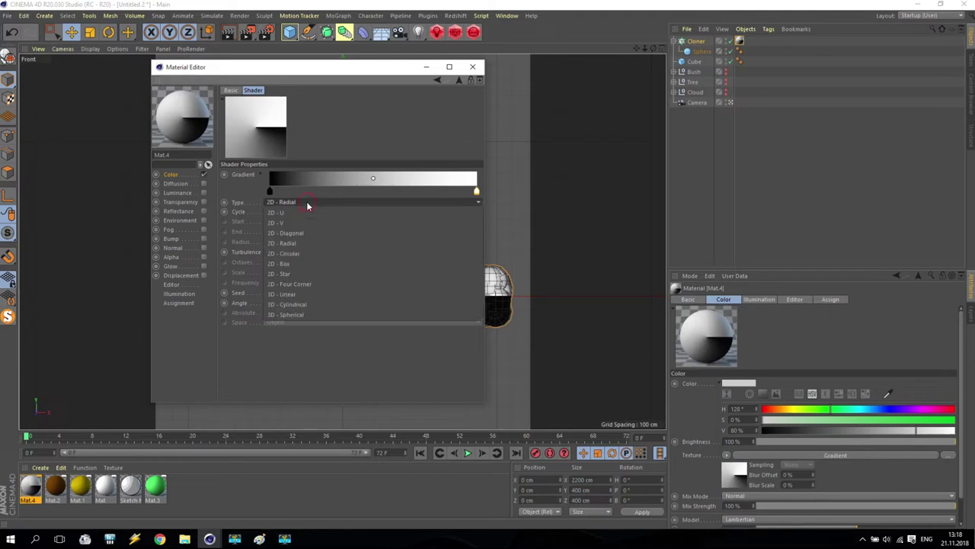
click(301, 253)
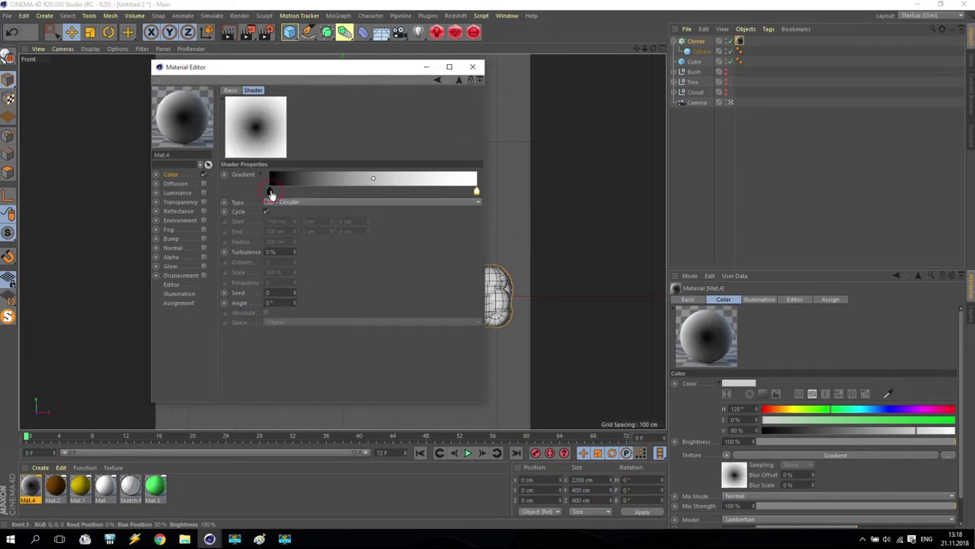
Color the gradient's first knot a muted yellow-brown with hue 44°, saturation 58% and value 59%.
double_click(270, 191)
mouse_move(265, 202)
mouse_down()
mouse_move(211, 203)
mouse_move(227, 206)
mouse_up()
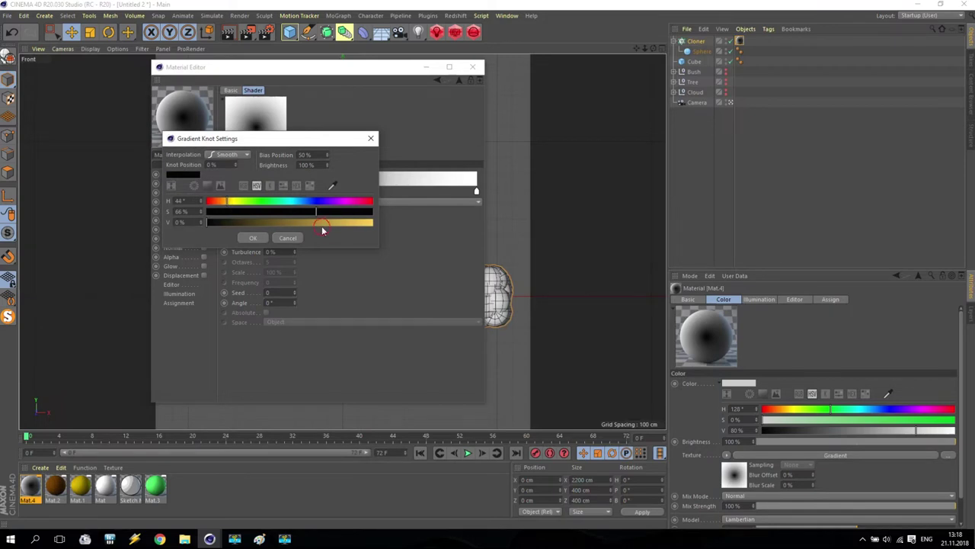
drag(322, 224, 425, 228)
drag(327, 221, 303, 218)
click(303, 213)
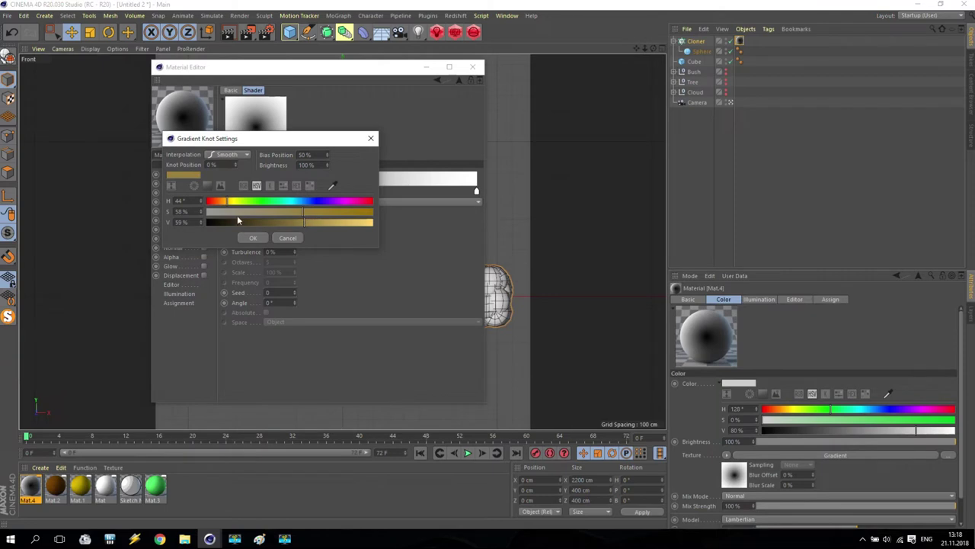
click(246, 238)
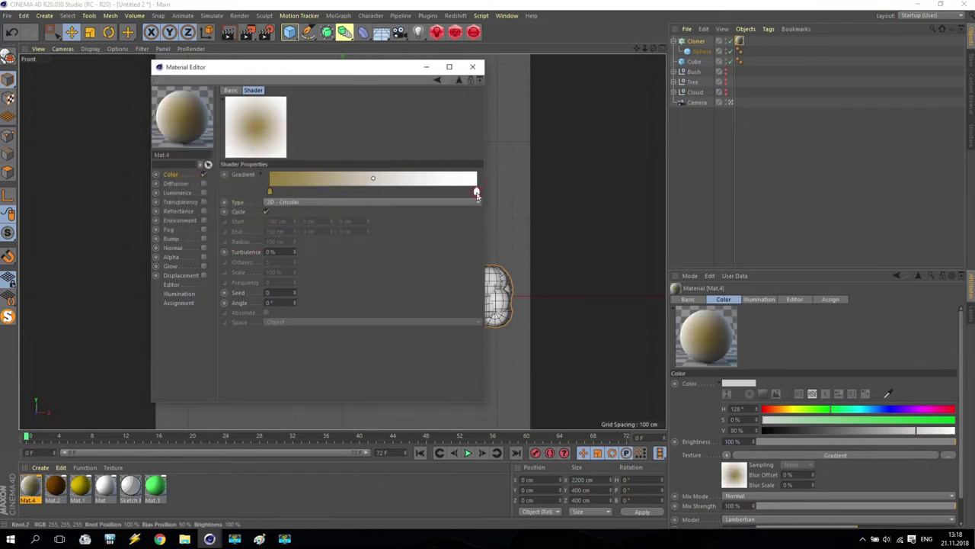
Color the gradient's end knot dark brown, RGB 59, 22, 0.
double_click(477, 193)
drag(434, 202, 424, 203)
click(576, 213)
drag(495, 223, 451, 225)
click(459, 239)
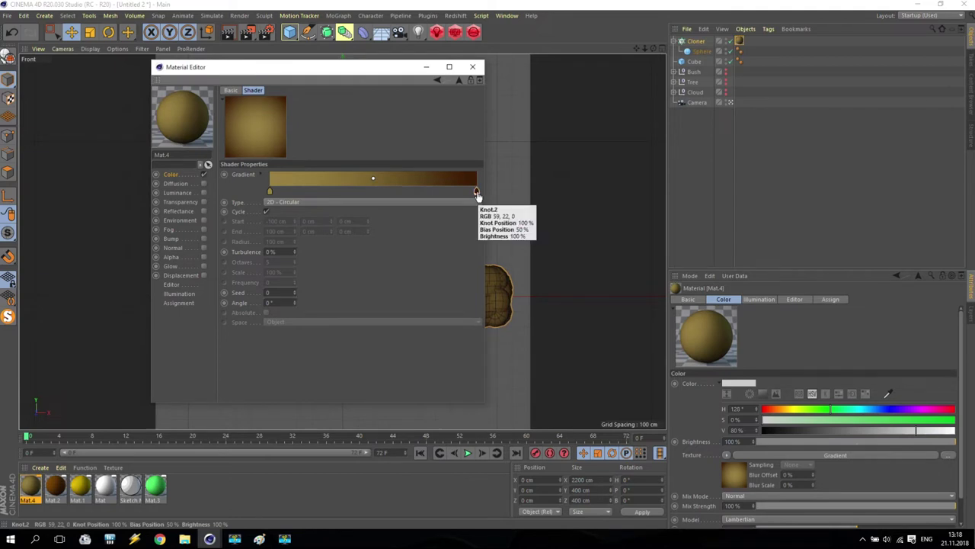
Copy the dark brown knot to about 50% of the gradient and make it green with hue 124°, saturation 100%, value 41%.
ctrl+drag(476, 192, 373, 202)
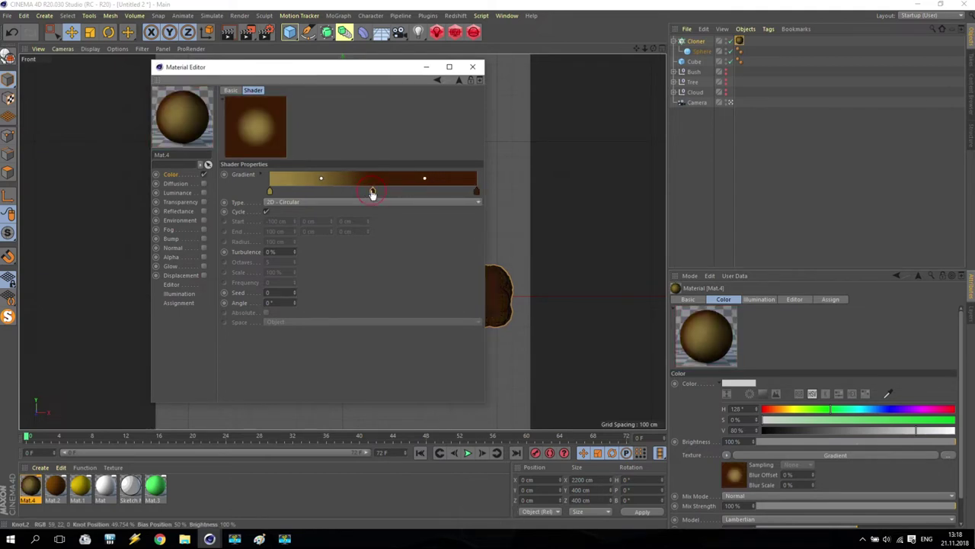
double_click(372, 190)
click(375, 221)
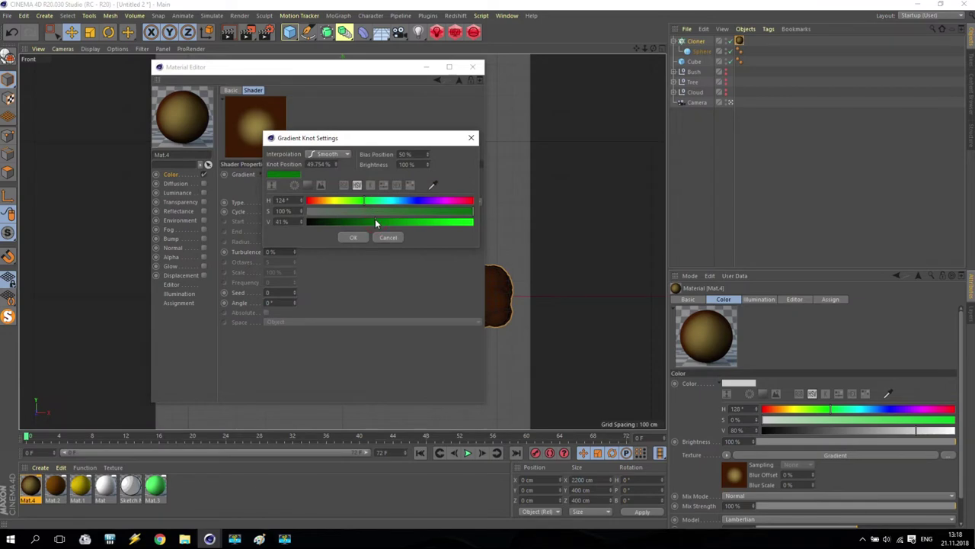
click(353, 238)
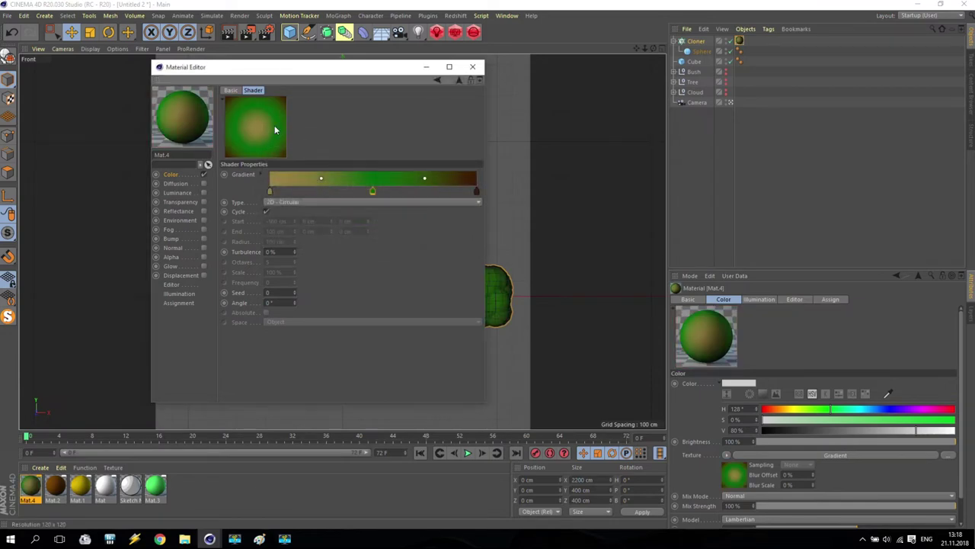
click(473, 66)
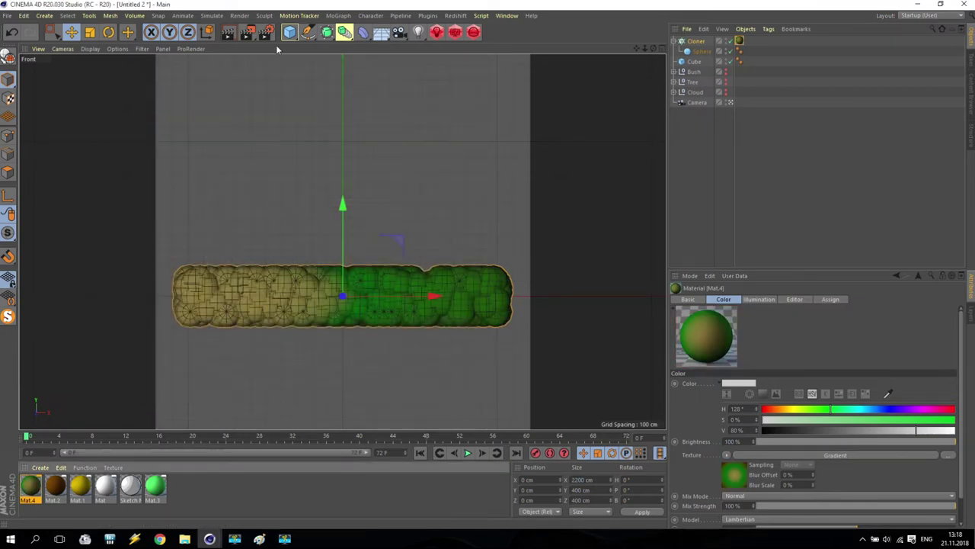
Render the ground to the Picture Viewer to check the new gradient material.
click(248, 32)
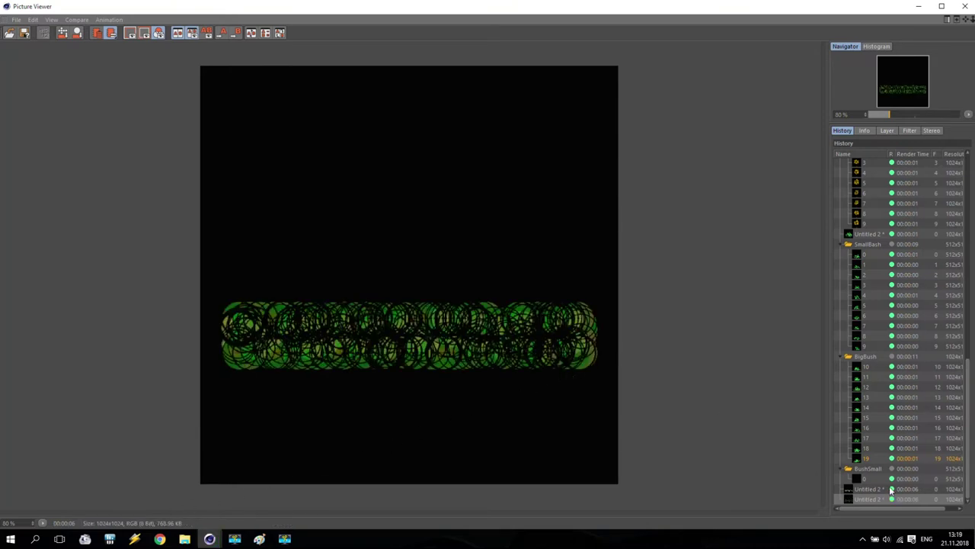
click(964, 5)
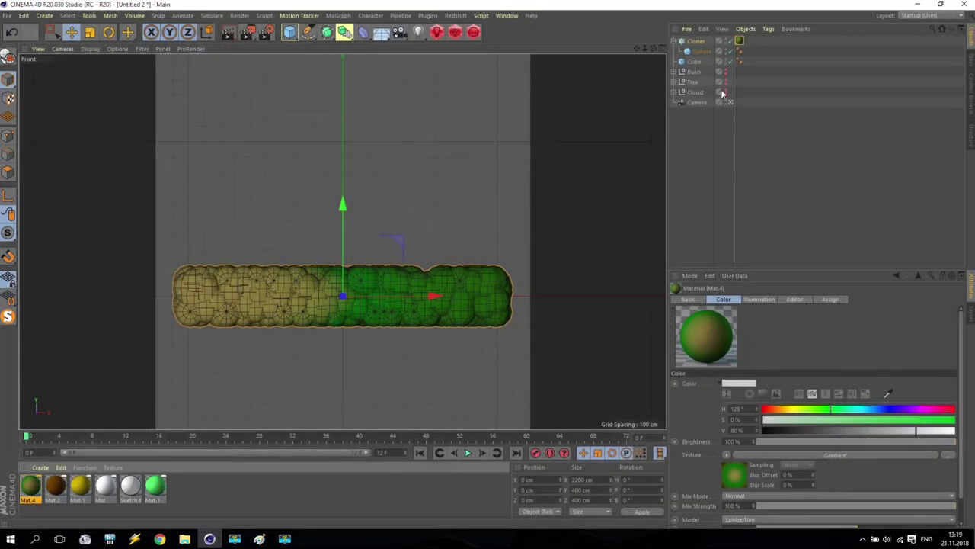
Reduce the Cloner's clone count to 50.
click(696, 41)
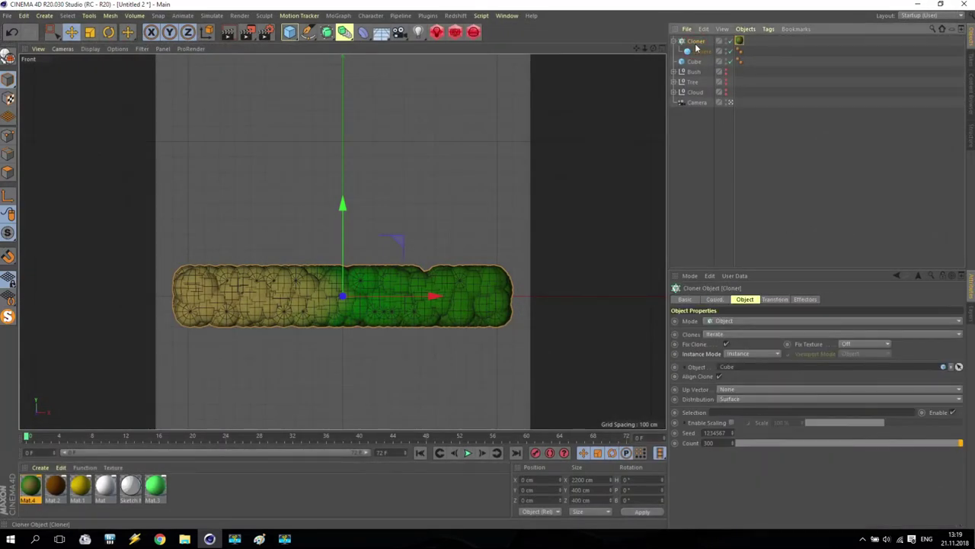
click(721, 444)
text(50)
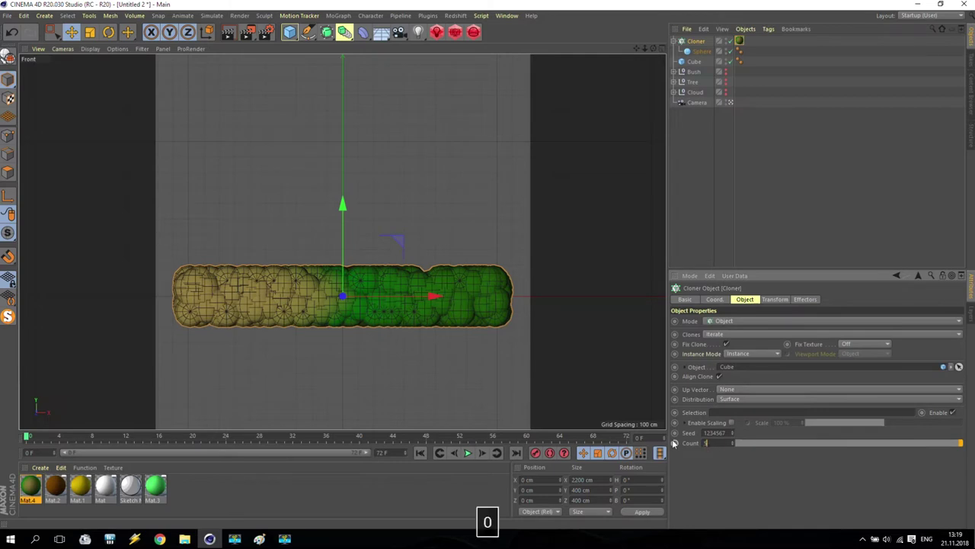
key(Return)
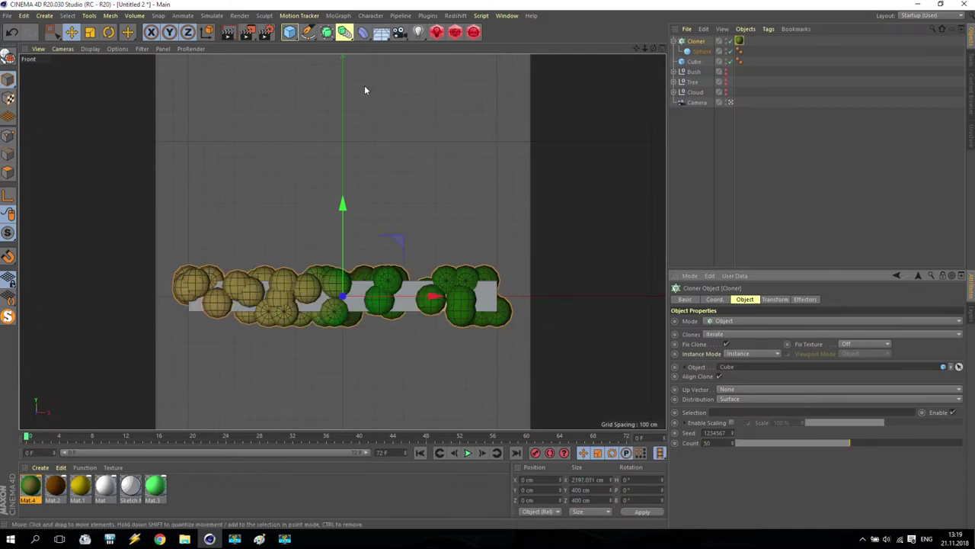
Try the Cloner's Multi-Instance mode and set it back to Instance.
click(744, 355)
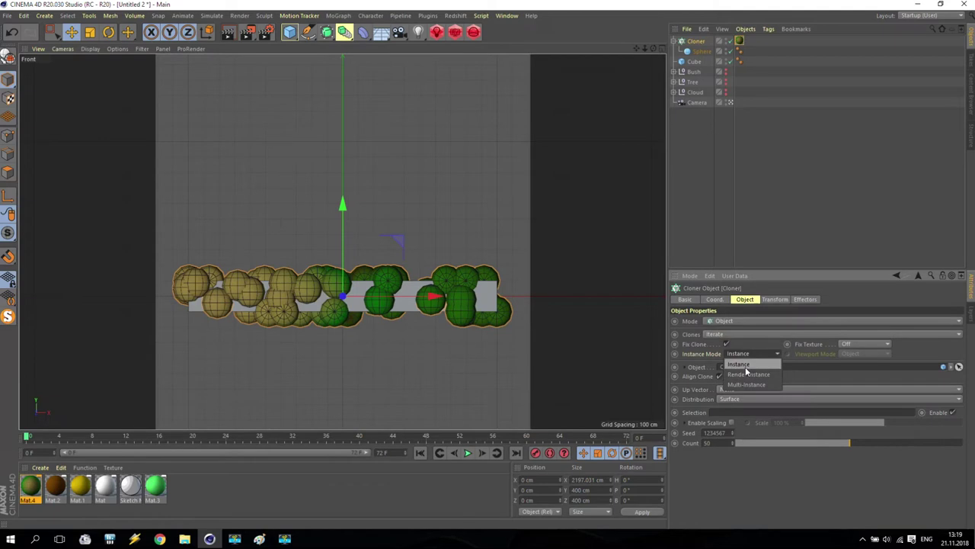
click(747, 384)
click(750, 361)
click(750, 367)
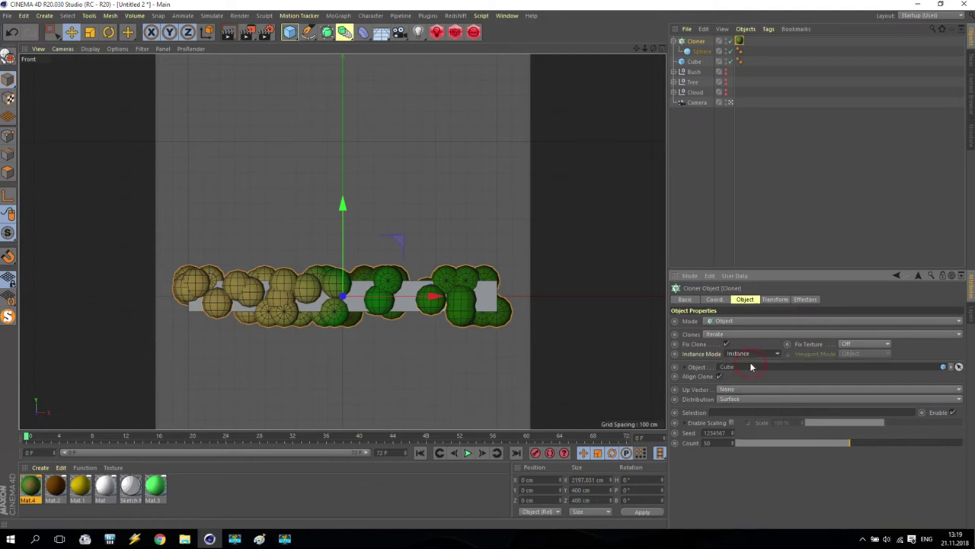
Change the gradient type of the Mat.4 color texture to 2D - Star.
double_click(32, 492)
drag(248, 72, 611, 109)
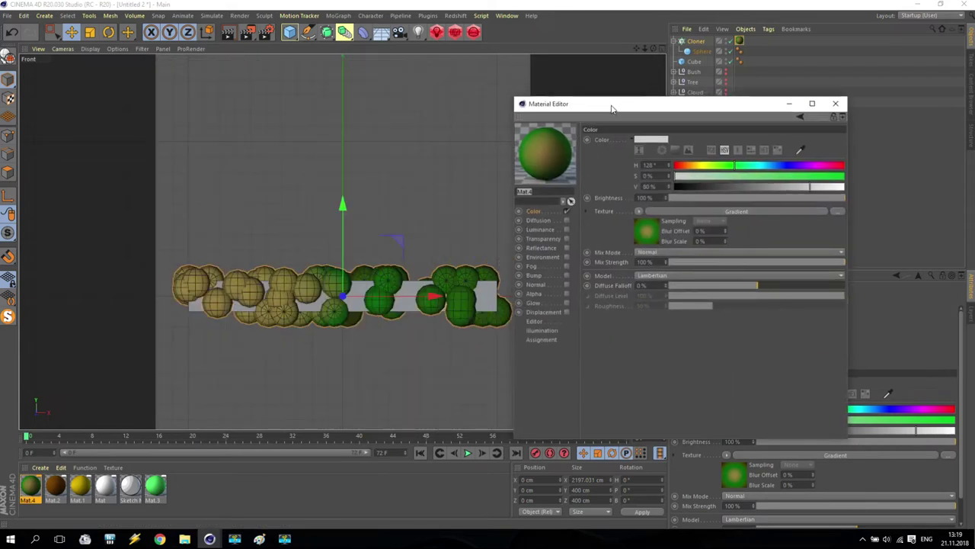
click(692, 217)
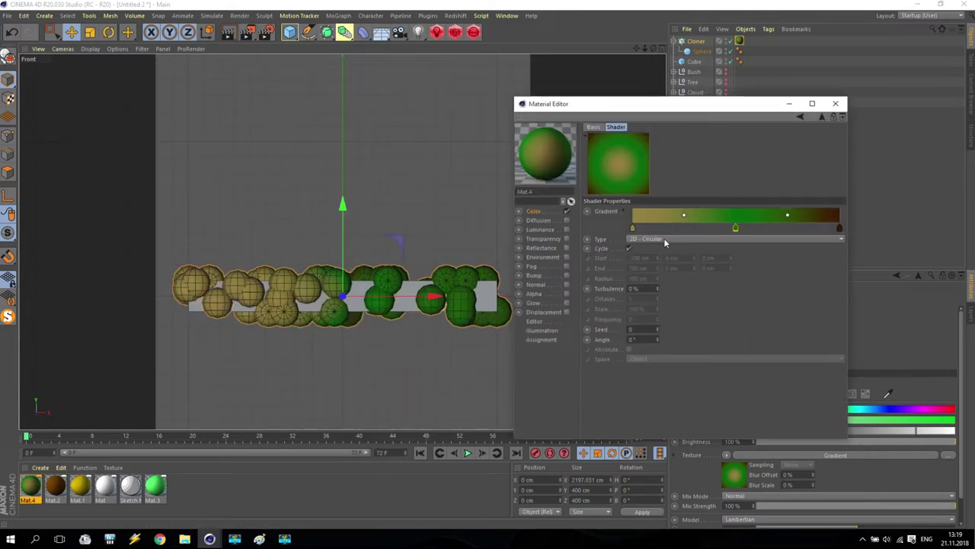
click(664, 238)
click(670, 309)
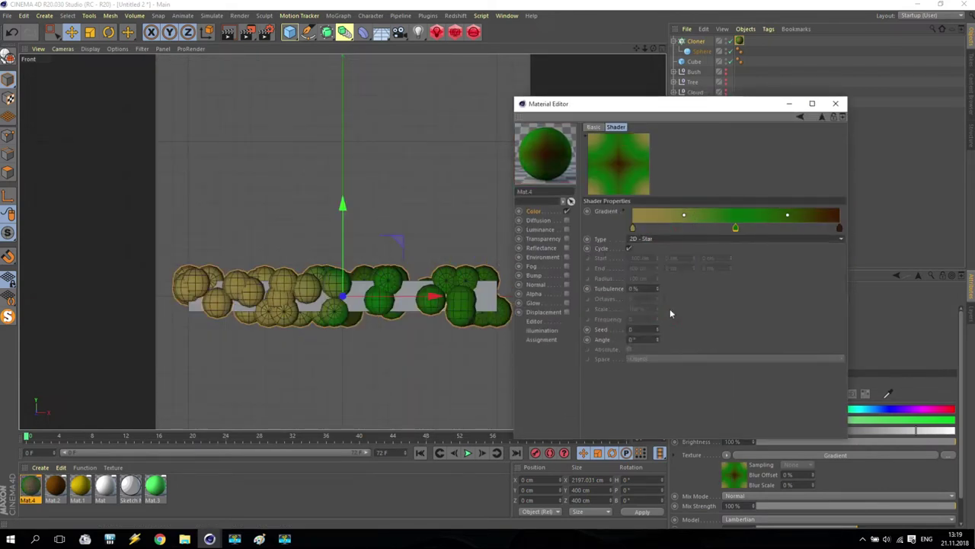
click(661, 240)
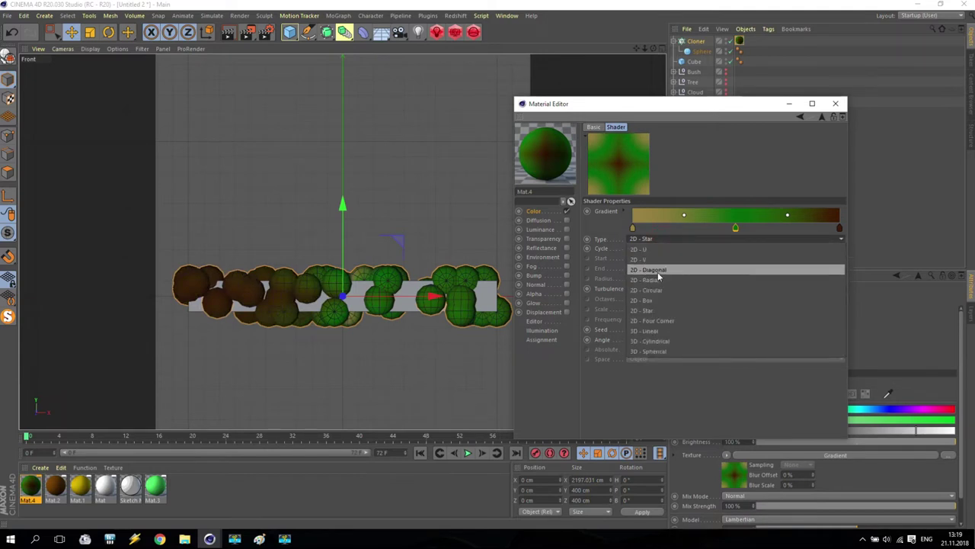
click(874, 141)
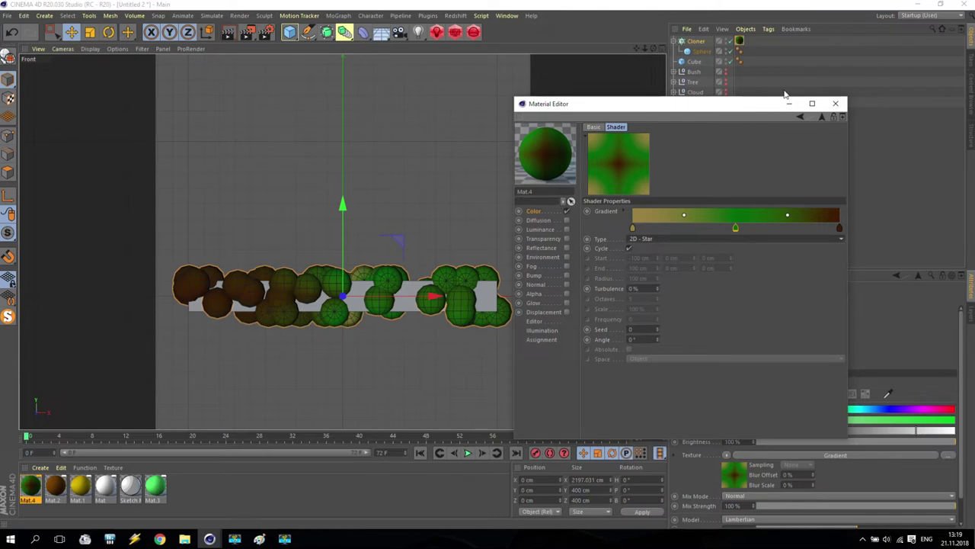
click(838, 104)
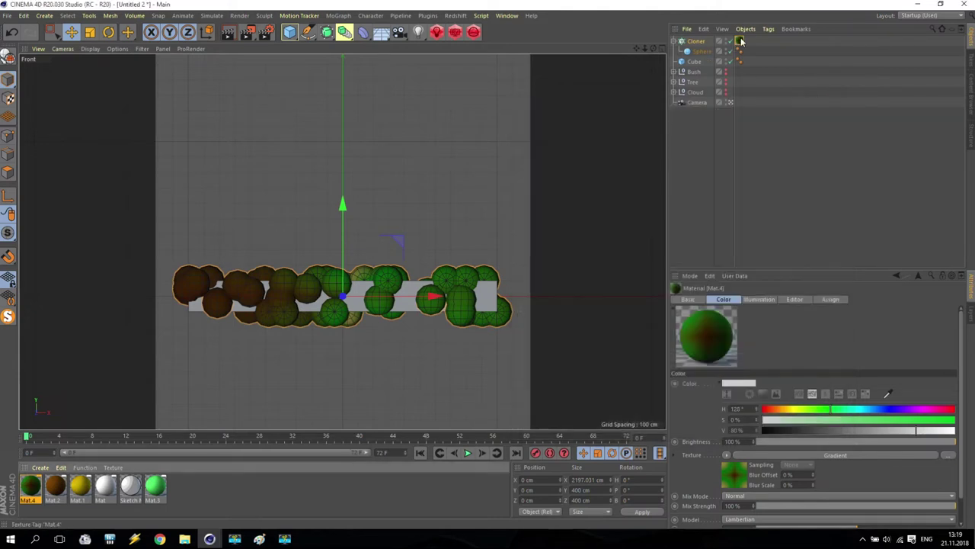
Move the Mat.4 texture tag from the Cloner to the Sphere and set the material's gradient type to 2D - Circular.
drag(706, 54, 706, 51)
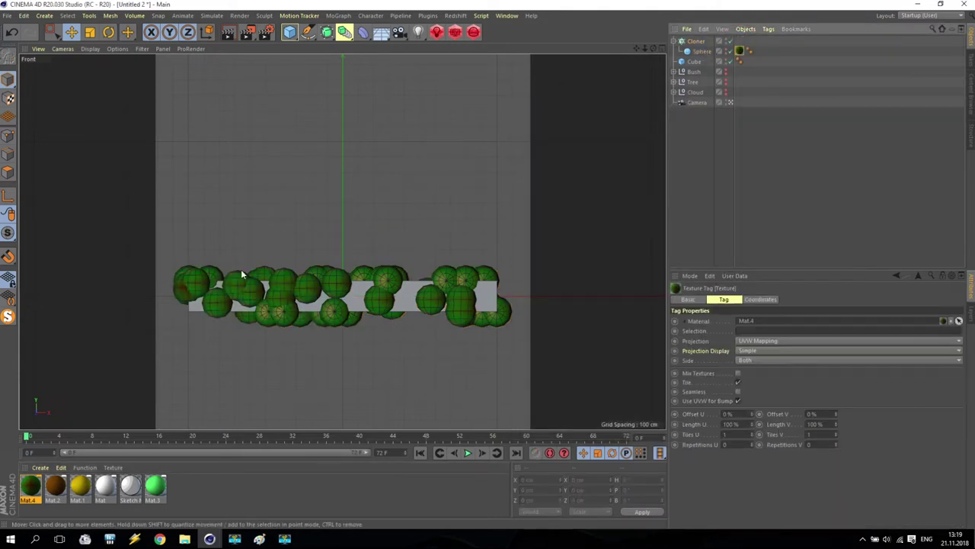
click(31, 488)
double_click(32, 488)
click(341, 181)
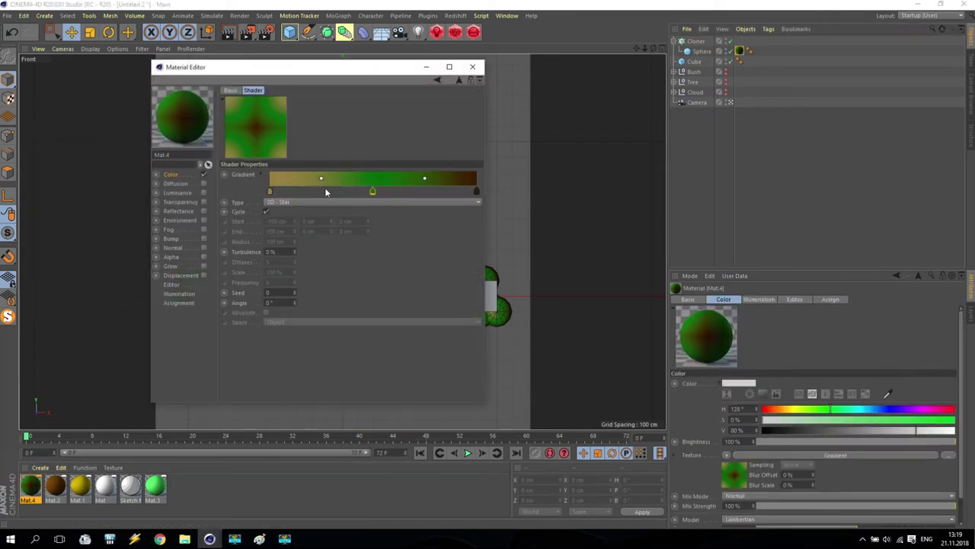
click(314, 203)
click(311, 254)
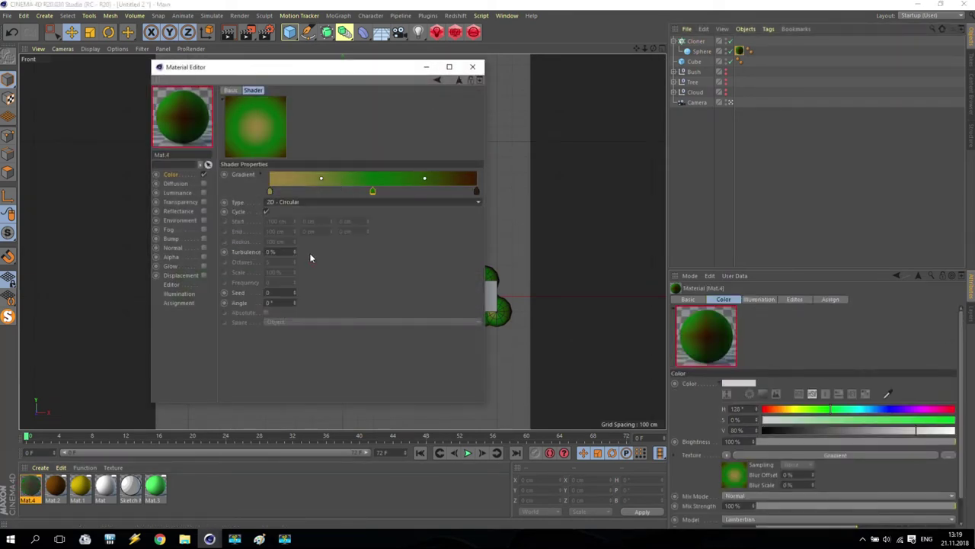
click(473, 66)
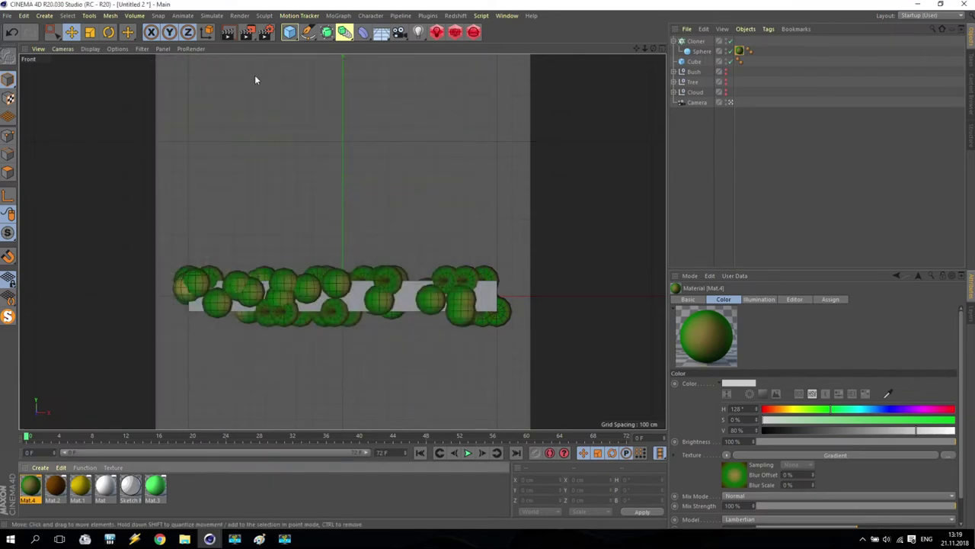
Test-render the ground to the Picture Viewer and set the Sketch and Toon shading background to Color in the render settings.
click(247, 36)
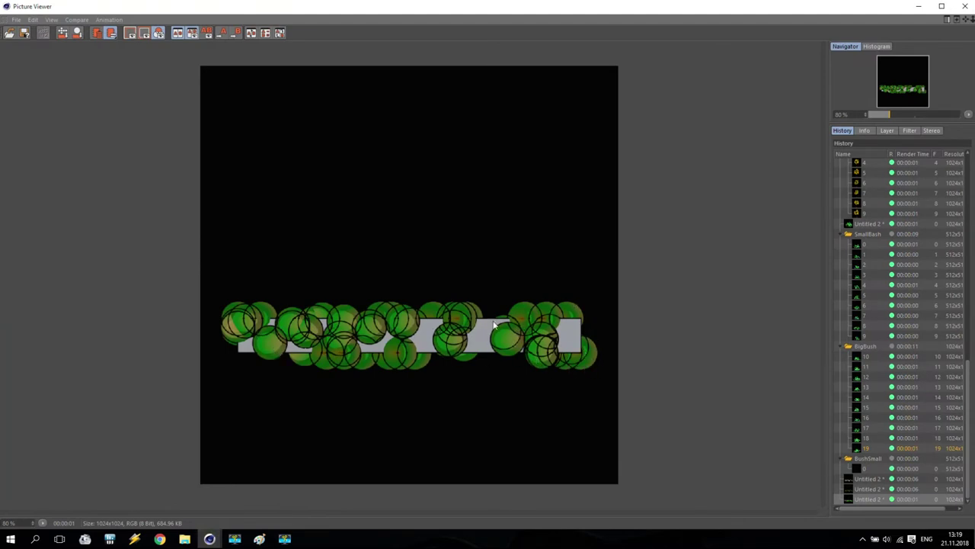
click(916, 6)
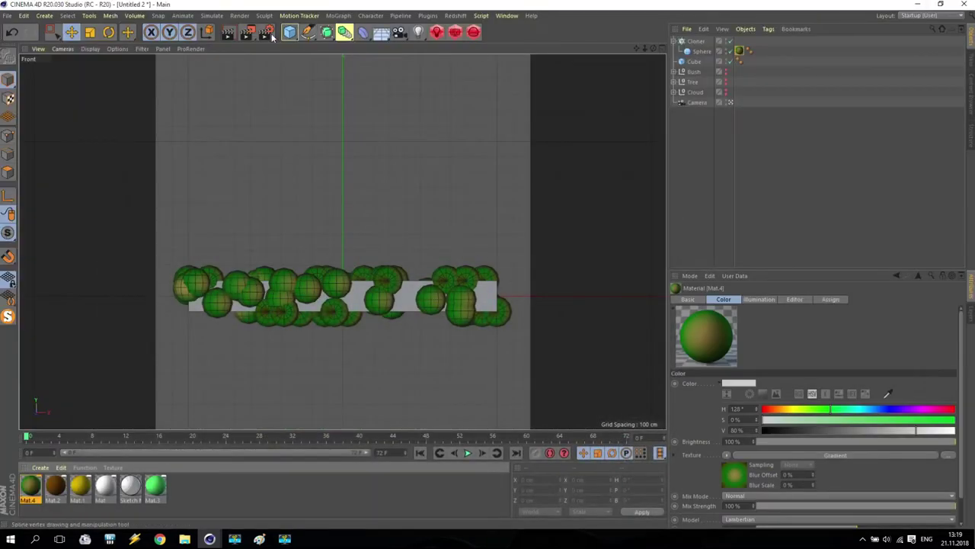
click(249, 32)
click(309, 131)
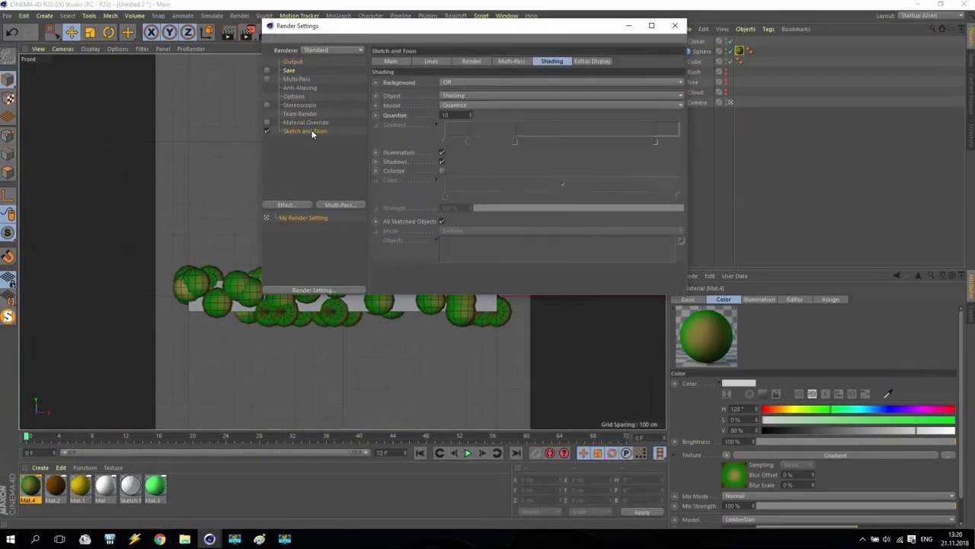
click(446, 83)
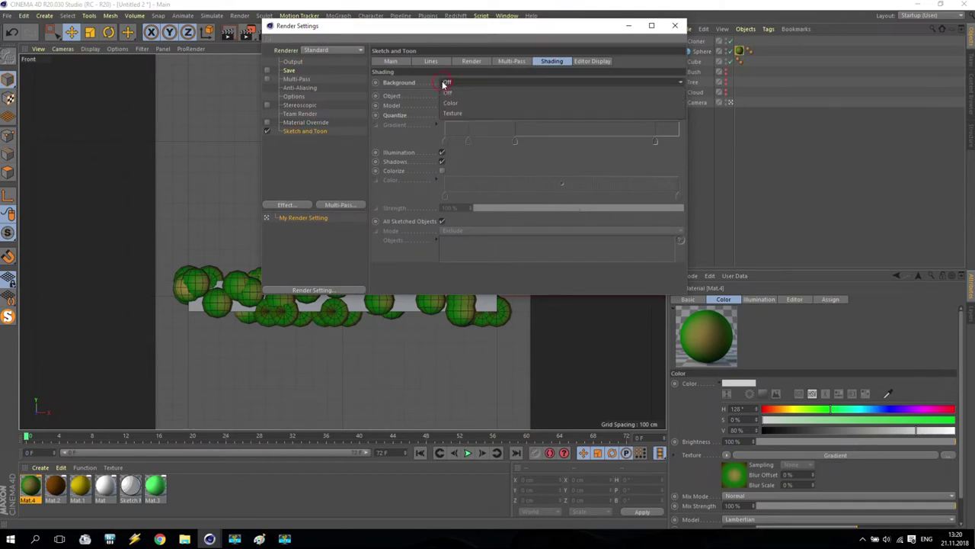
click(449, 102)
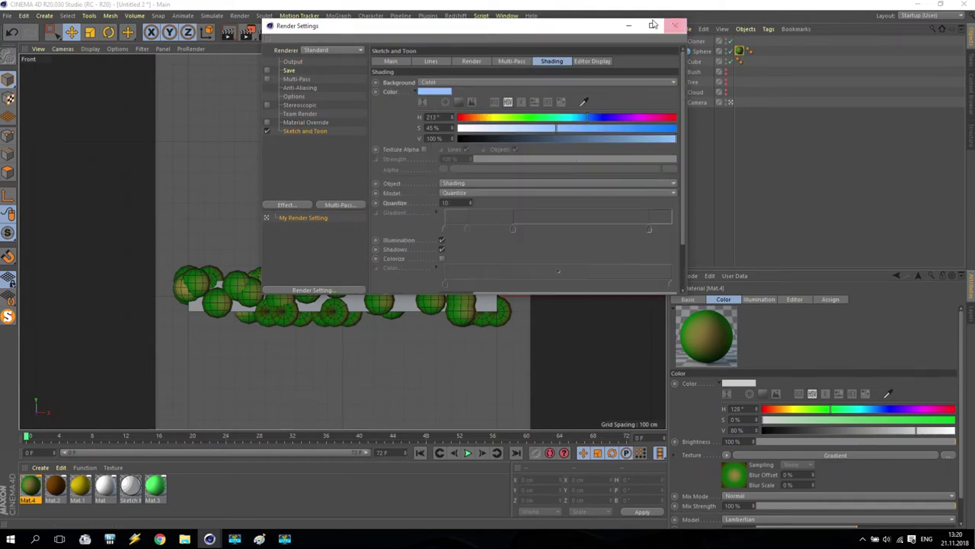
click(627, 25)
Hide the cube in renders only and render the ground to the Picture Viewer.
scroll(342, 239, up, 4)
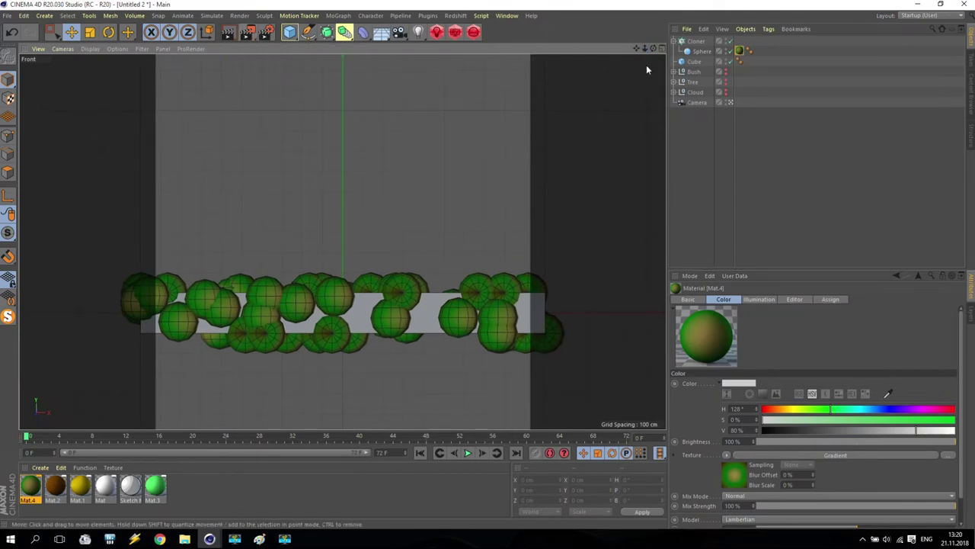
click(693, 62)
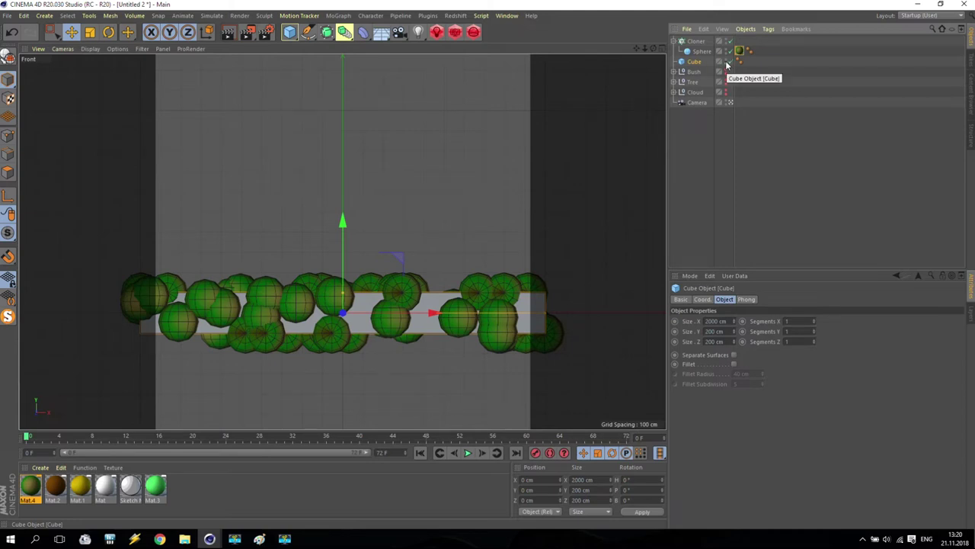
click(247, 32)
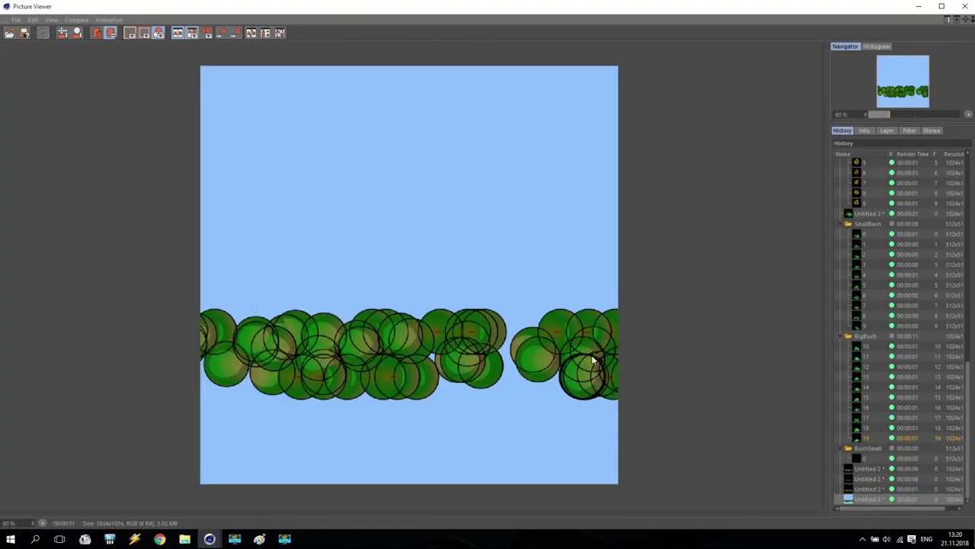
click(965, 6)
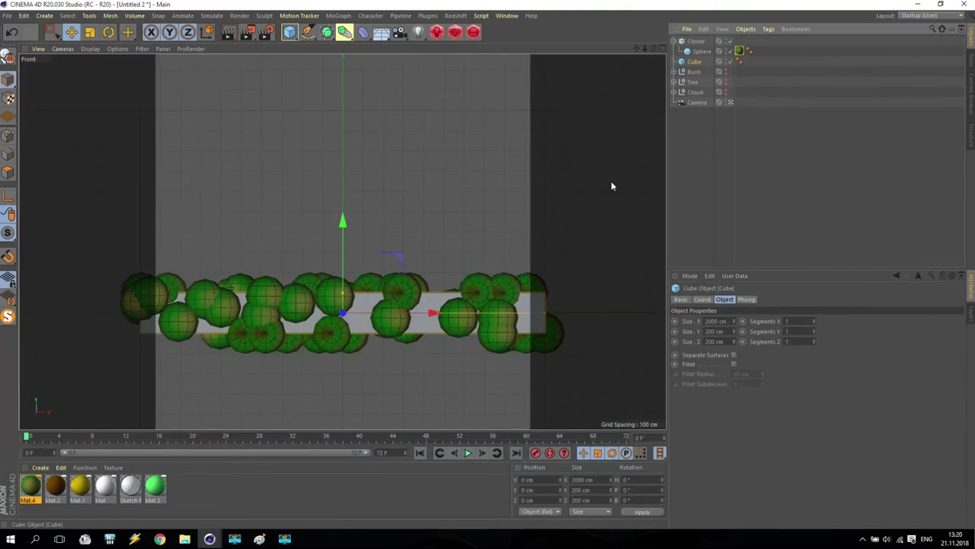
Hide the cube only in the editor view, test-render the ground, and restore the cube's default visibility.
click(727, 61)
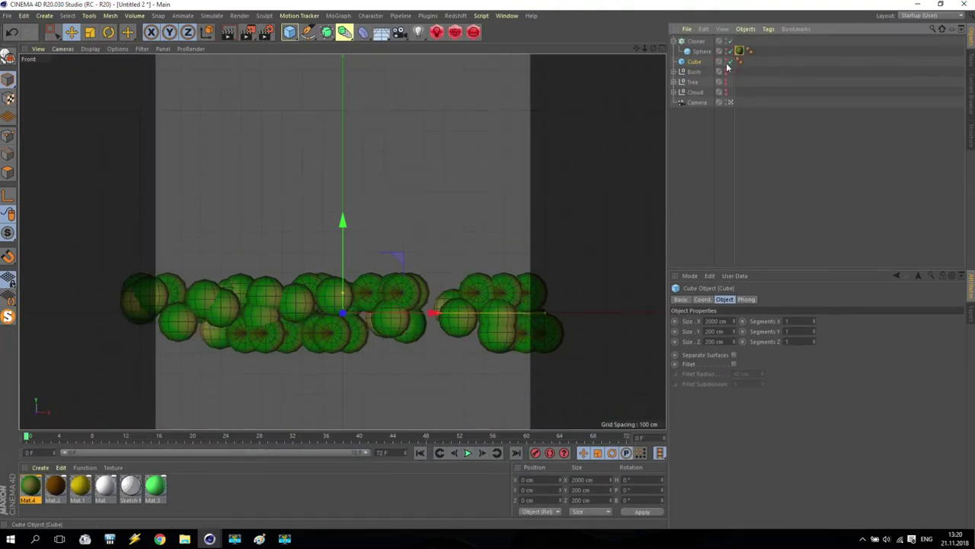
click(247, 31)
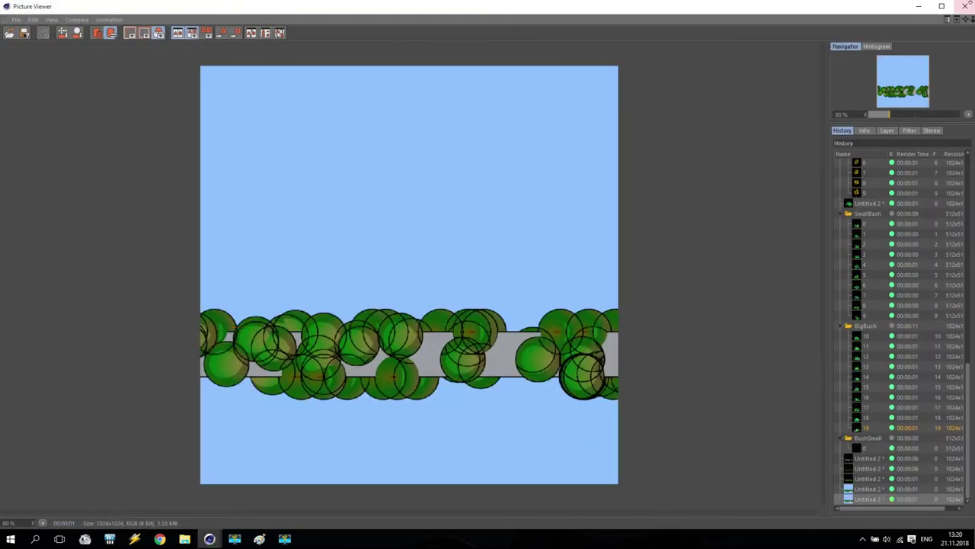
click(964, 6)
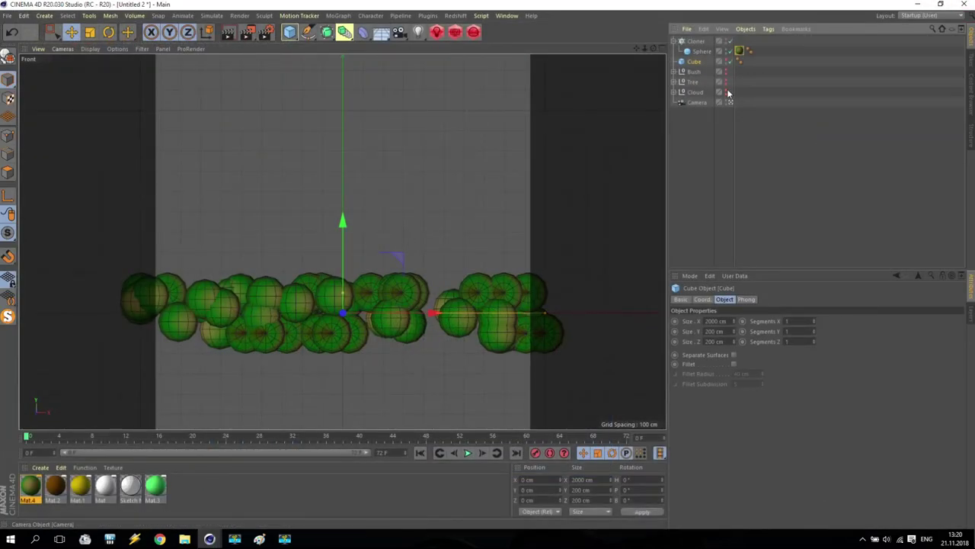
click(725, 60)
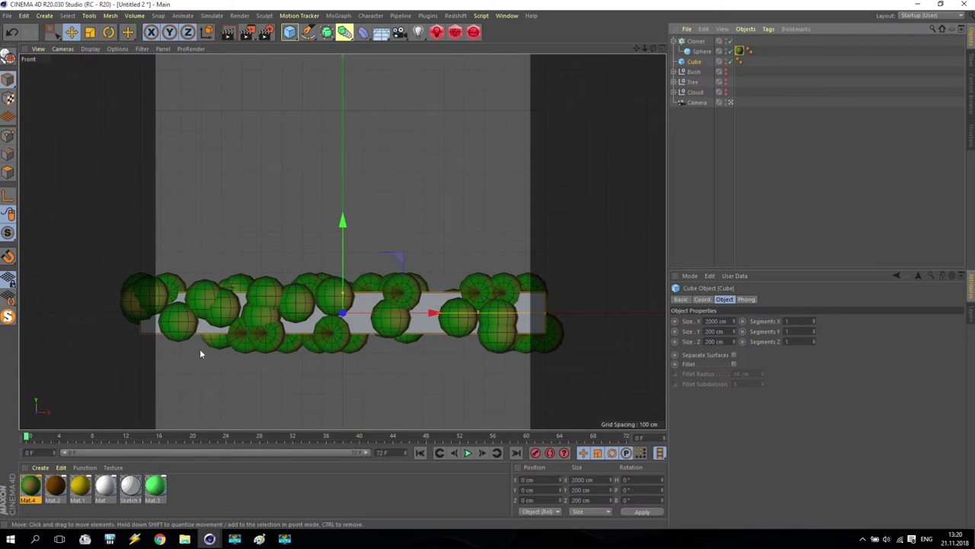
double_click(31, 485)
drag(249, 71, 566, 110)
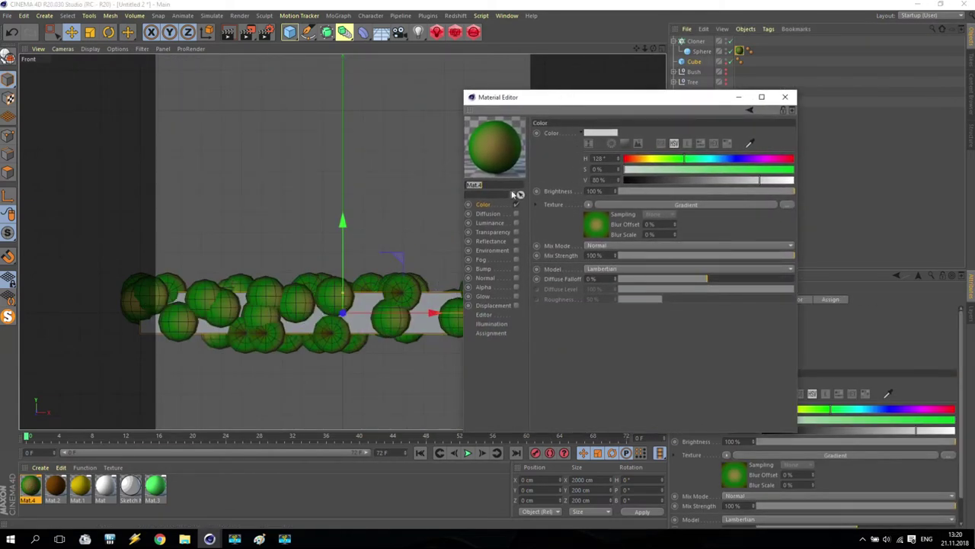
click(486, 207)
click(785, 97)
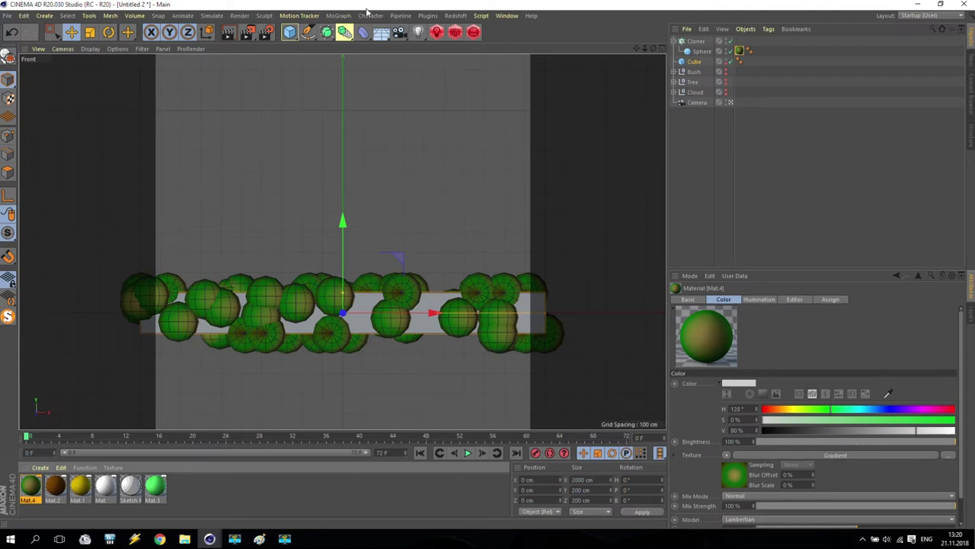
key(F9)
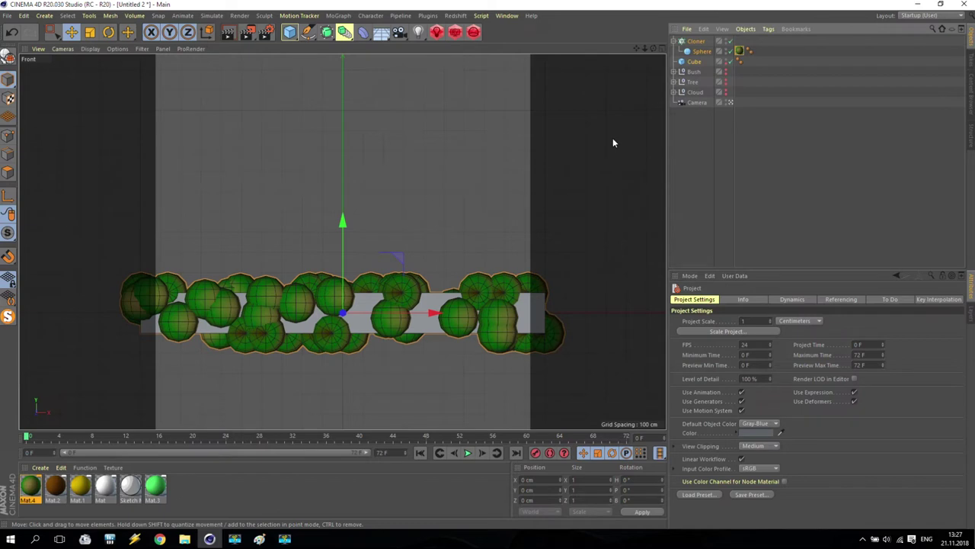
Set the Mat.4 gradient type to 3D - Spherical and copy its green knot to about 26% and 73% of the gradient.
double_click(30, 486)
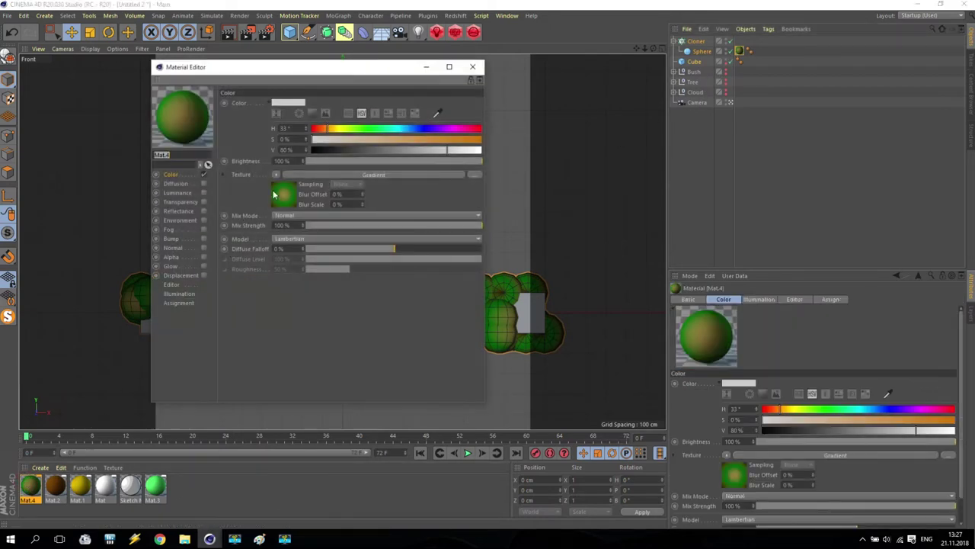
click(350, 175)
click(295, 202)
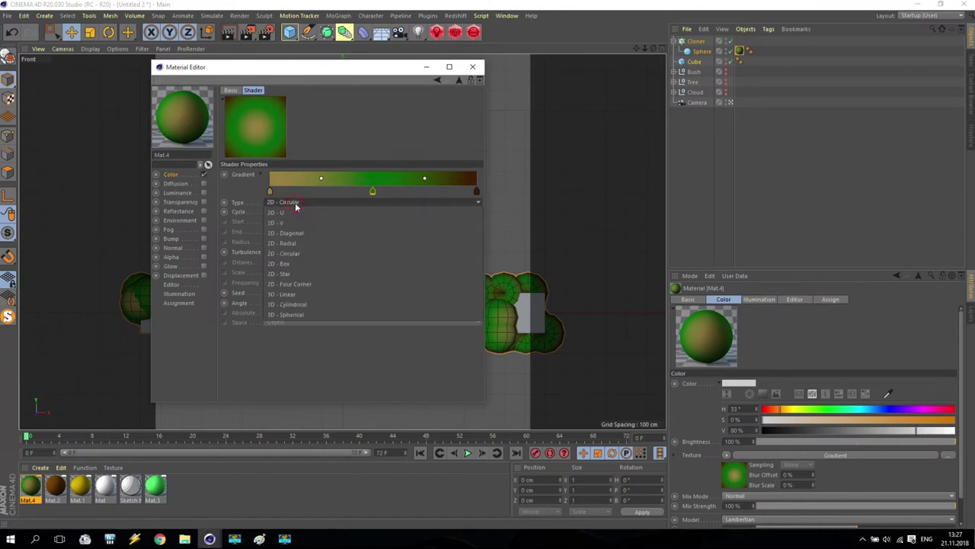
click(289, 320)
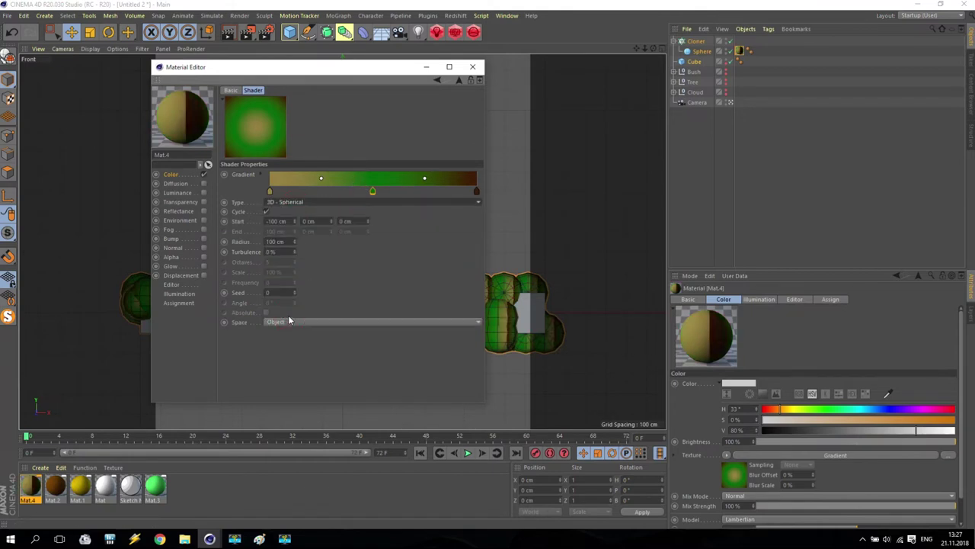
ctrl+drag(372, 193, 418, 191)
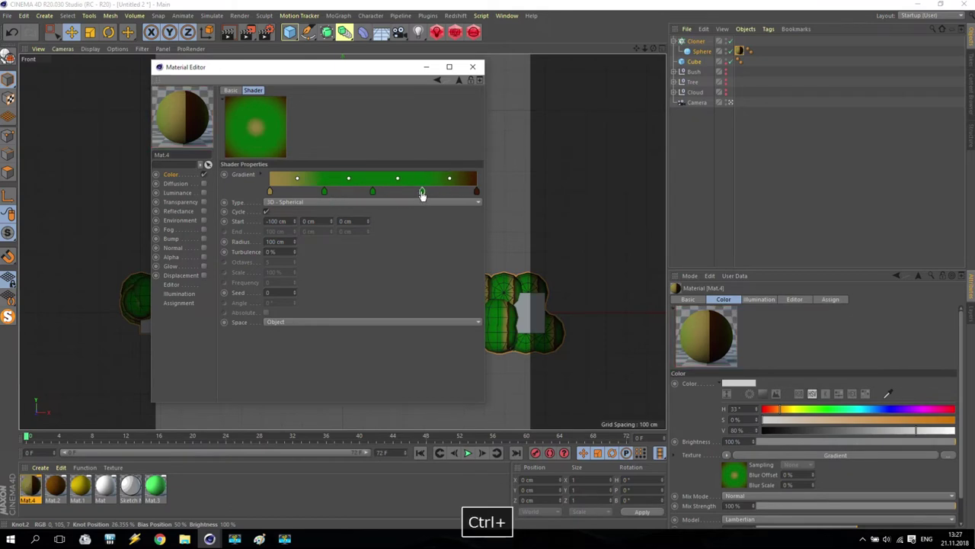
Recolor the gradient knot at about 73% to olive green with a hue of about 73°, and the knot at about 26% to light green.
double_click(419, 191)
drag(399, 205, 392, 204)
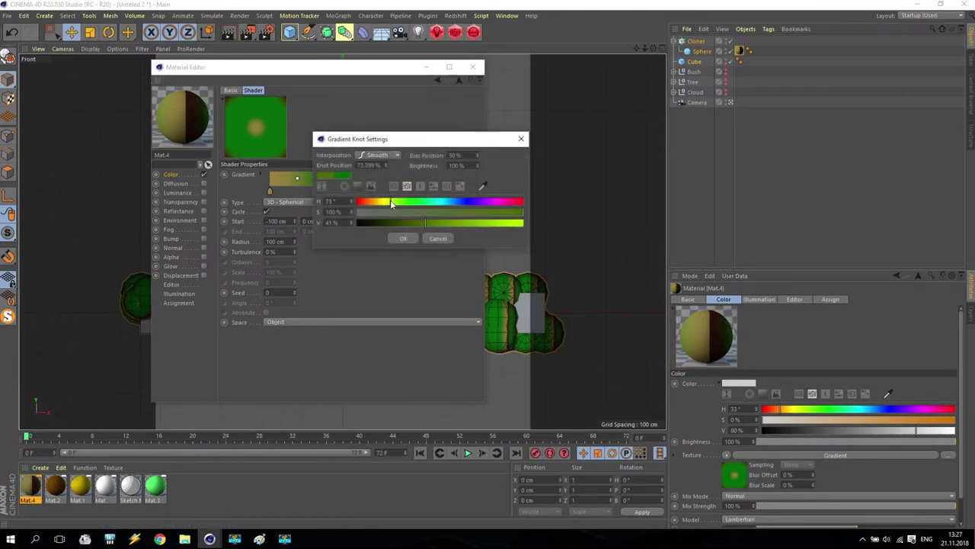
click(403, 237)
click(325, 192)
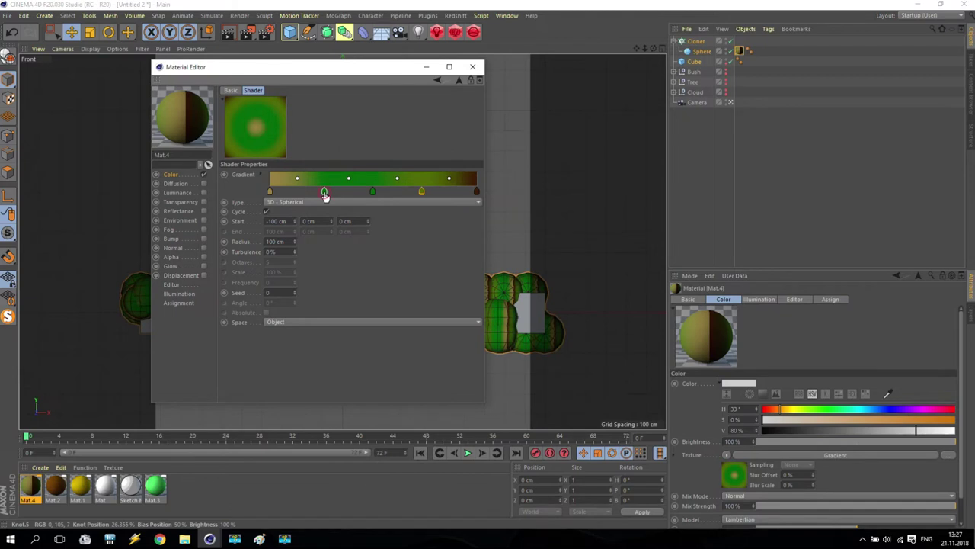
double_click(324, 192)
drag(377, 224, 390, 223)
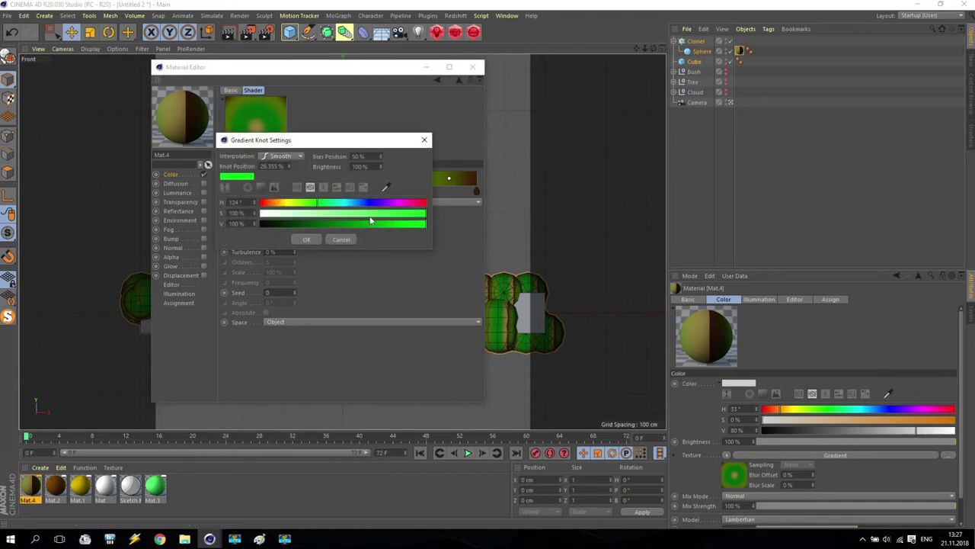
click(306, 239)
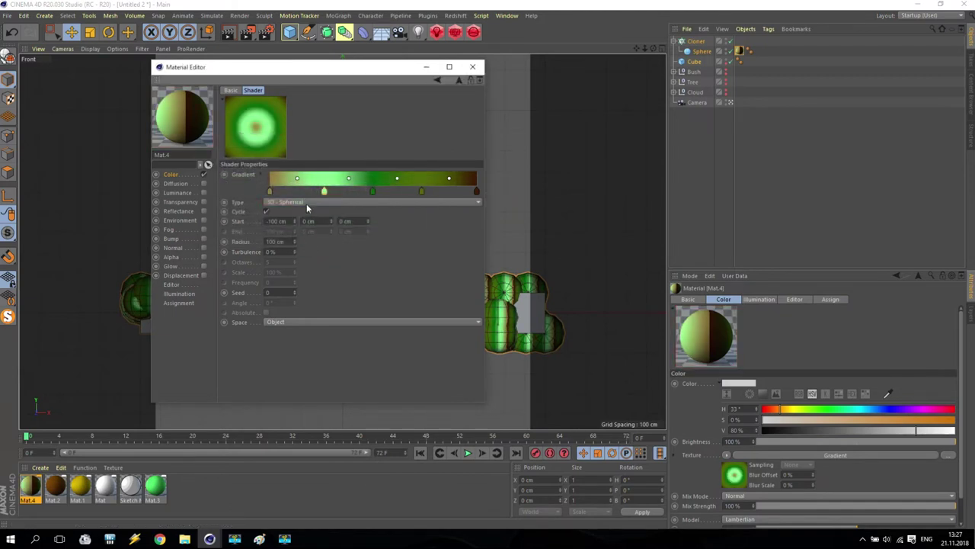
click(474, 67)
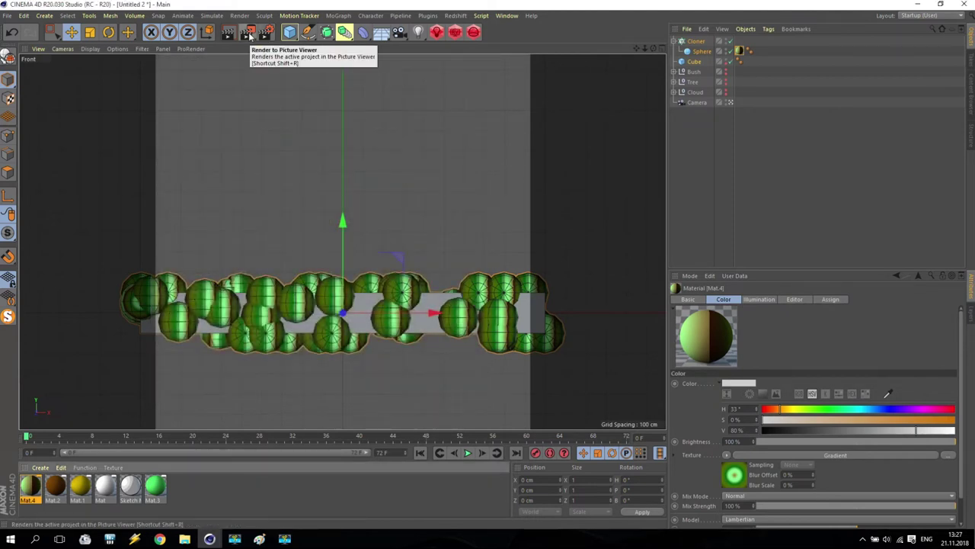
Set the Cloner's count to 300 and test-render the ground to the Picture Viewer.
click(696, 41)
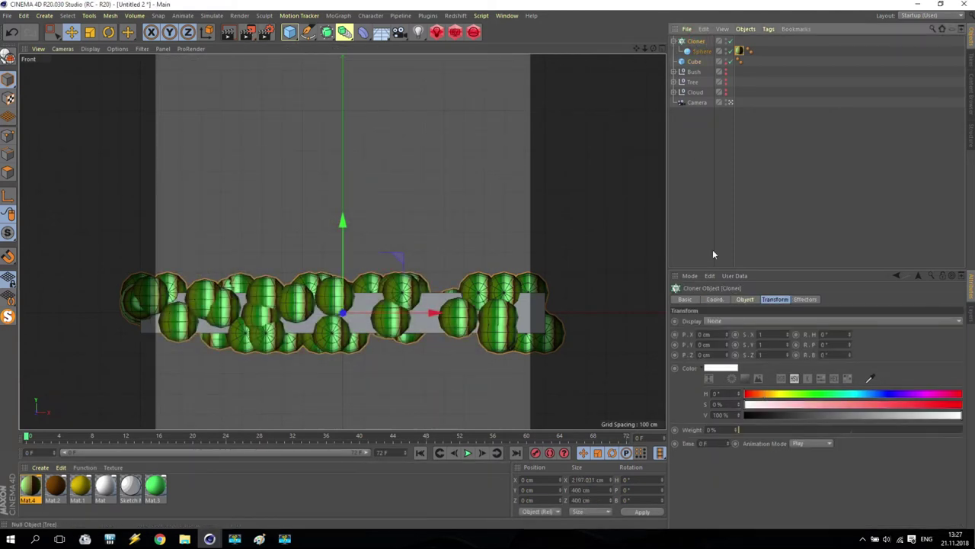
click(750, 300)
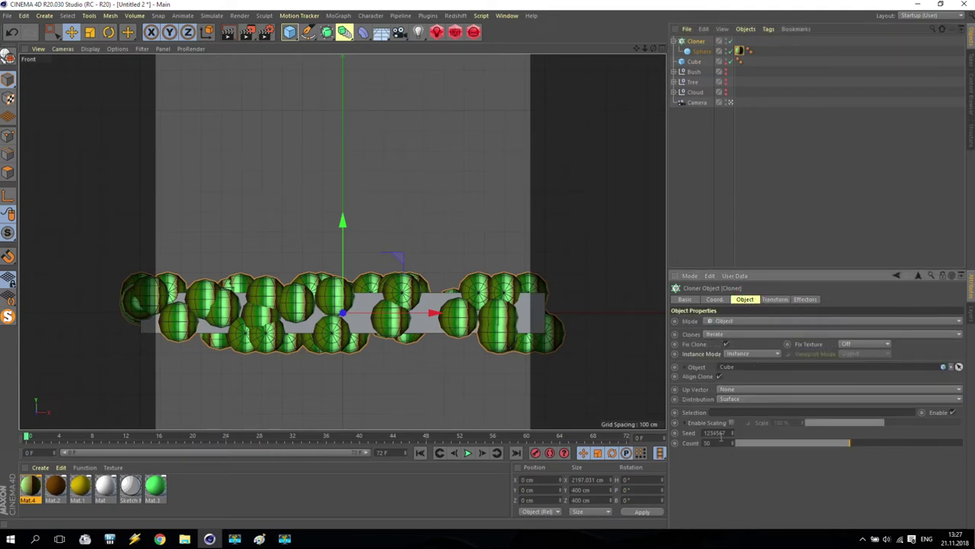
text(00)
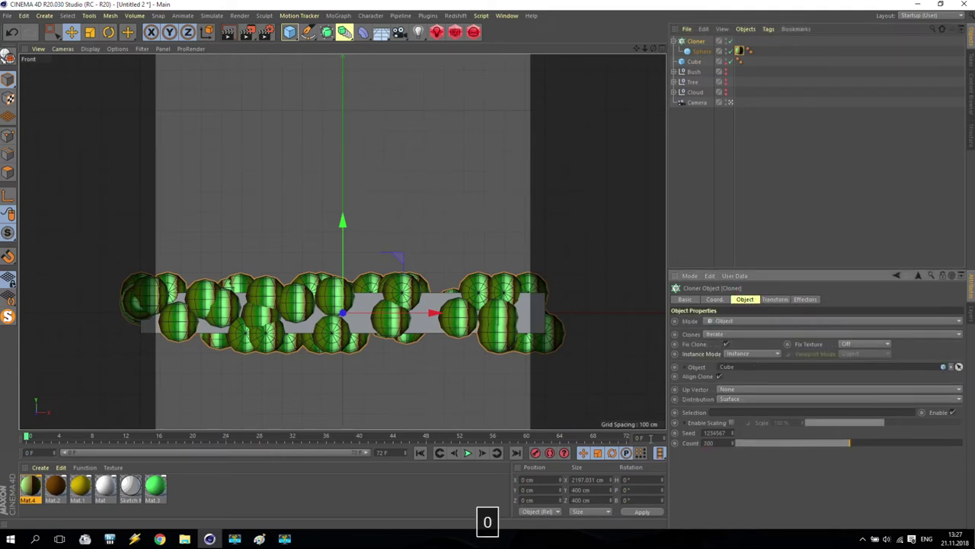
key(Return)
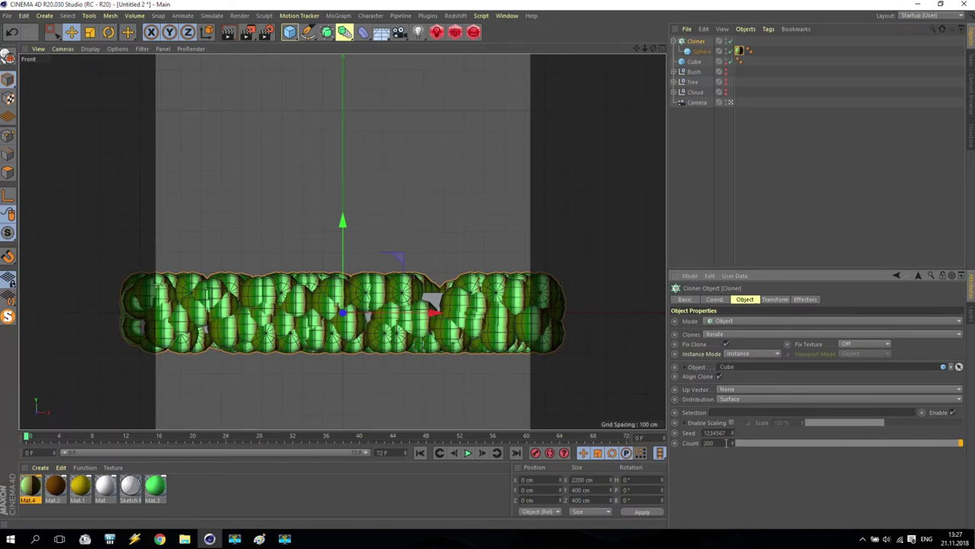
key(Return)
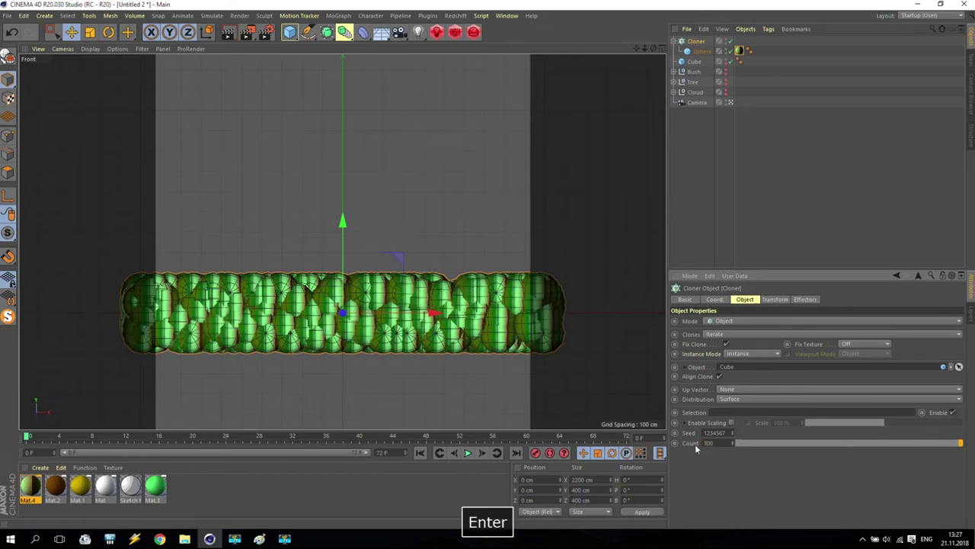
click(247, 31)
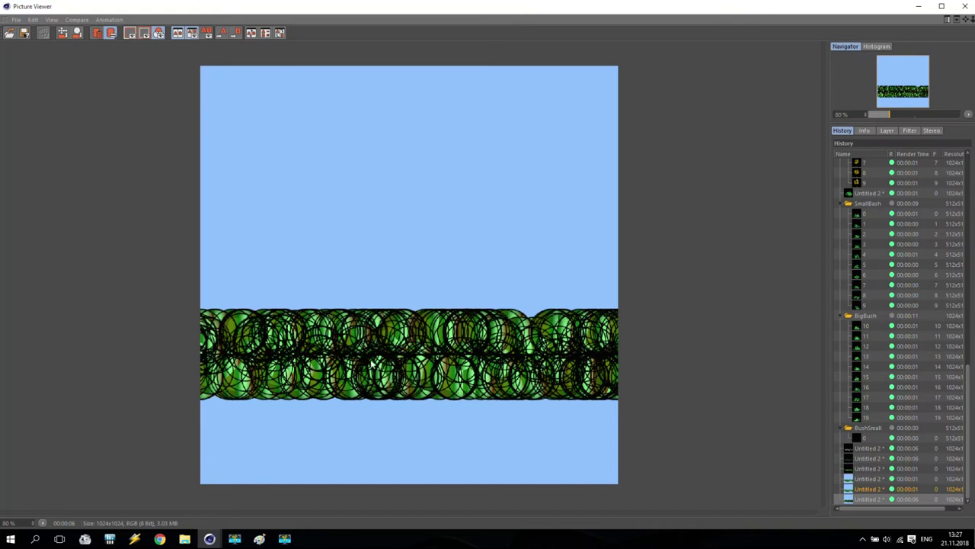
click(965, 6)
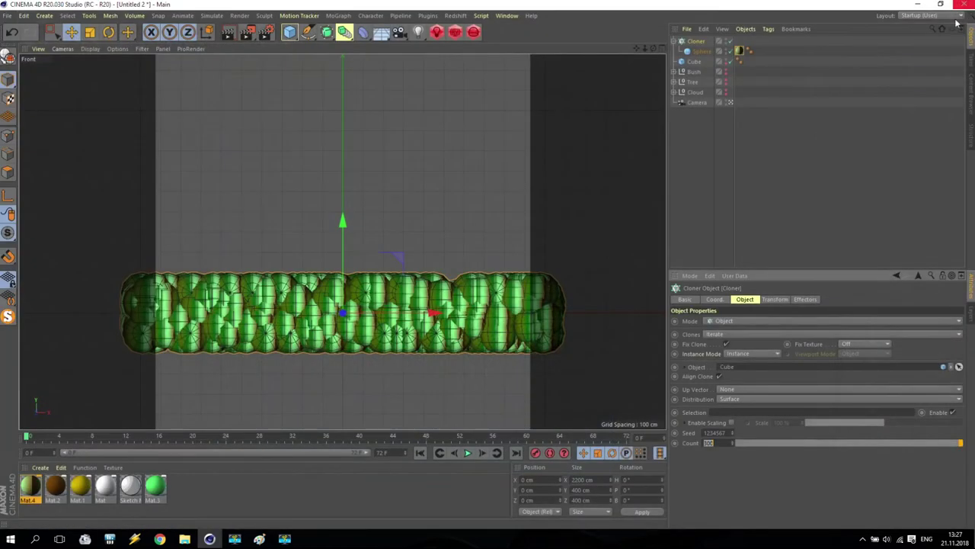
Turn off Render Perfect for the cloned sphere and test-render the ground to the Picture Viewer.
click(704, 51)
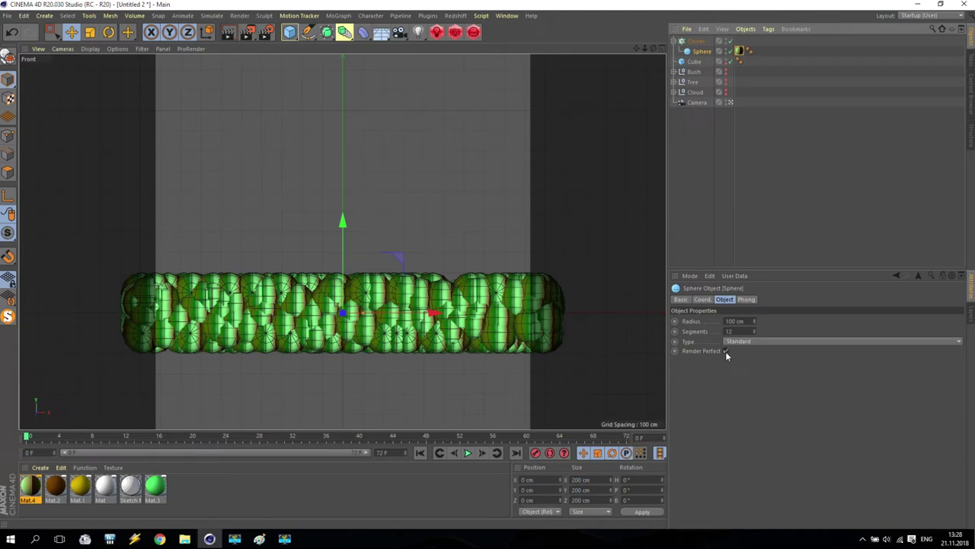
click(725, 352)
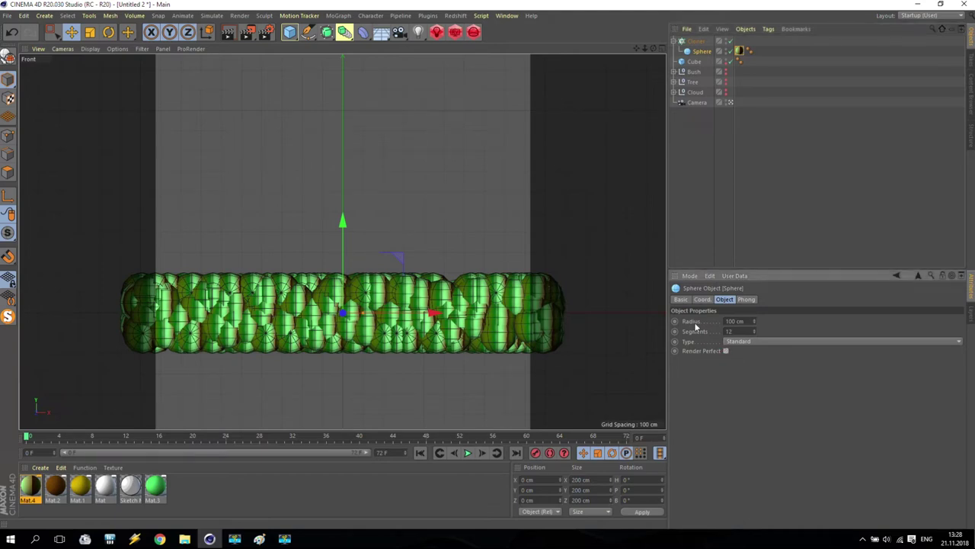
click(247, 32)
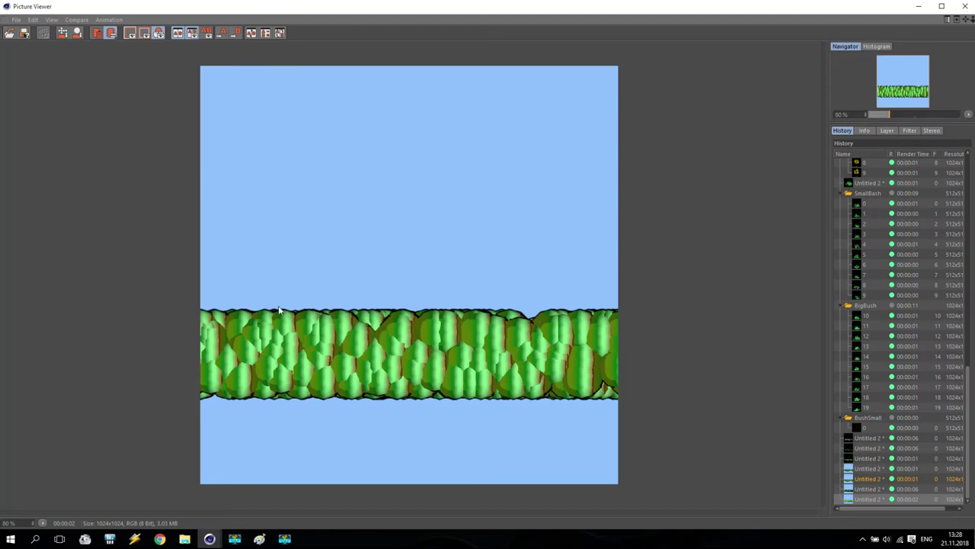
click(966, 7)
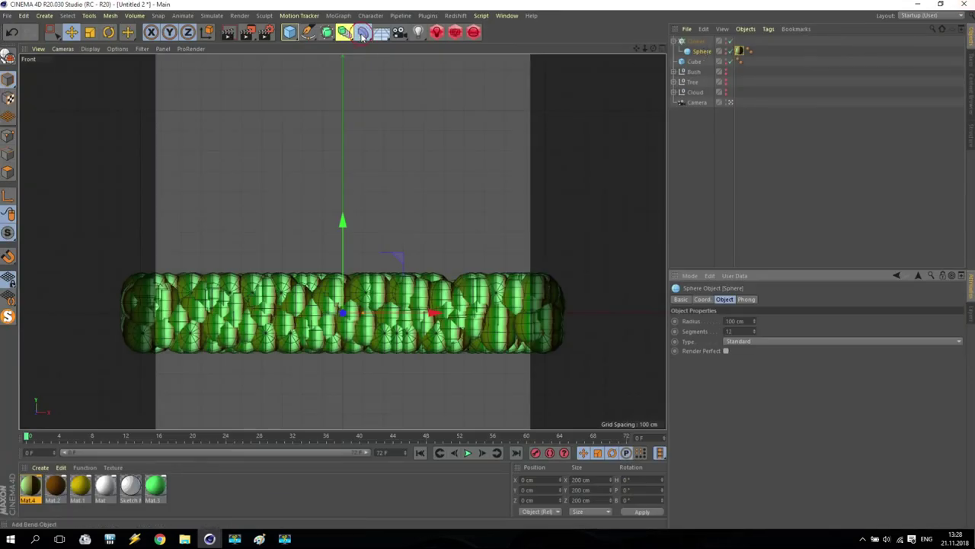
Add a Displacer as a child of the sphere and assign a Noise shader to it.
click(363, 31)
click(407, 157)
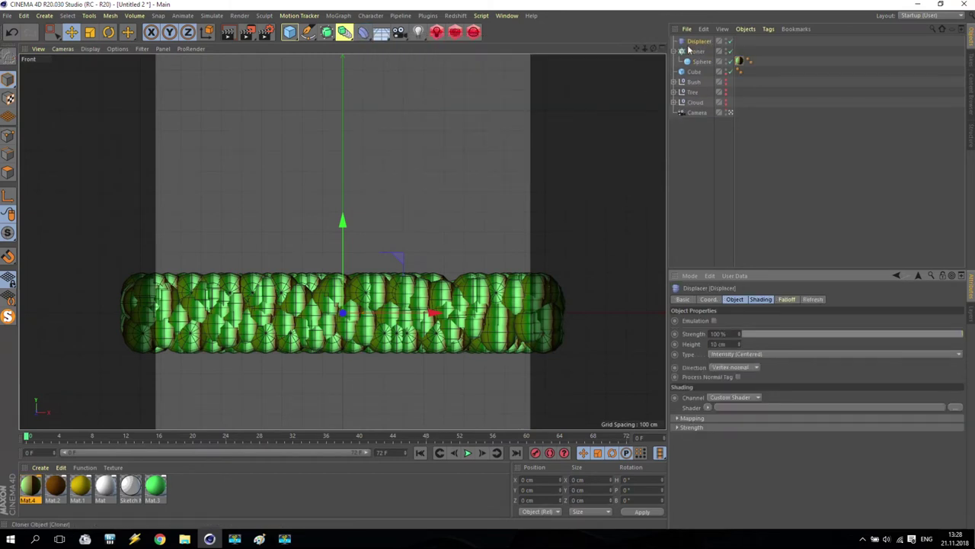
drag(706, 42, 703, 59)
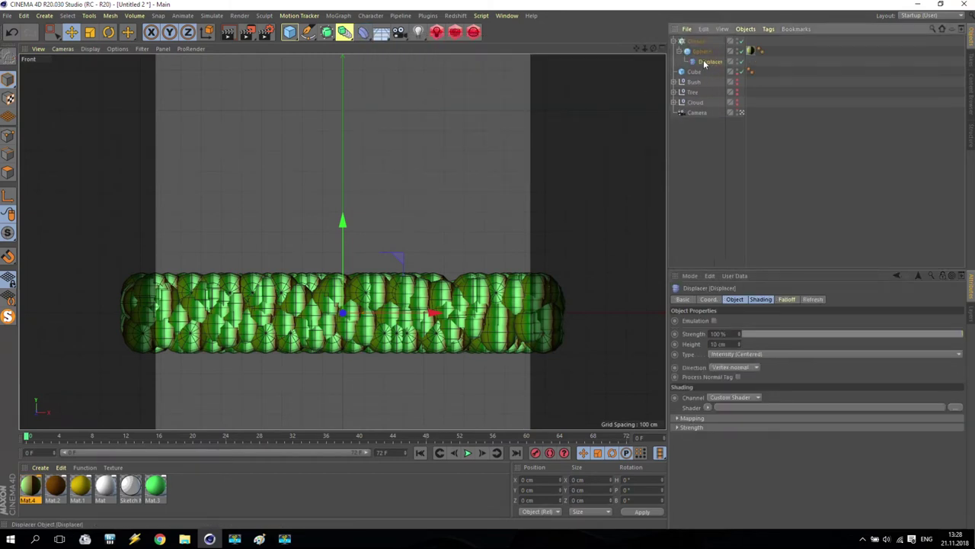
click(760, 300)
click(707, 333)
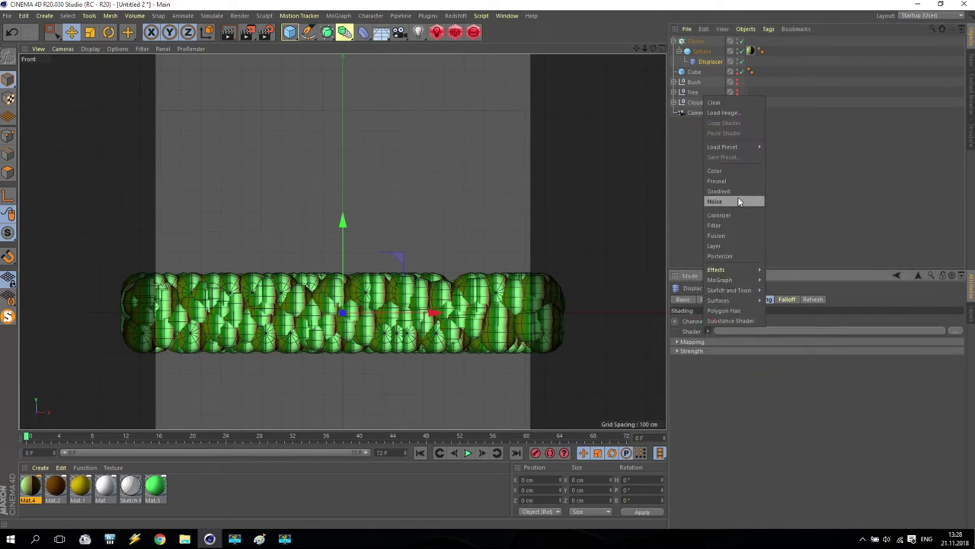
click(738, 201)
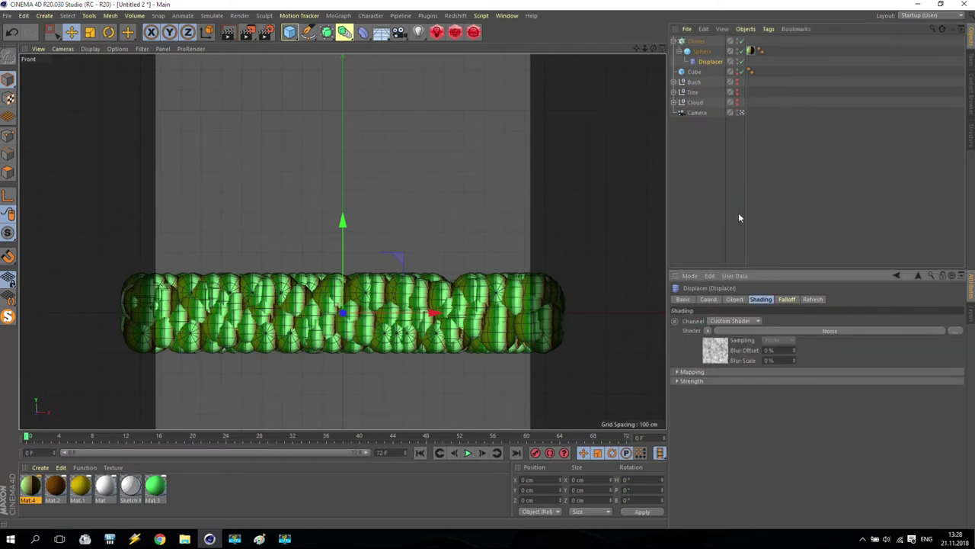
Set the animation speed of the Displacer's Noise shader to 1000.
click(790, 331)
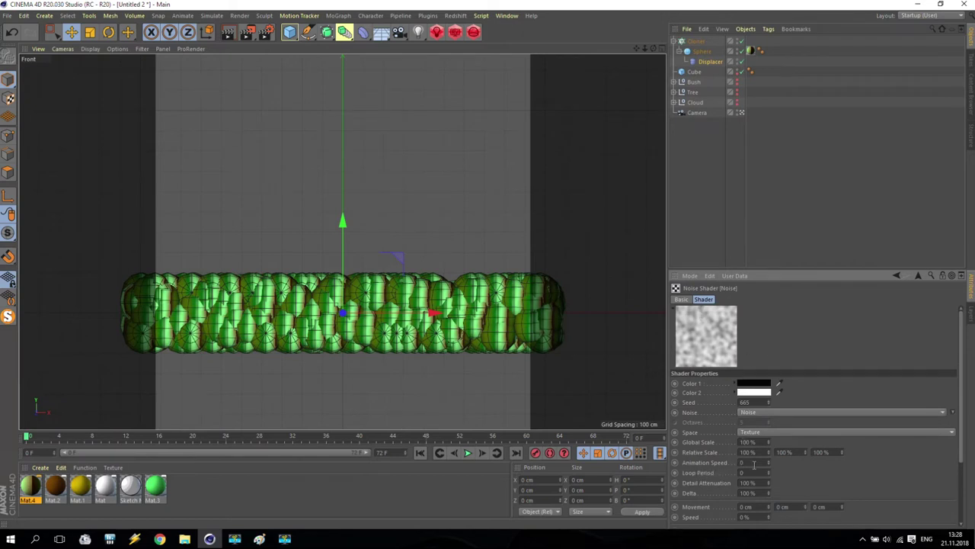
text(000)
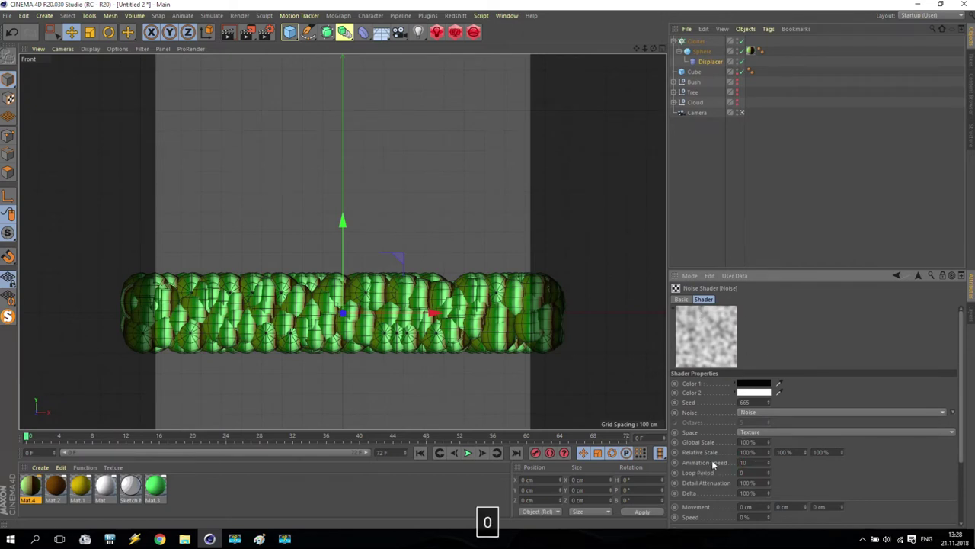
key(Return)
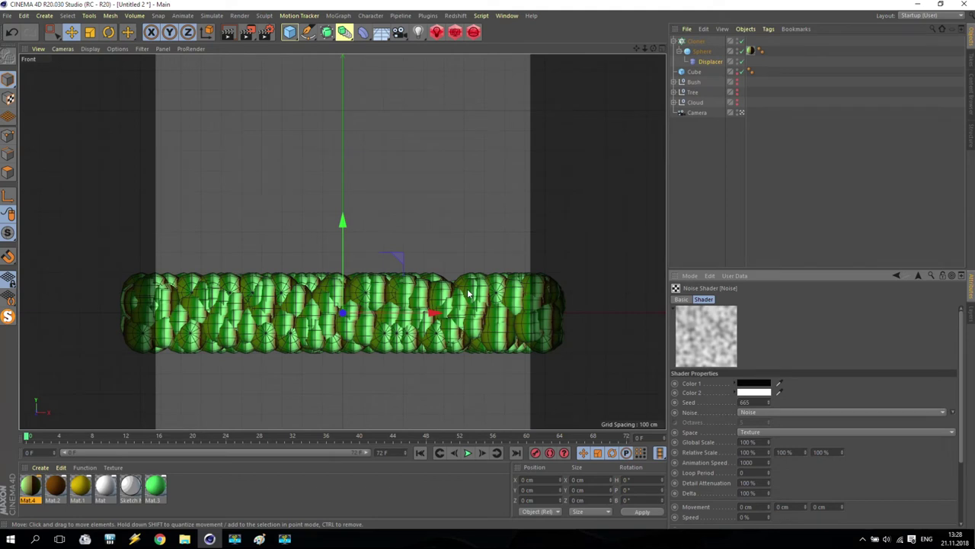
Change the cloned sphere's type to Icosahedron.
click(701, 51)
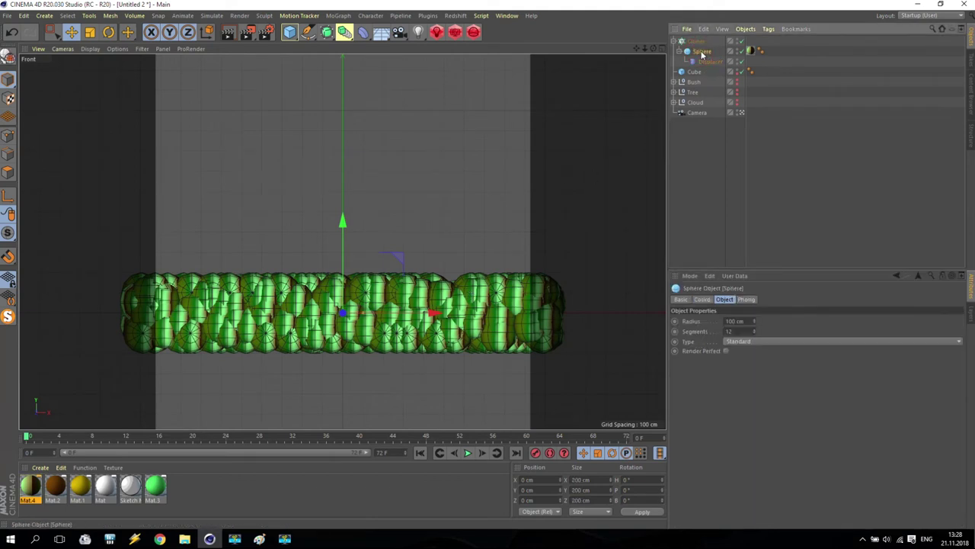
click(732, 344)
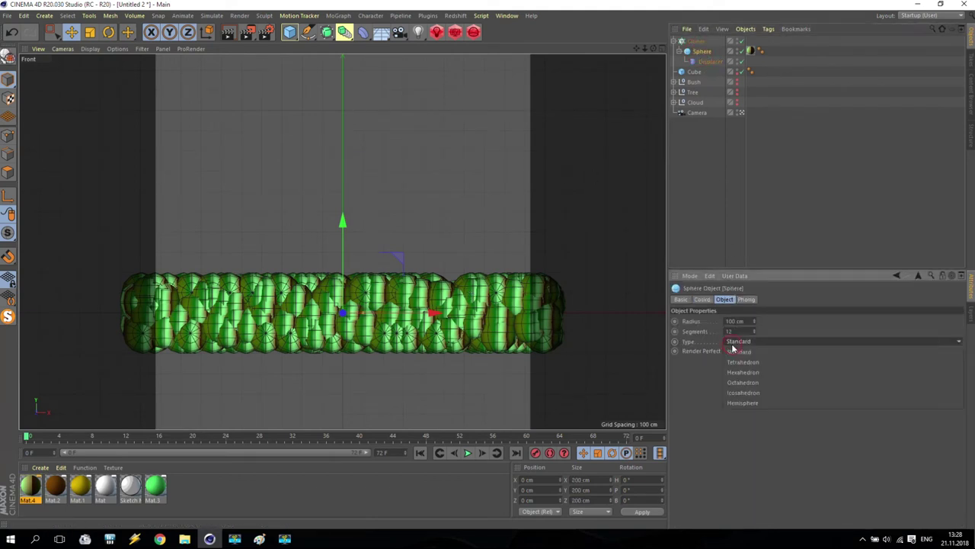
click(745, 393)
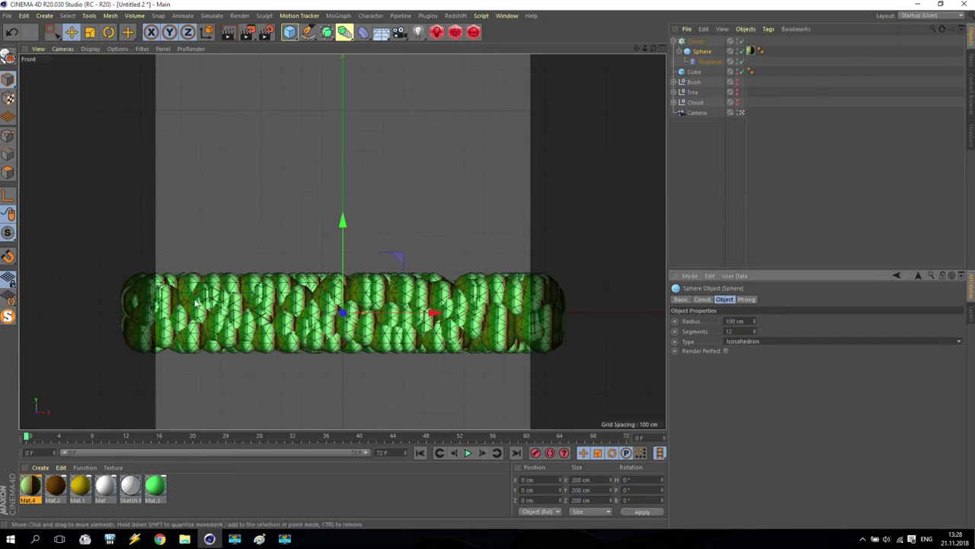
Set the Cloner's count to 400 and test-render the whole length of the ground to the Picture Viewer.
click(699, 43)
double_click(709, 442)
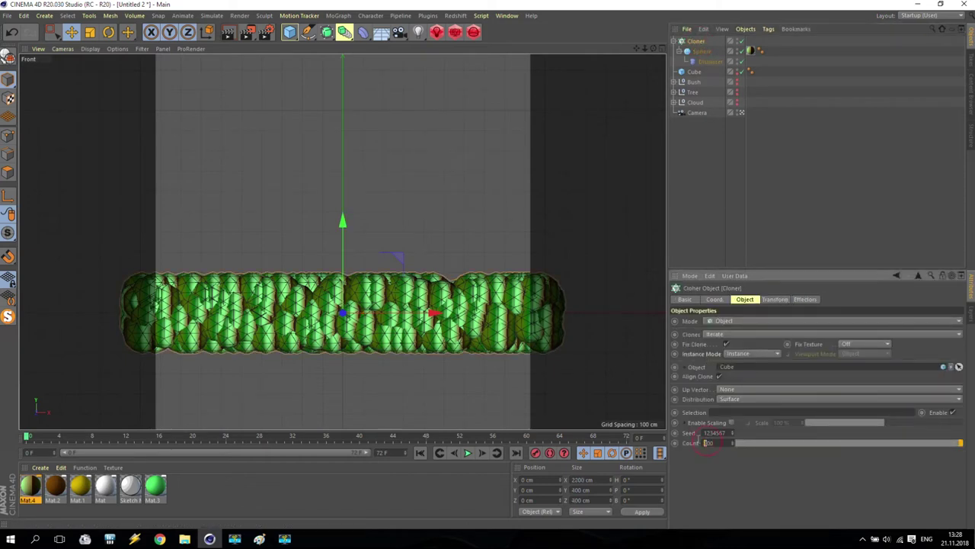
text(4)
key(Return)
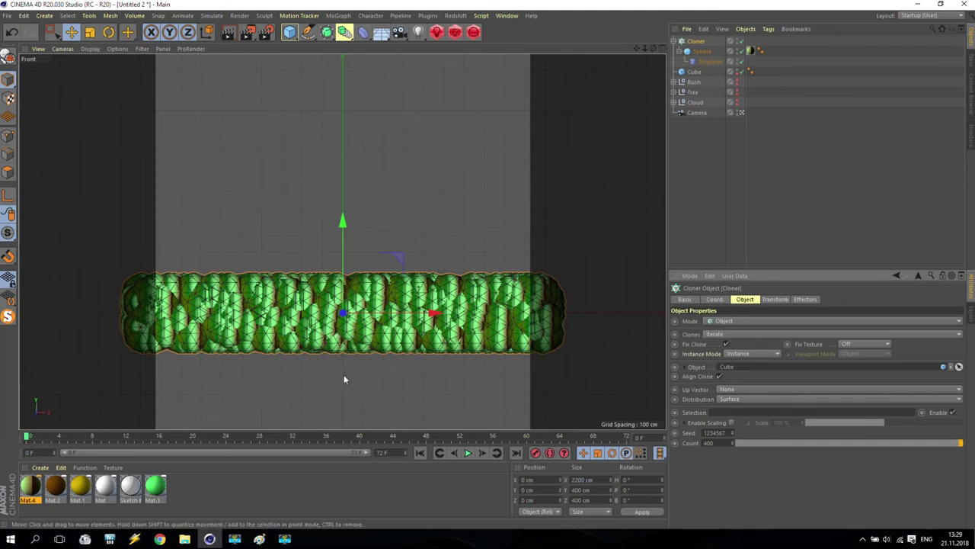
drag(645, 48, 618, 50)
scroll(343, 241, up, 1)
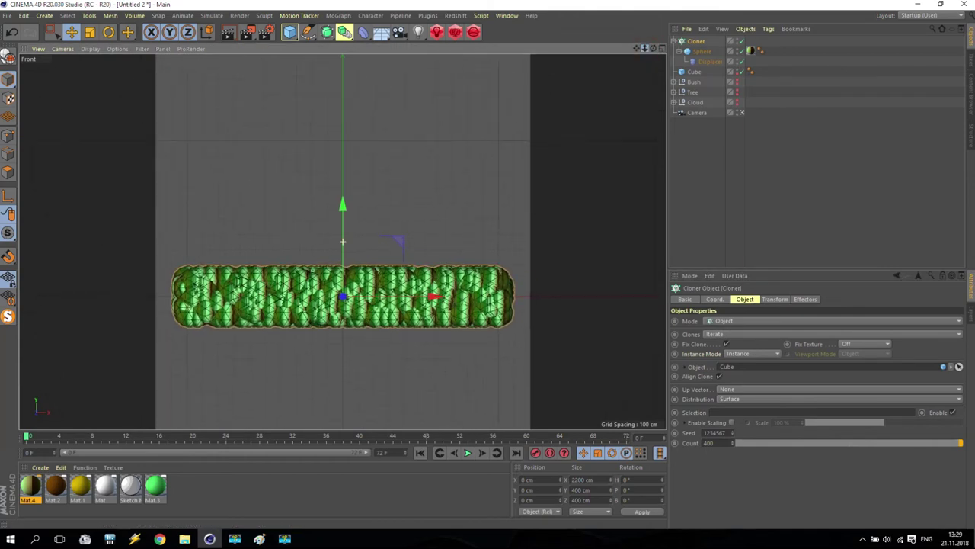
click(249, 32)
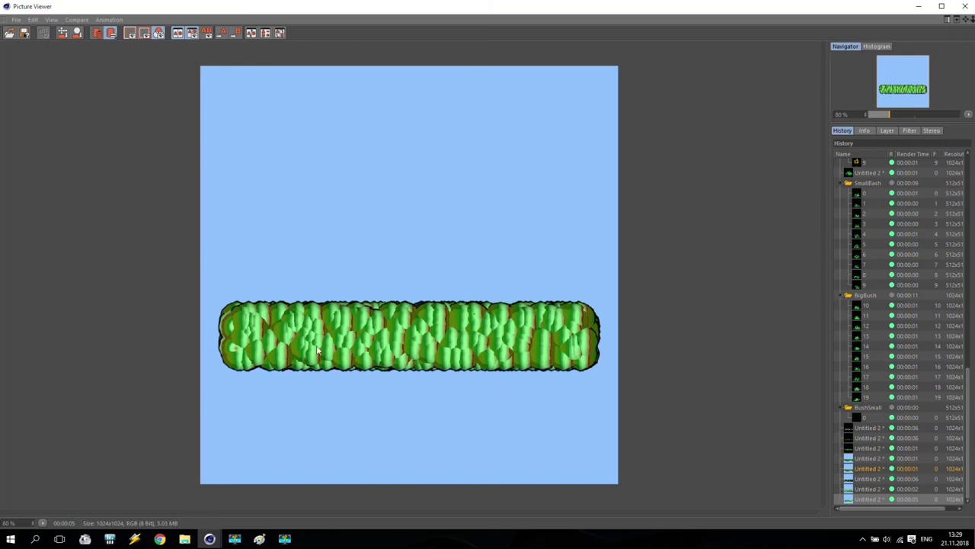
click(966, 6)
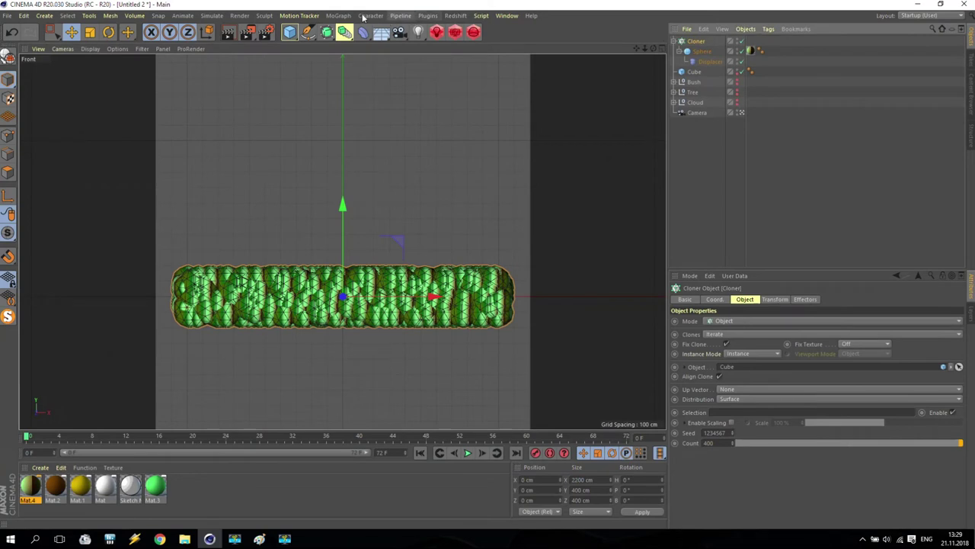
Add a Random effector to the Cloner, set its random mode to Turbulence and change its animation speed.
click(339, 15)
mouse_move(346, 31)
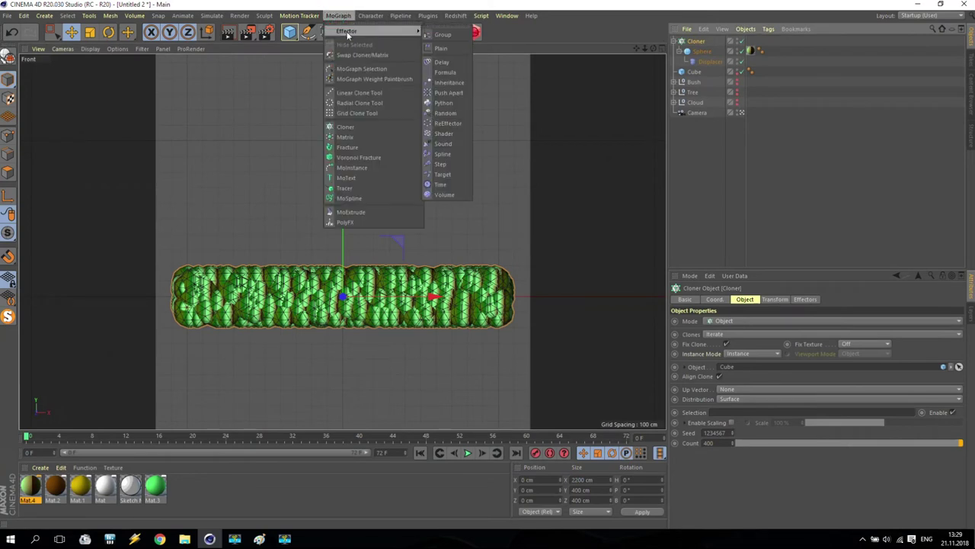
click(445, 113)
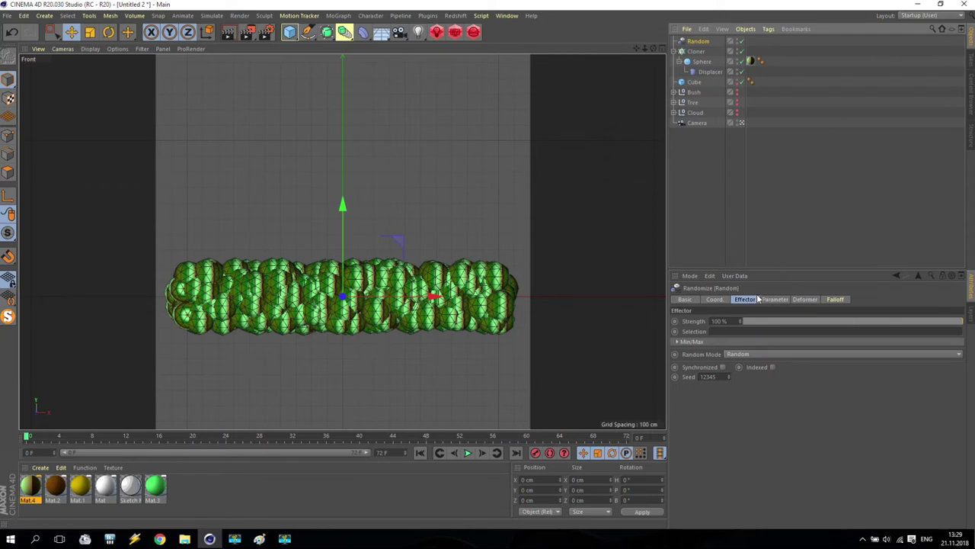
click(724, 355)
click(738, 396)
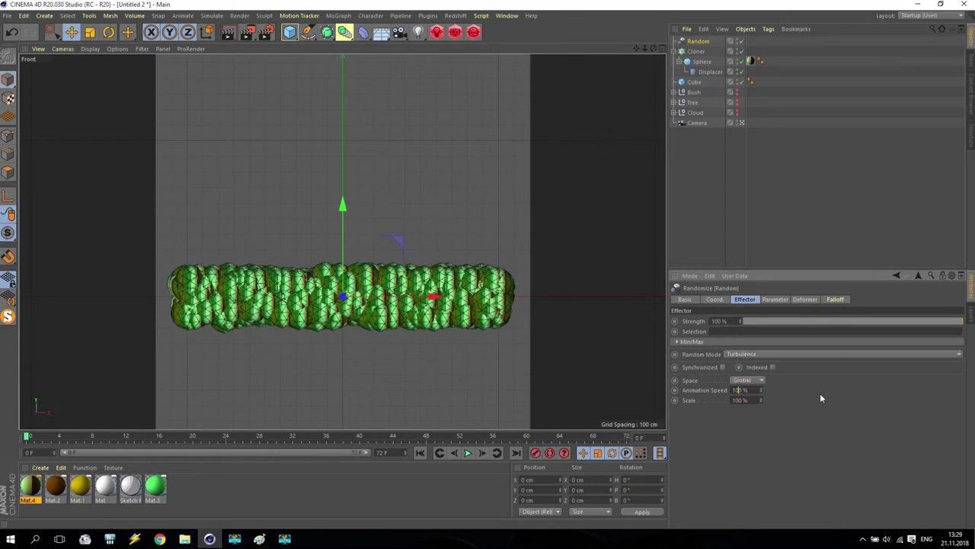
text(0)
key(Return)
In the Random effector, disable the position variation and enable rotation with H, P and B each at 360°.
click(777, 300)
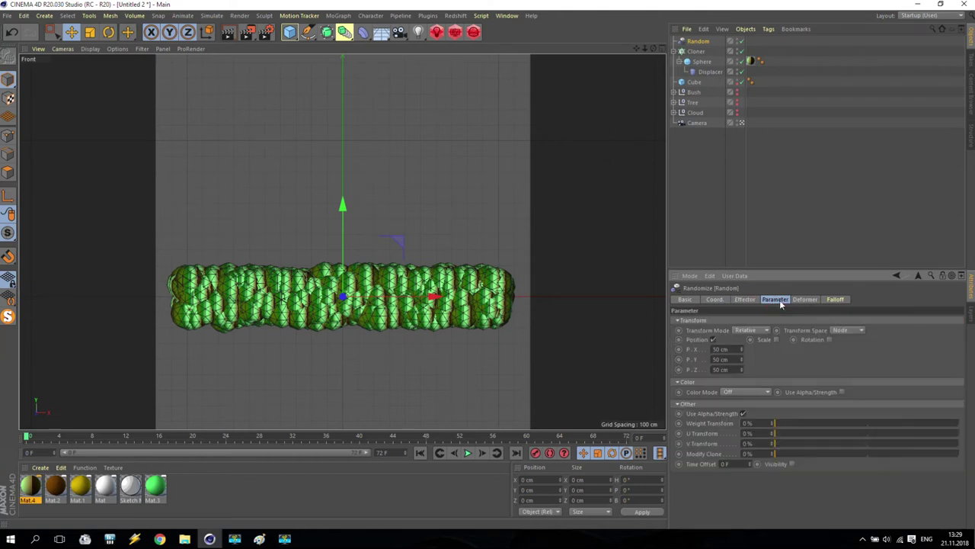
click(712, 339)
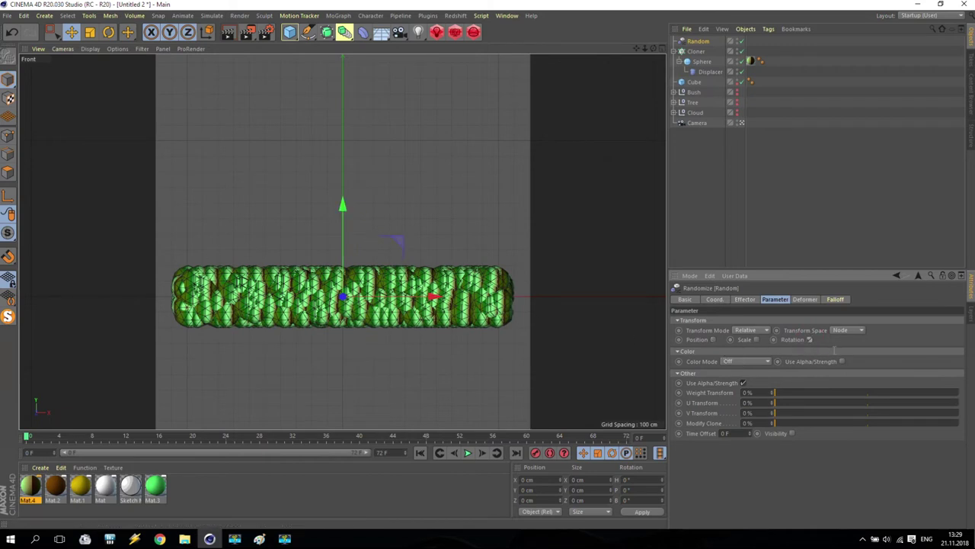
click(809, 339)
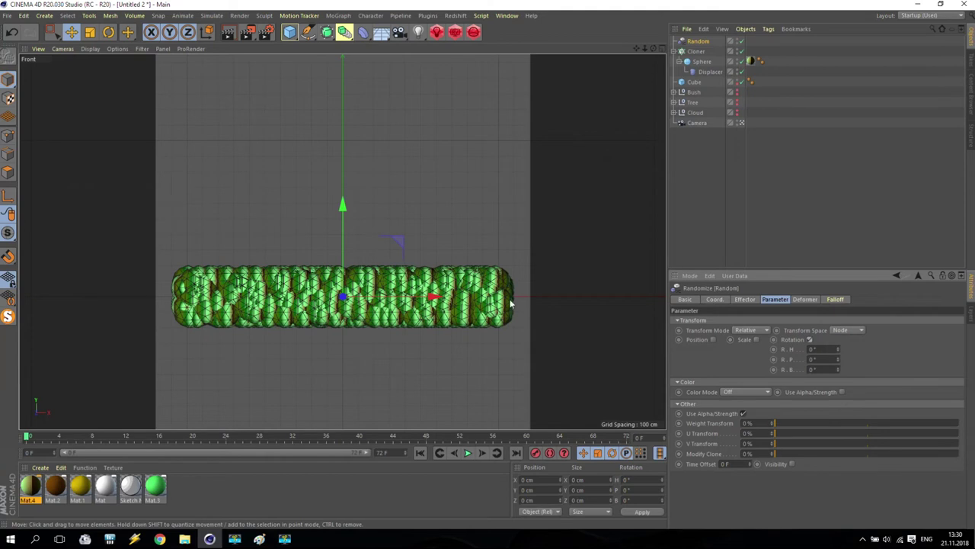
click(830, 349)
text(360)
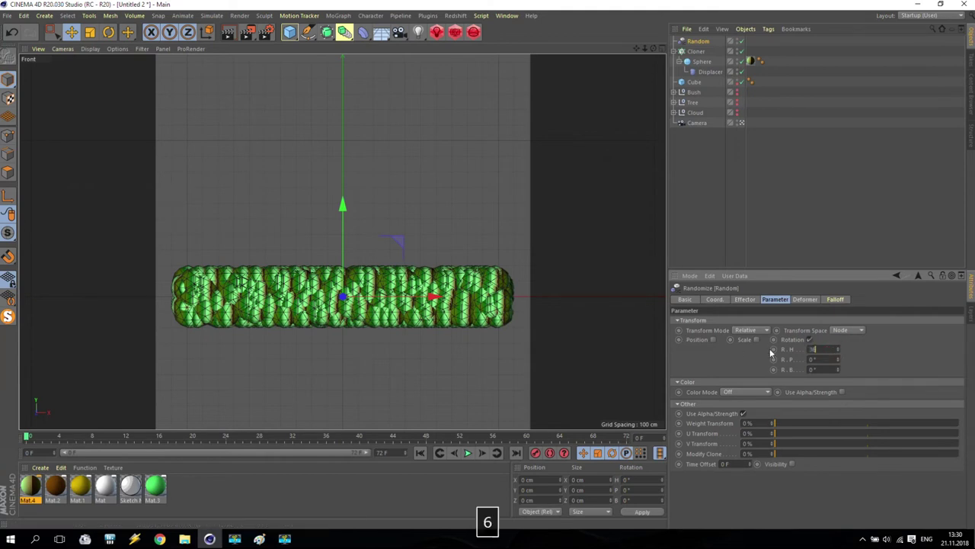
click(820, 359)
text(360)
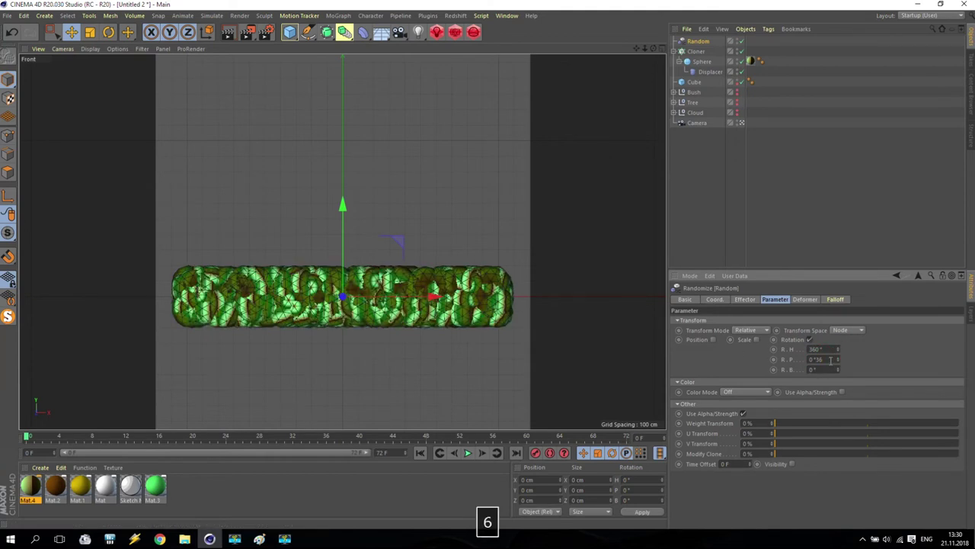
click(829, 369)
text(360)
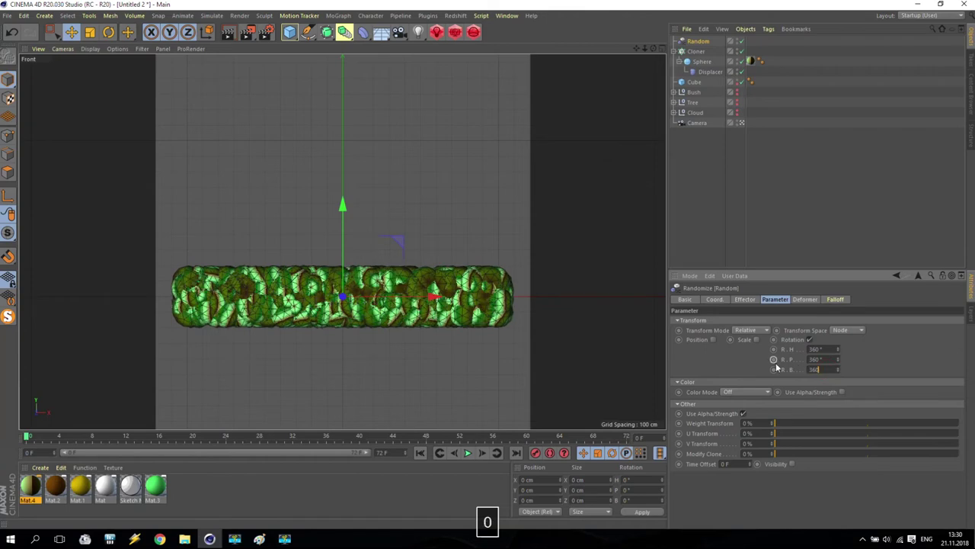
key(Return)
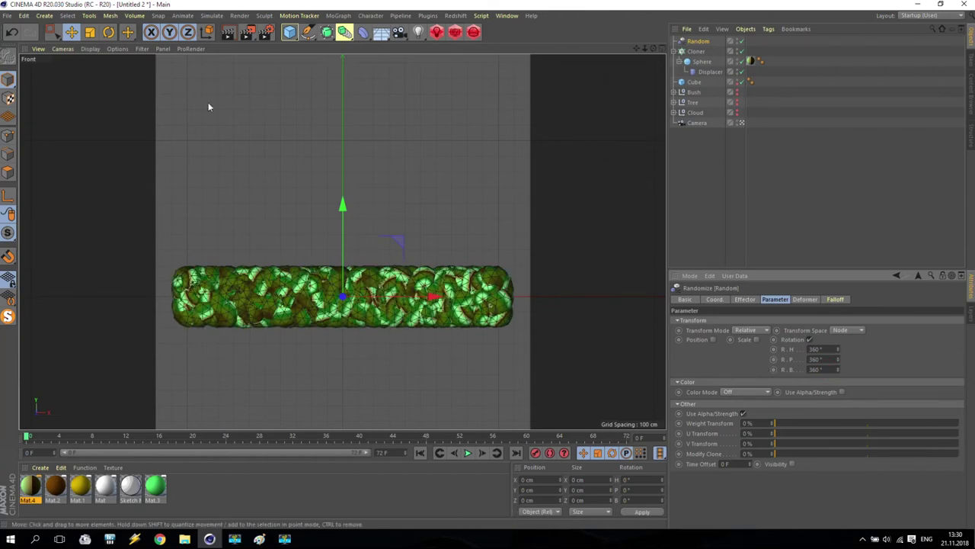
Test-render the ground to the Picture Viewer and view the earlier Bull scene render as a color reference.
click(247, 31)
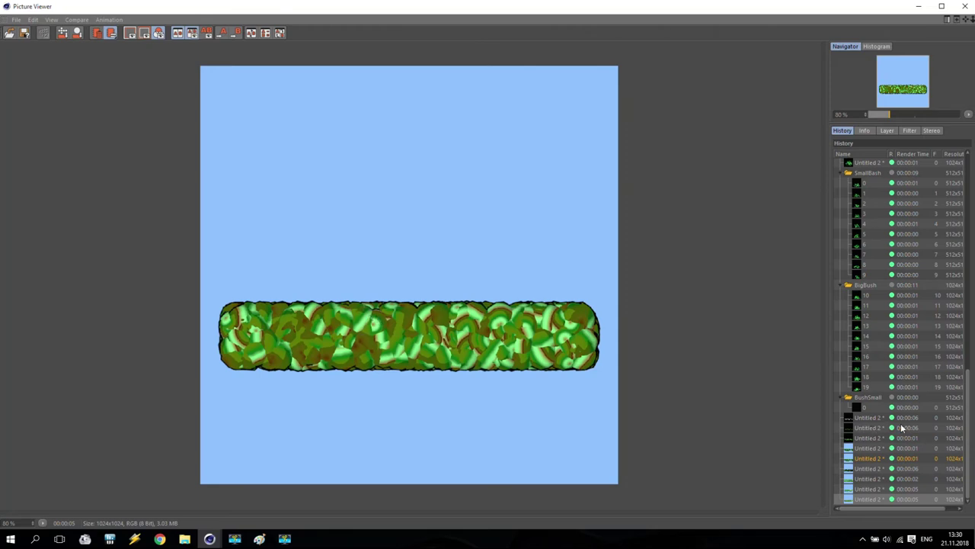
scroll(890, 398, up, 10)
click(860, 165)
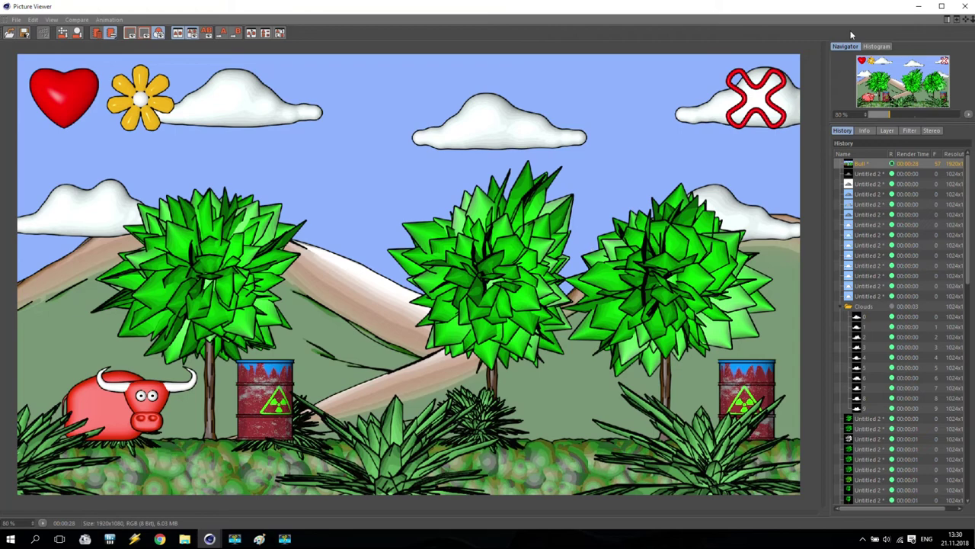
click(919, 6)
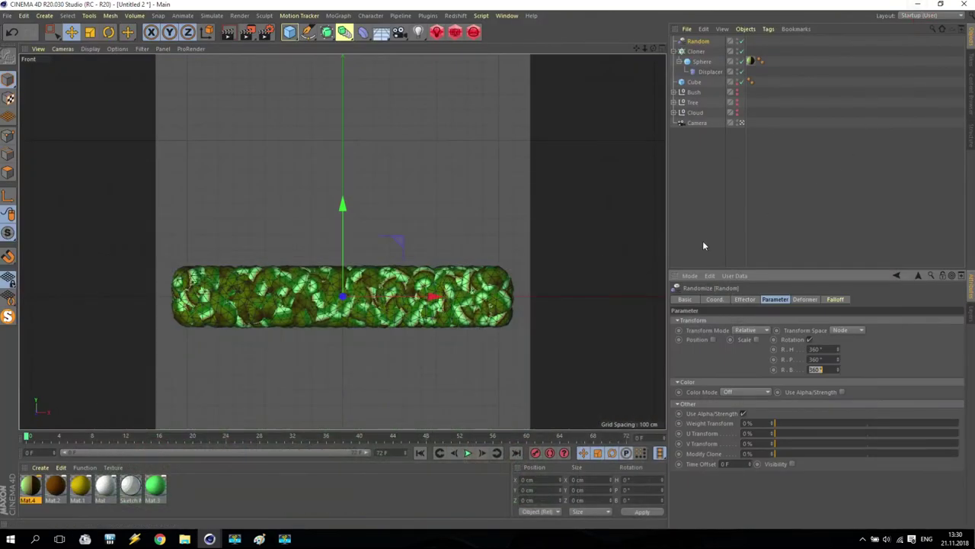
In Mat.4's color gradient, remove the olive knot between green and brown and lower the saturation of the beige starting knot.
double_click(31, 485)
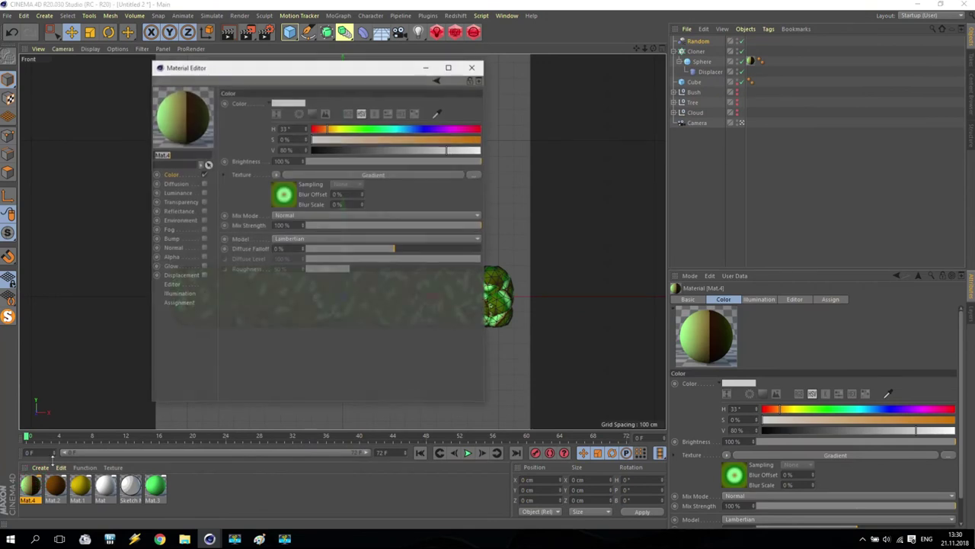
click(371, 175)
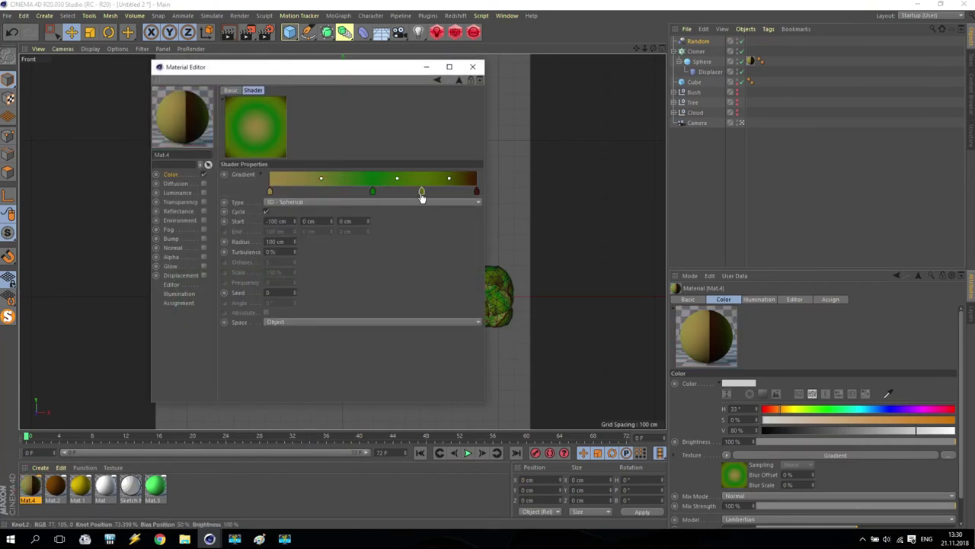
drag(421, 192, 417, 261)
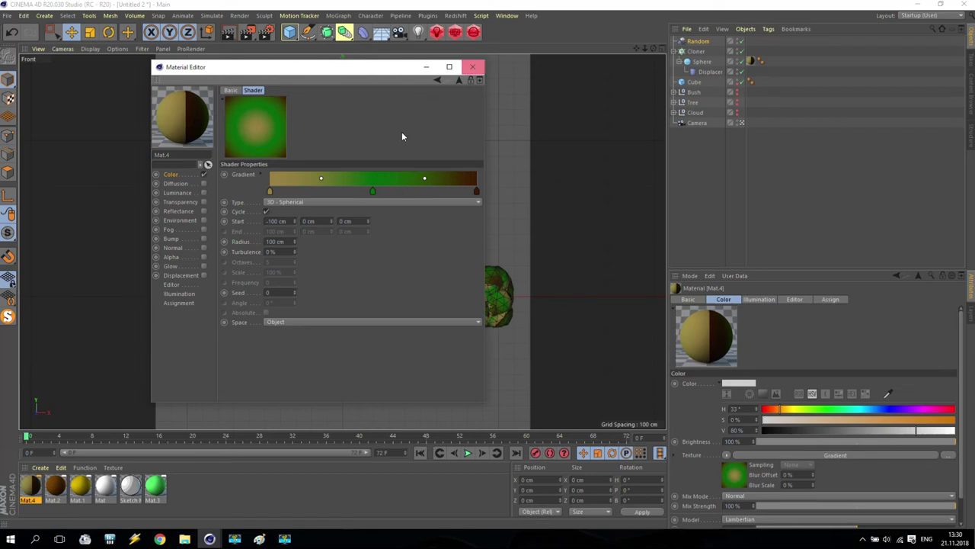
double_click(270, 191)
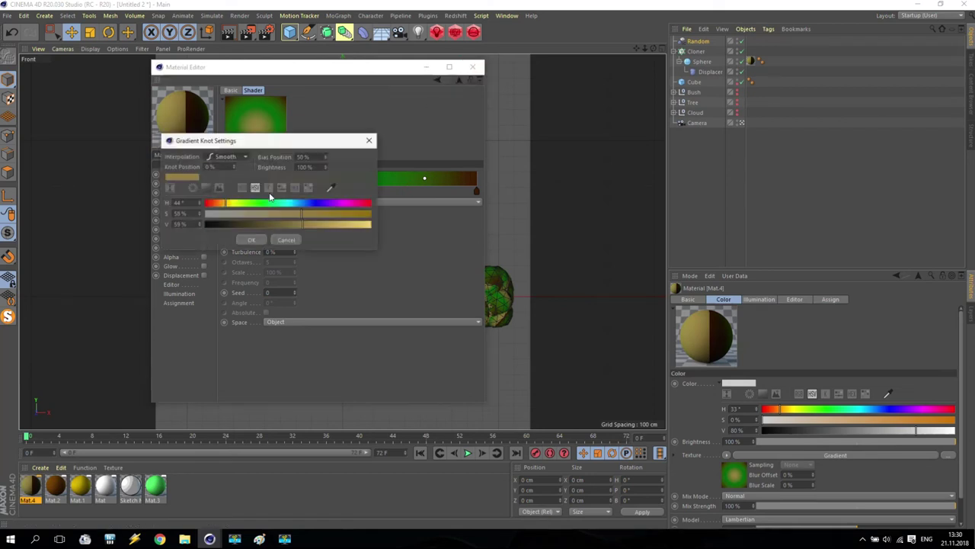
drag(260, 215, 243, 212)
click(251, 240)
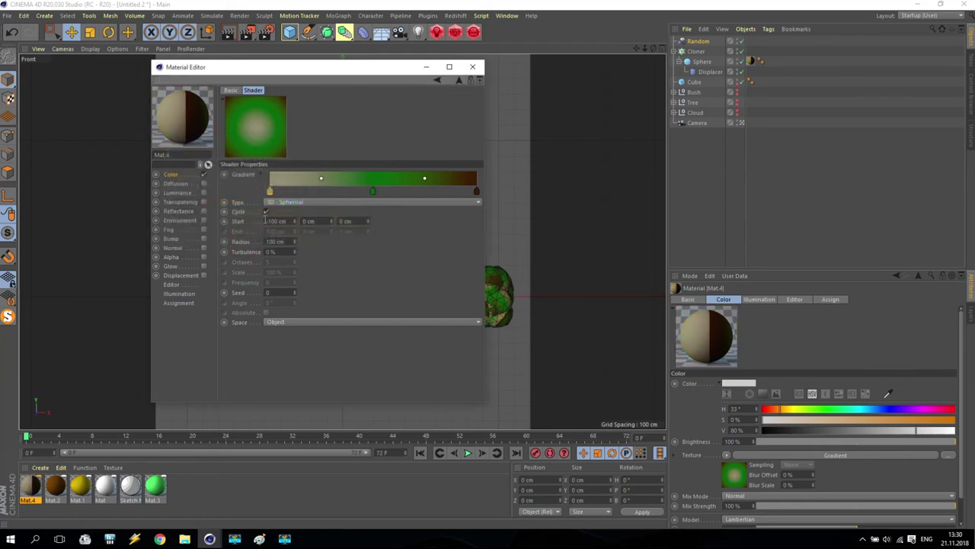
click(472, 66)
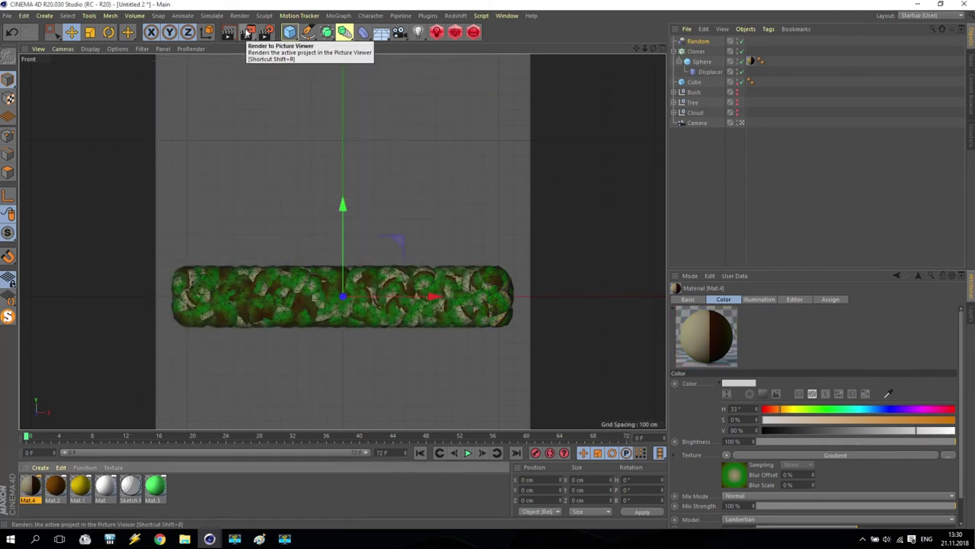
Render the recolored ground to the Picture Viewer and compare it with the previous render.
click(246, 33)
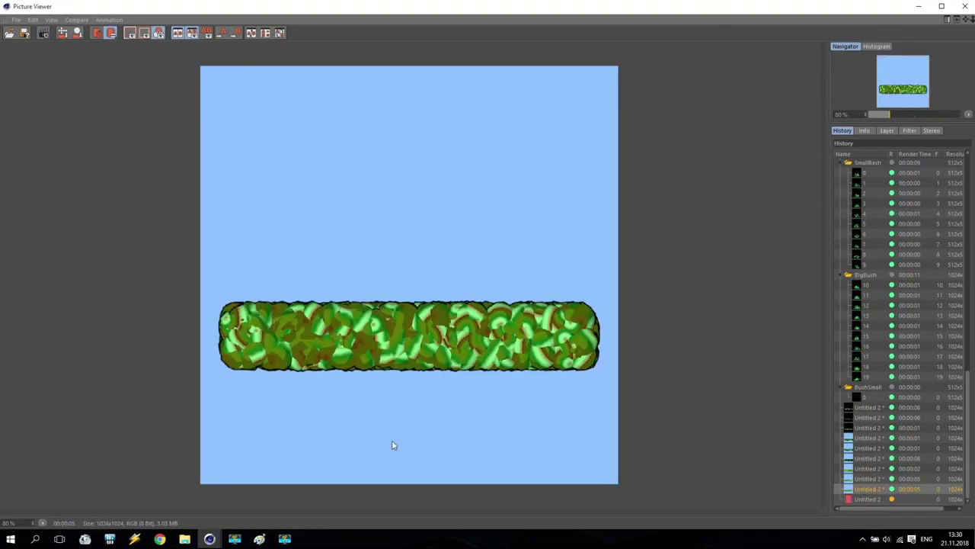
click(865, 489)
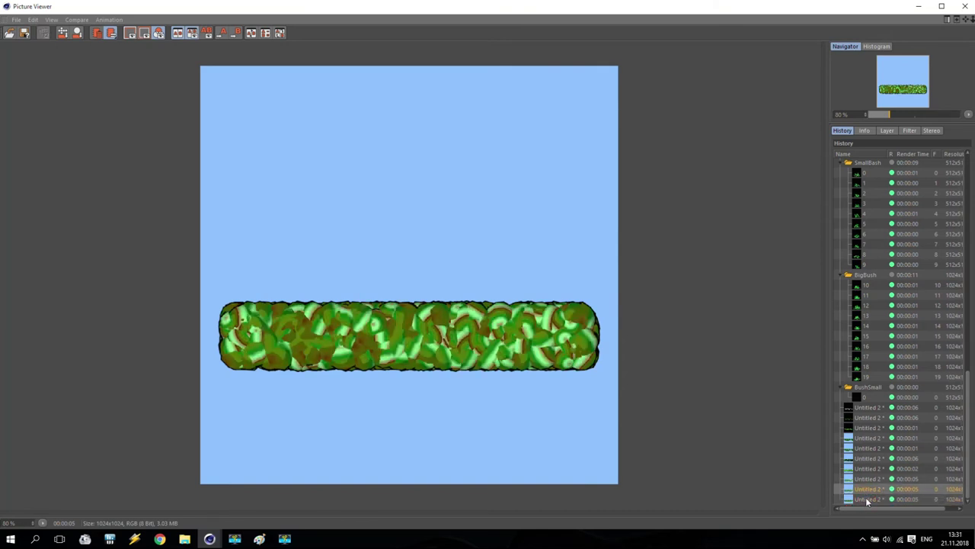
click(865, 499)
click(866, 489)
click(866, 499)
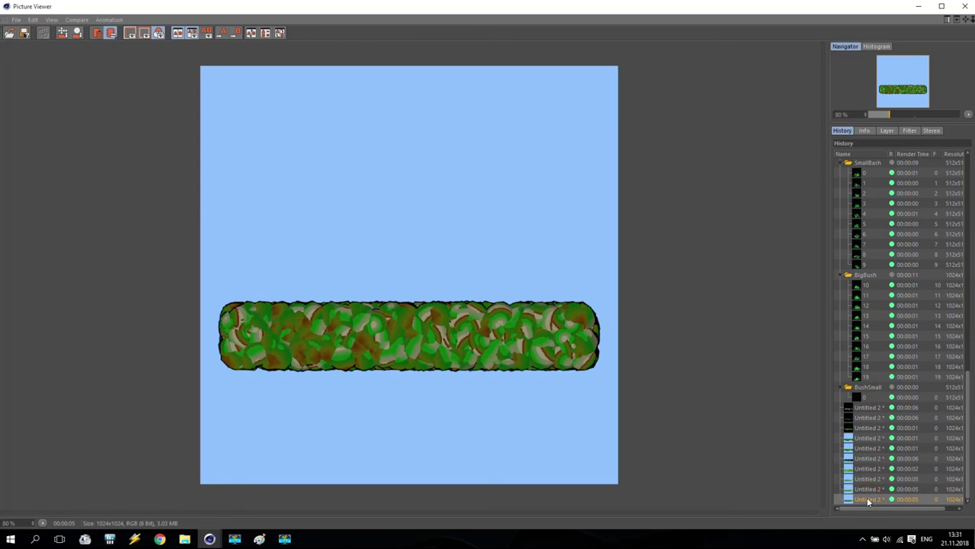
click(867, 488)
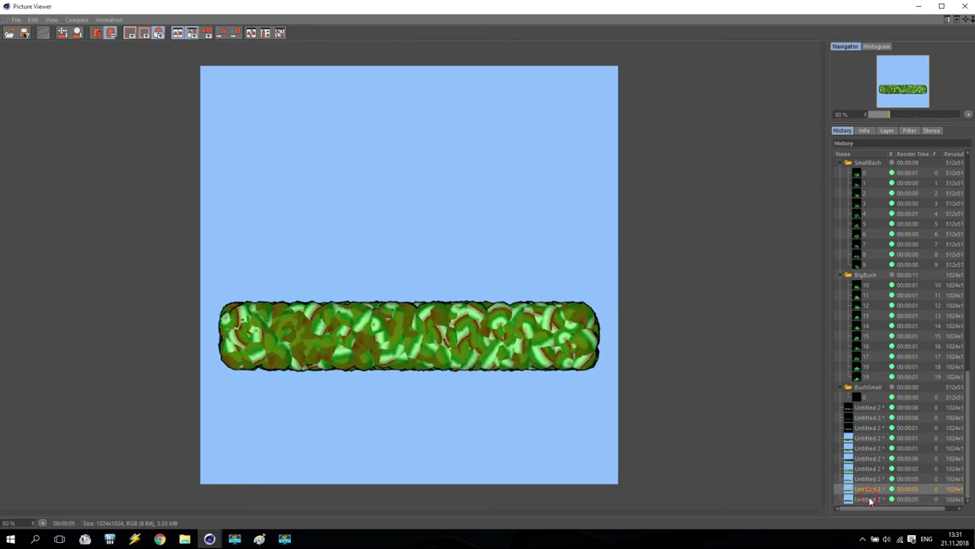
click(870, 499)
click(964, 6)
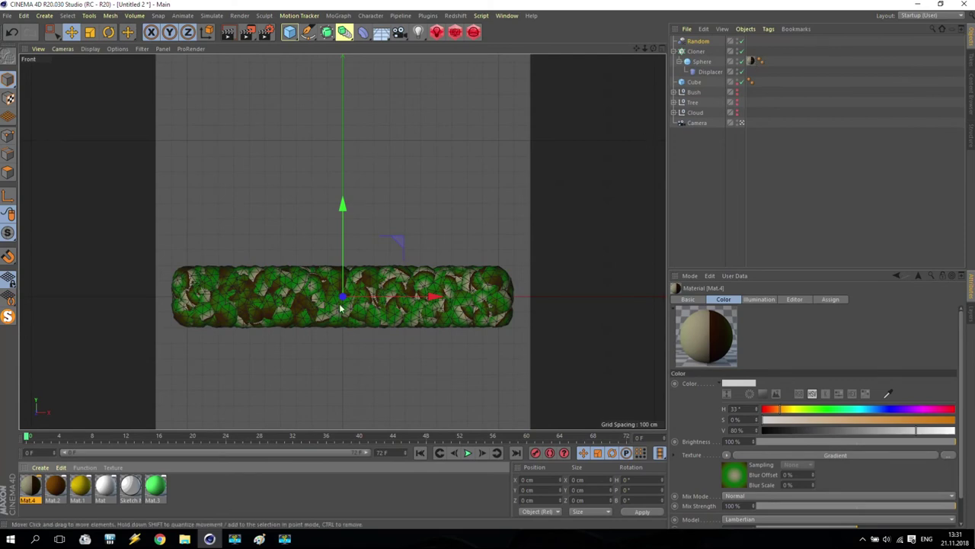
Reopen Mat.4's gradient shader and set the gradient type to 2D - Circular.
double_click(31, 487)
drag(344, 68, 691, 112)
click(697, 220)
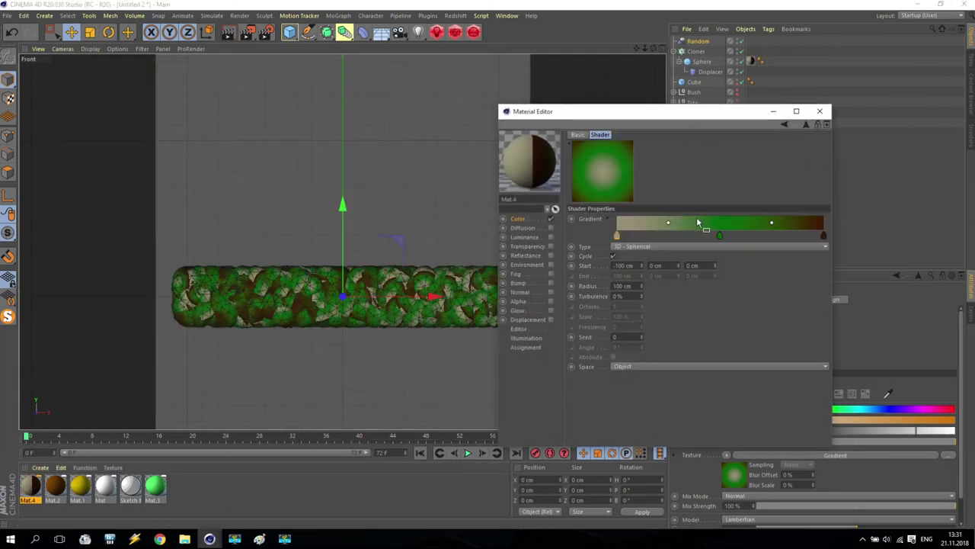
click(642, 247)
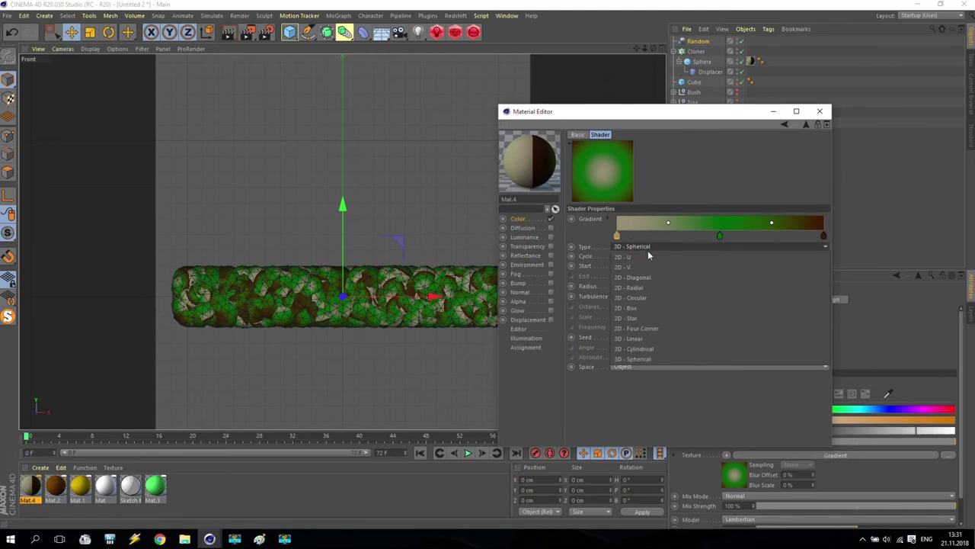
click(659, 296)
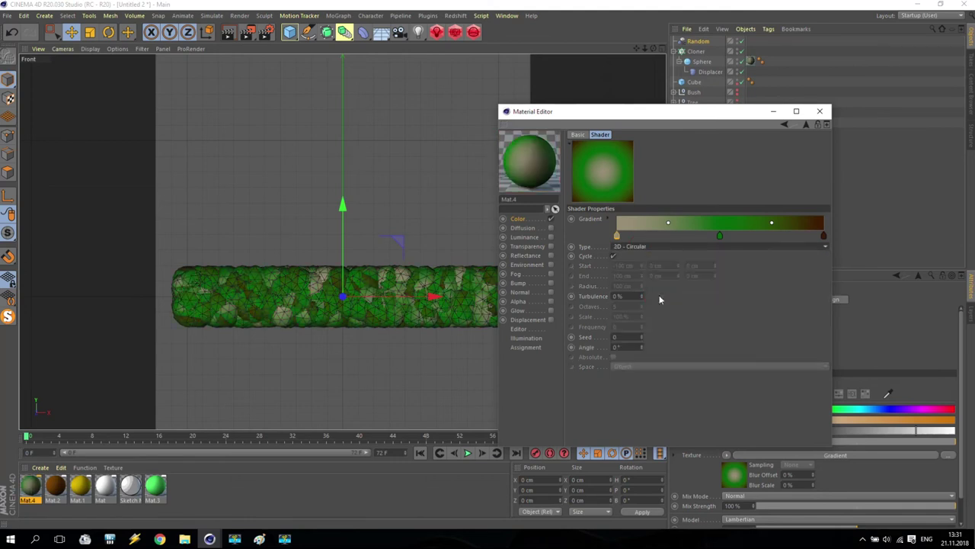
Try the 2D - Radial, 2D - Diagonal and 3D - Cylindrical types on Mat.4's gradient.
click(650, 244)
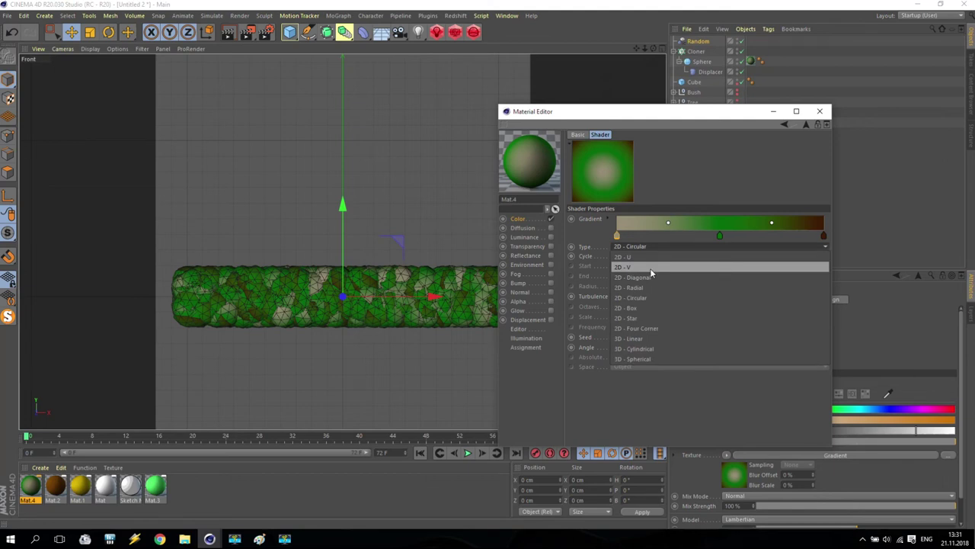
click(650, 286)
click(640, 245)
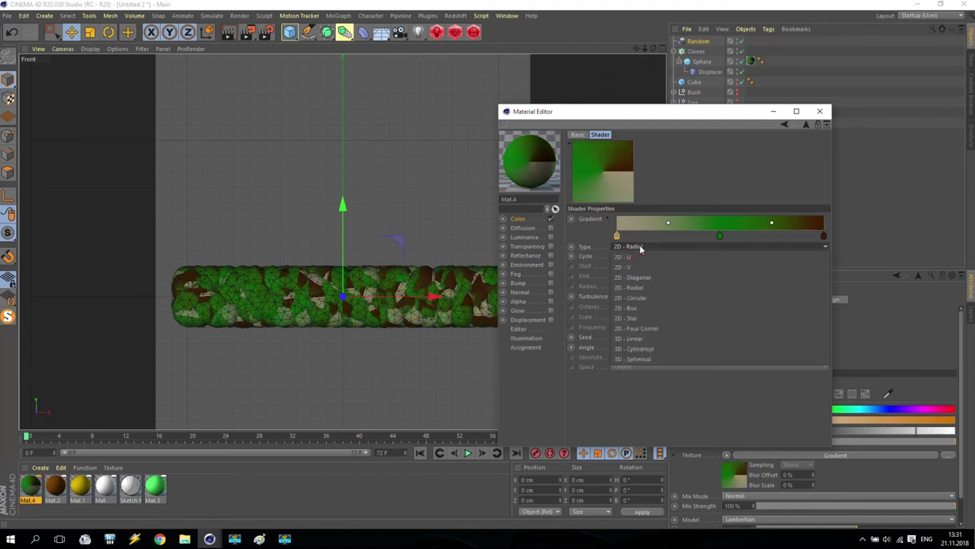
click(644, 276)
click(647, 248)
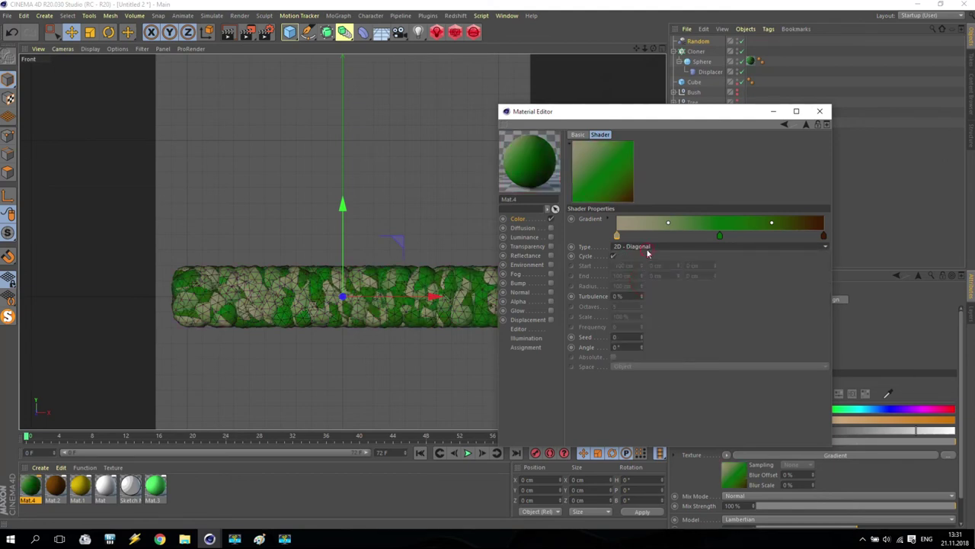
click(661, 348)
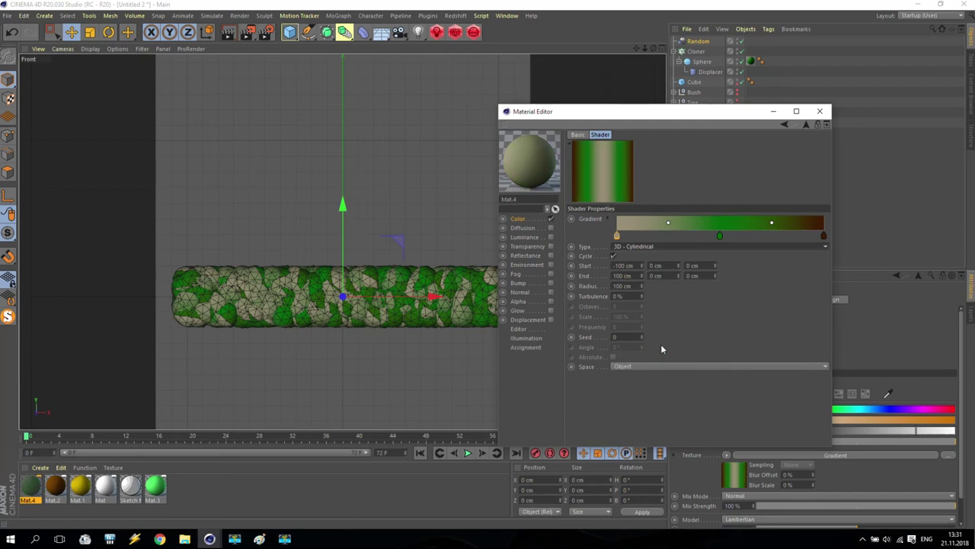
Set Mat.4's gradient type to 2D - Four Corner and close the material editor.
click(635, 247)
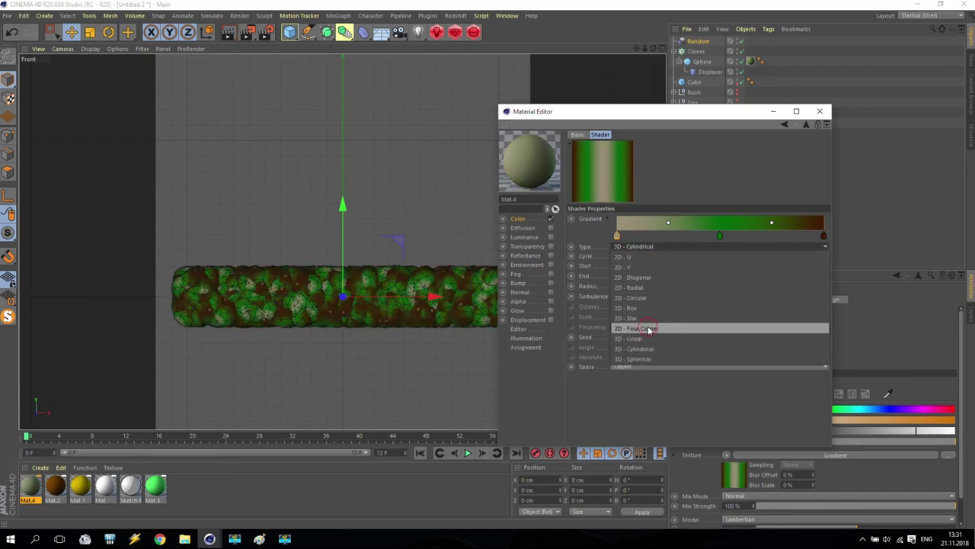
click(649, 328)
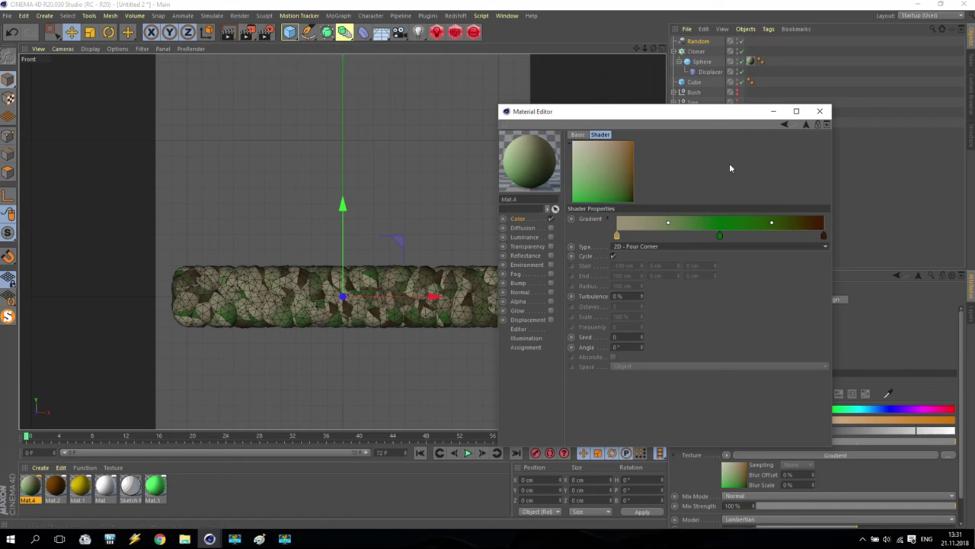
click(819, 111)
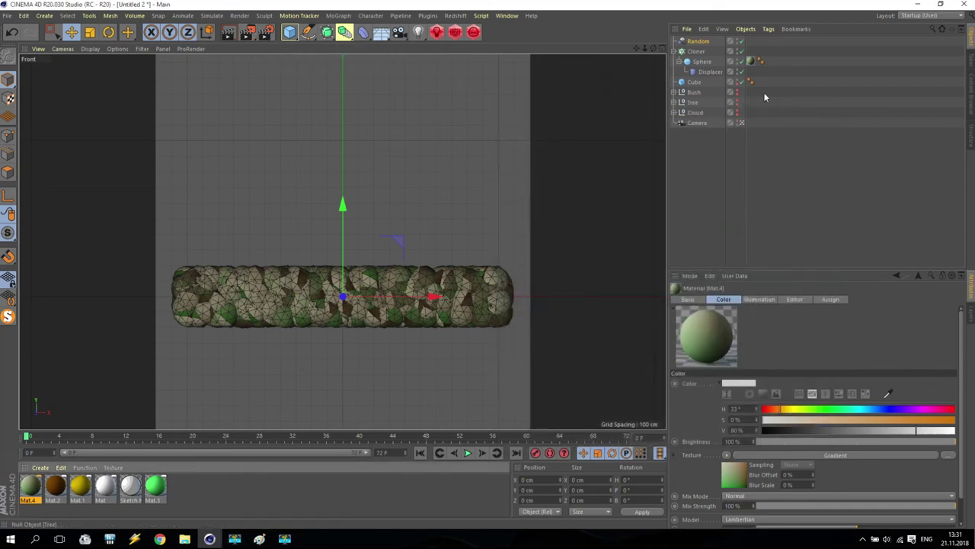
Set the Cloner's seed to 0 and record a keyframe for it at frame 0.
click(697, 52)
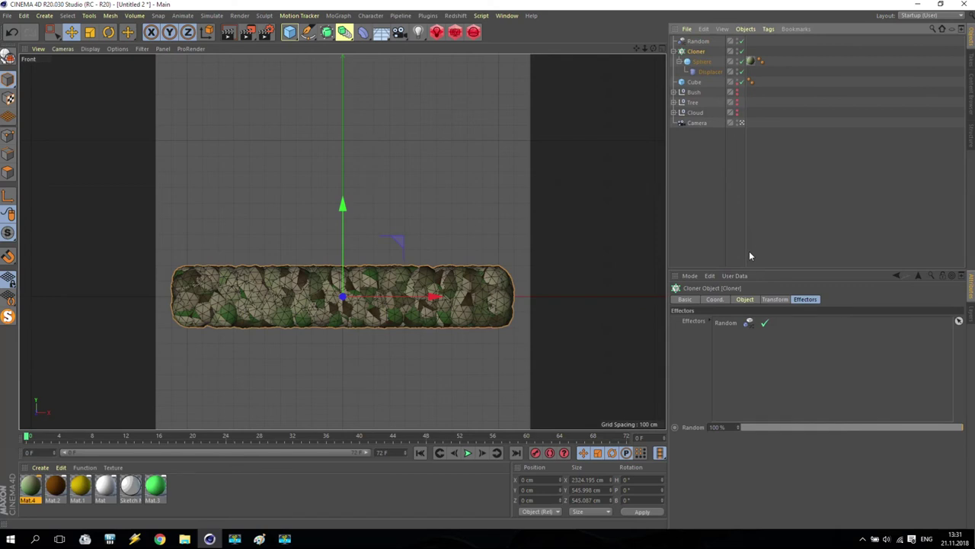
click(743, 300)
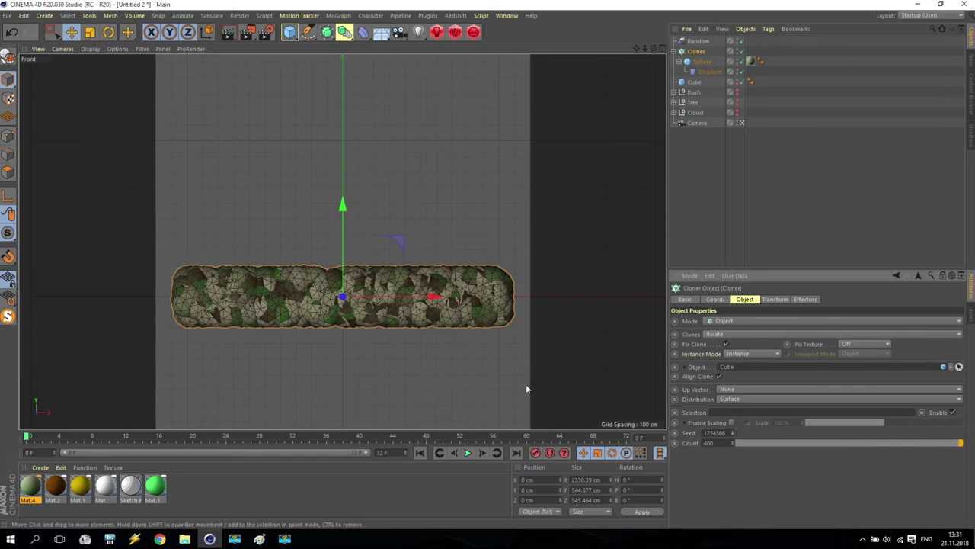
text(0)
key(Return)
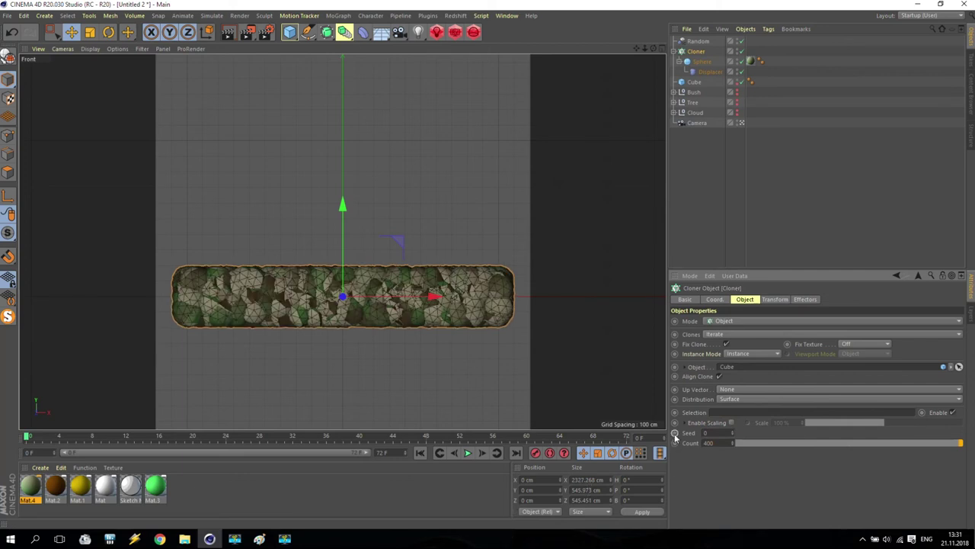
ctrl+click(674, 432)
Set the Cloner's seed to 1000 at frame 72 and record a keyframe for it.
drag(625, 441, 633, 442)
click(717, 433)
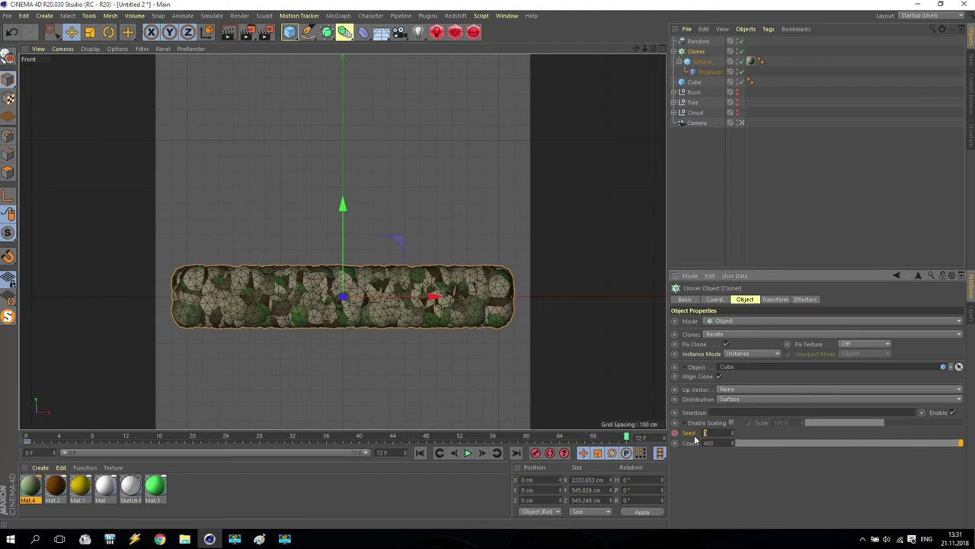
text(1000)
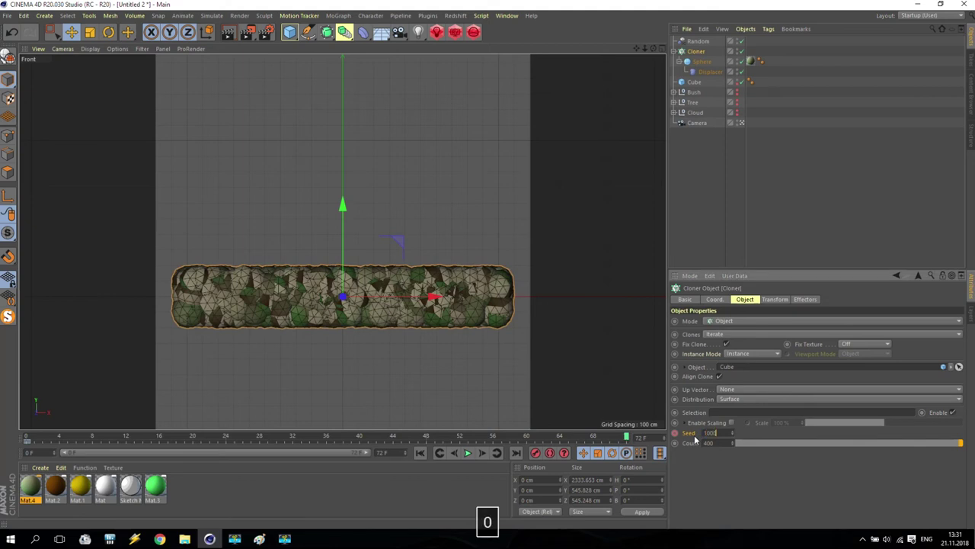
click(675, 432)
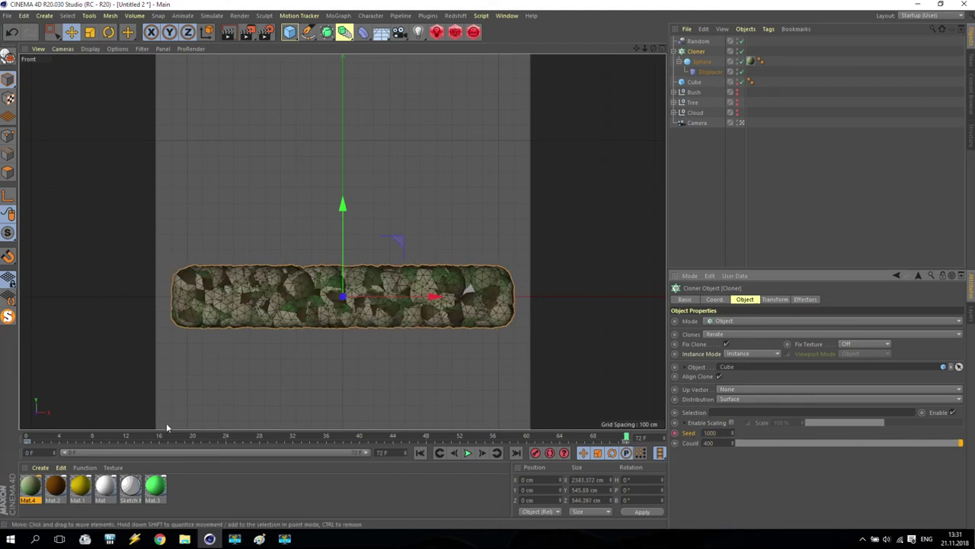
Preview the clone arrangement at several early frames of the animation and return to frame 0.
click(68, 439)
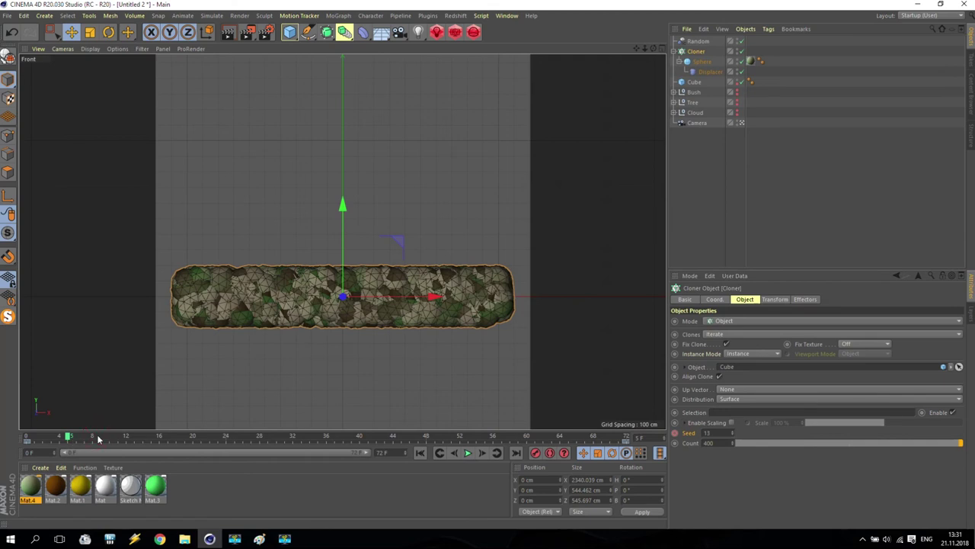
click(98, 439)
click(137, 439)
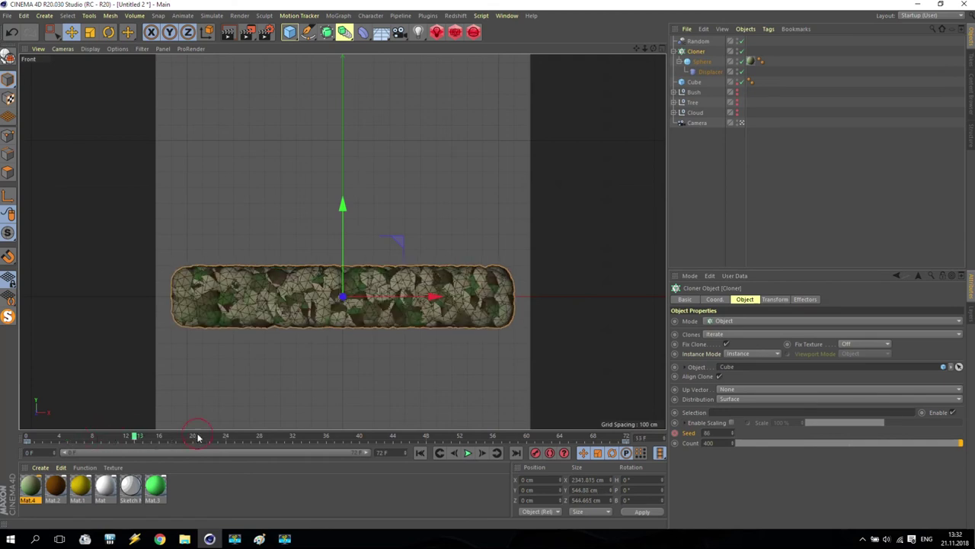
click(197, 437)
click(420, 452)
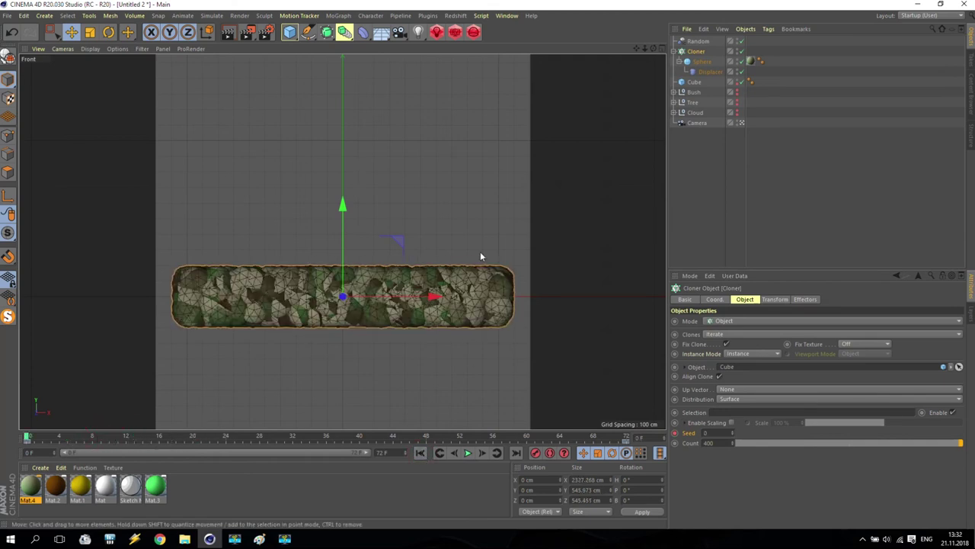
Reframe the front view so the ground strip spans the full width along the lower edge of the render area.
click(266, 33)
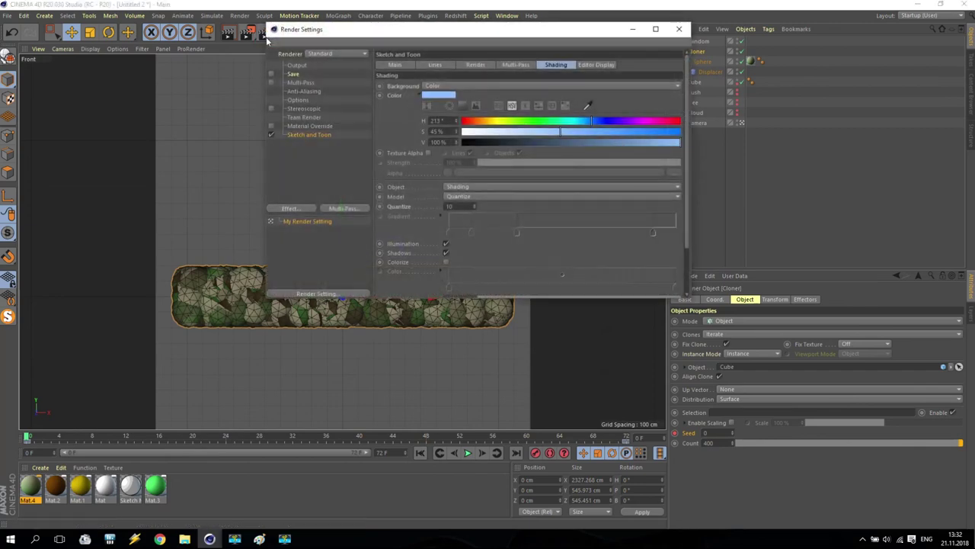
click(679, 29)
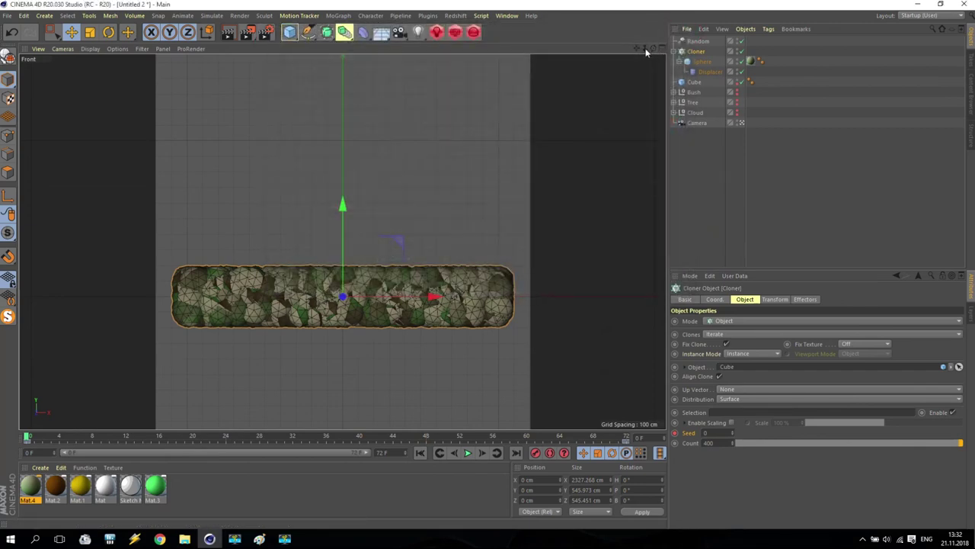
drag(647, 46, 650, 132)
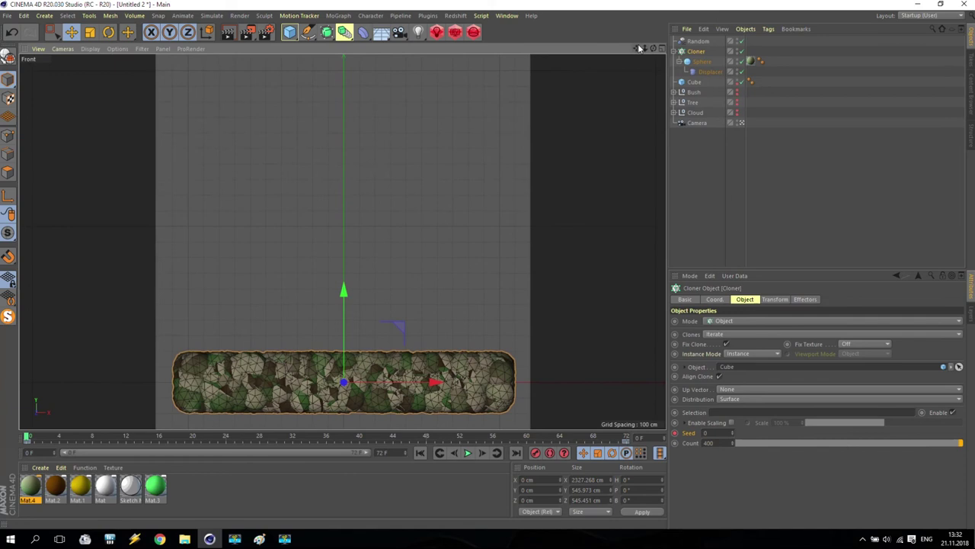
drag(645, 48, 660, 48)
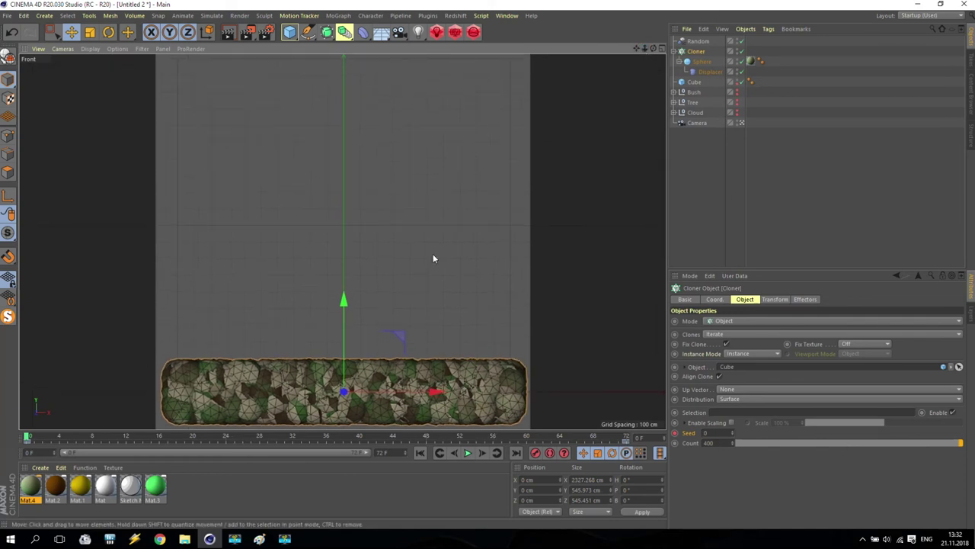
Switch the Sketch and Toon shading background to Off in the render settings.
click(266, 32)
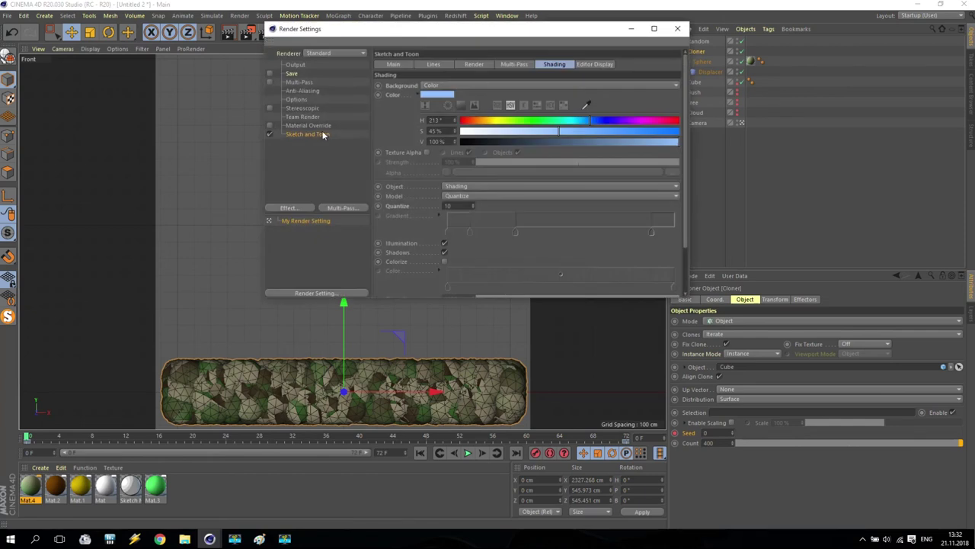
click(435, 93)
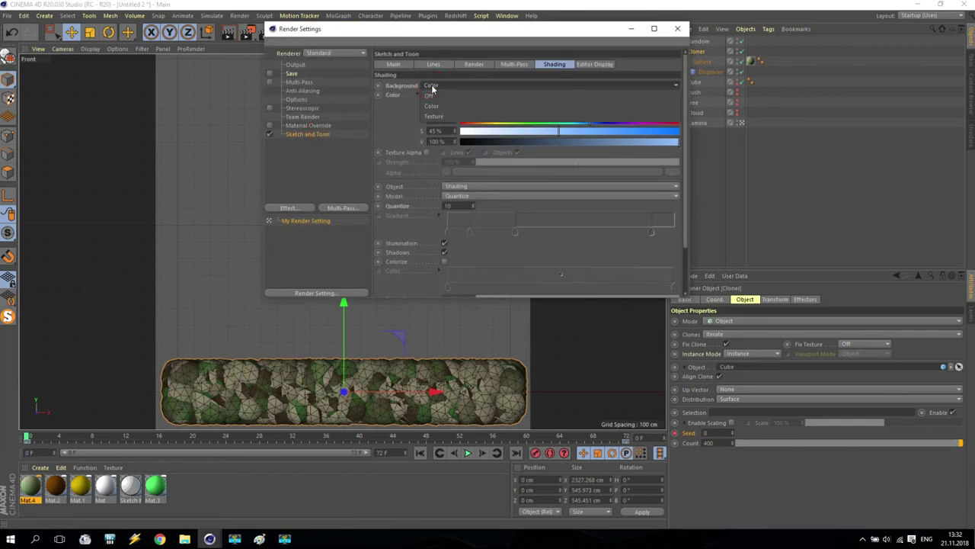
click(431, 96)
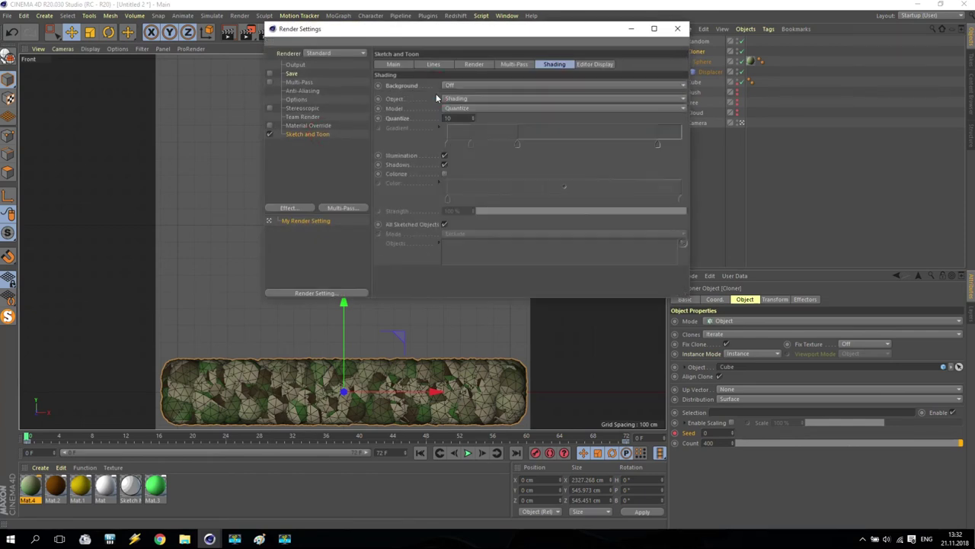
Set the render output's frame range to run from frame 0 to frame 4.
click(295, 65)
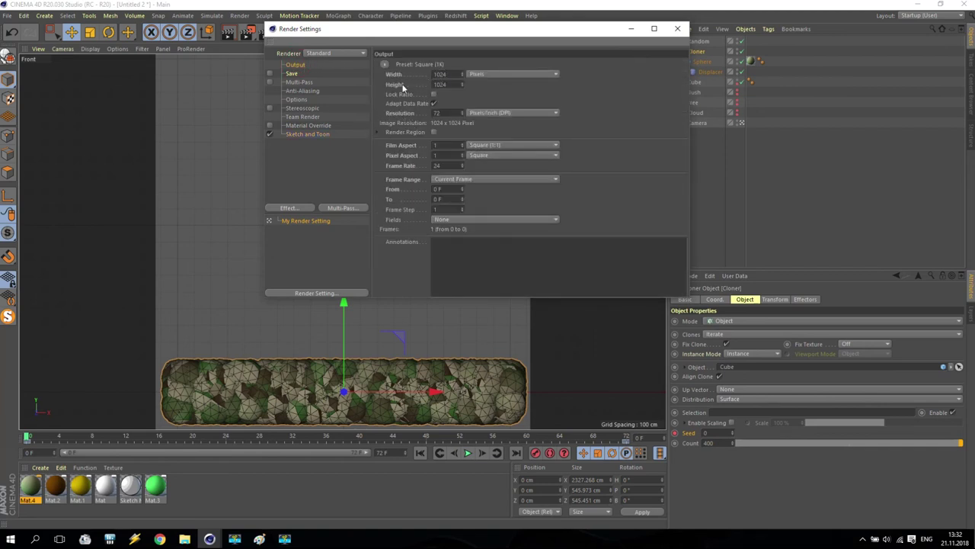
drag(453, 74, 414, 76)
drag(449, 198, 390, 195)
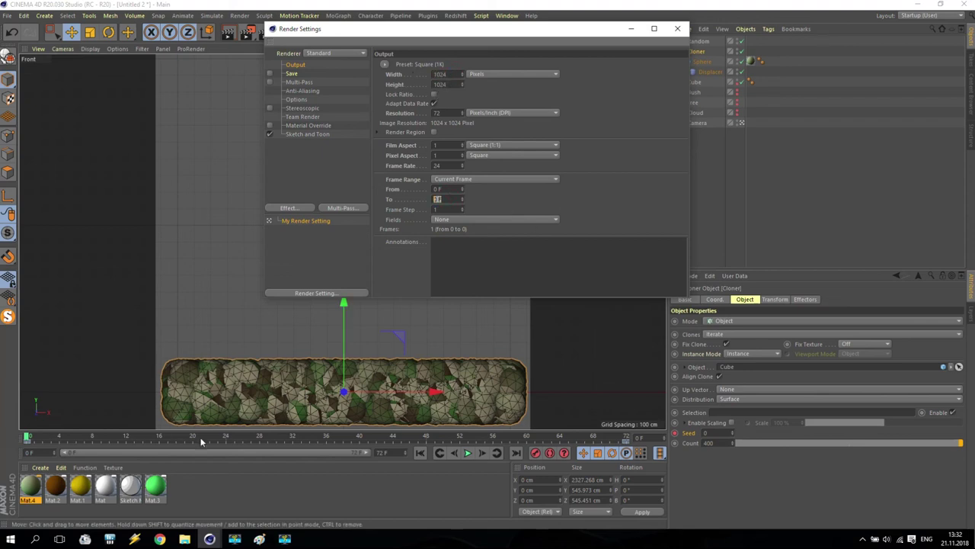
text(4)
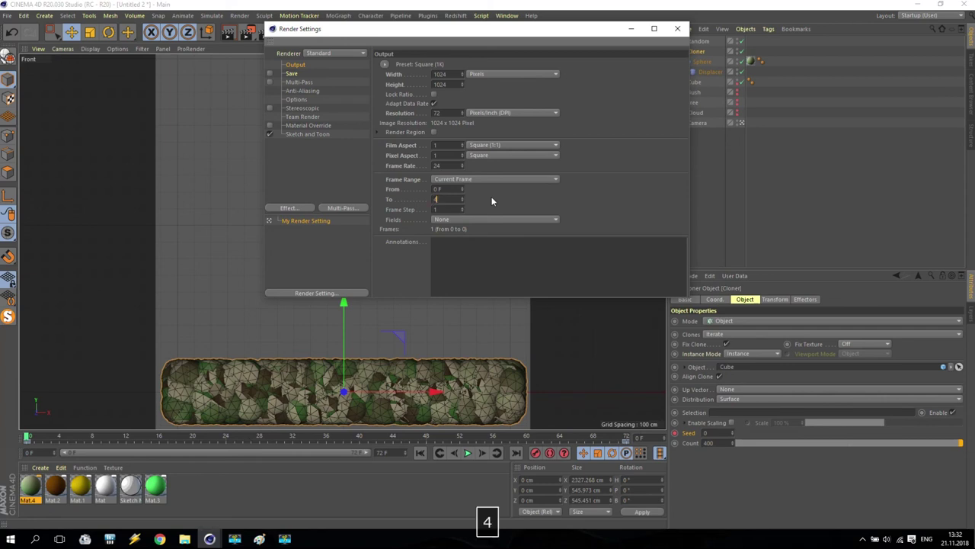
key(Return)
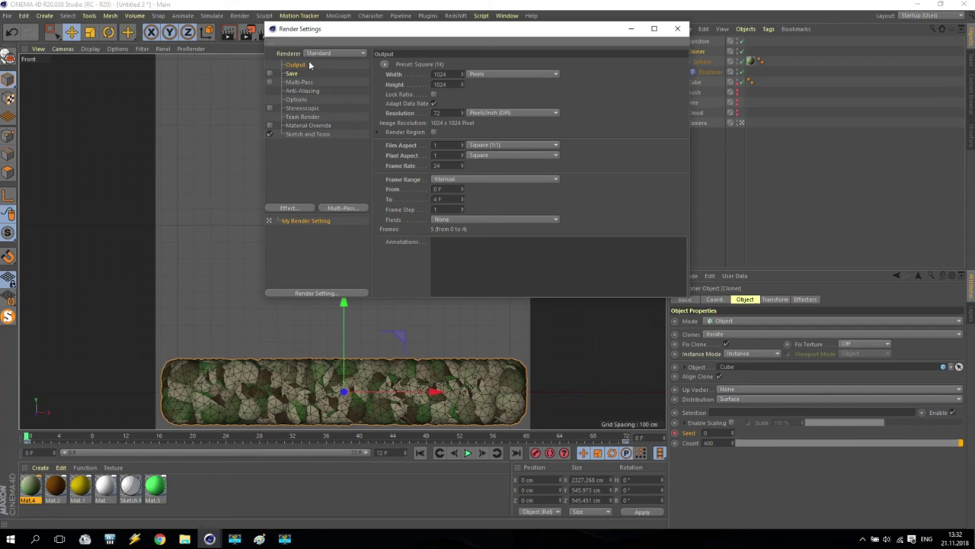
Enable saving of the rendered images in the Tutorial folder under the file name land, and render the frames to the Picture Viewer.
click(270, 74)
click(291, 73)
double_click(480, 83)
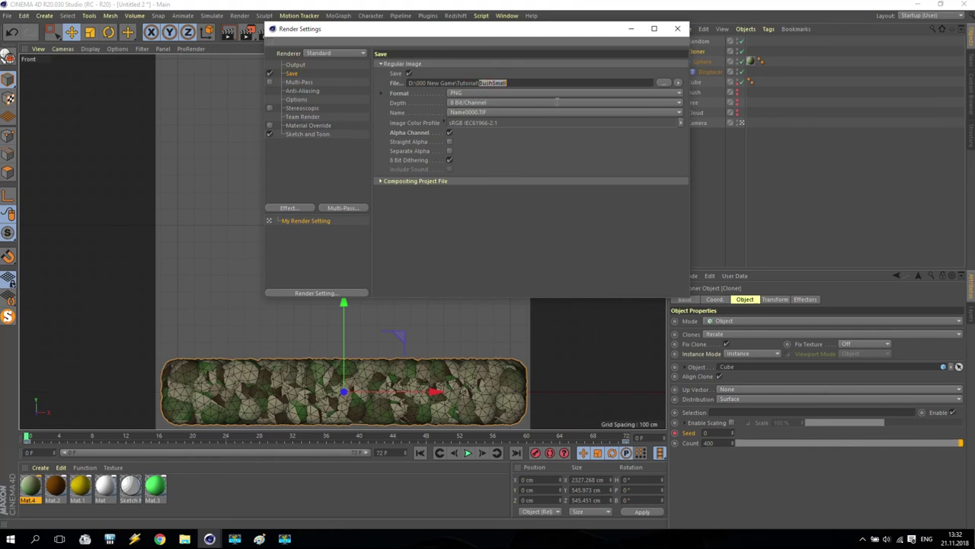
text(Land)
click(678, 30)
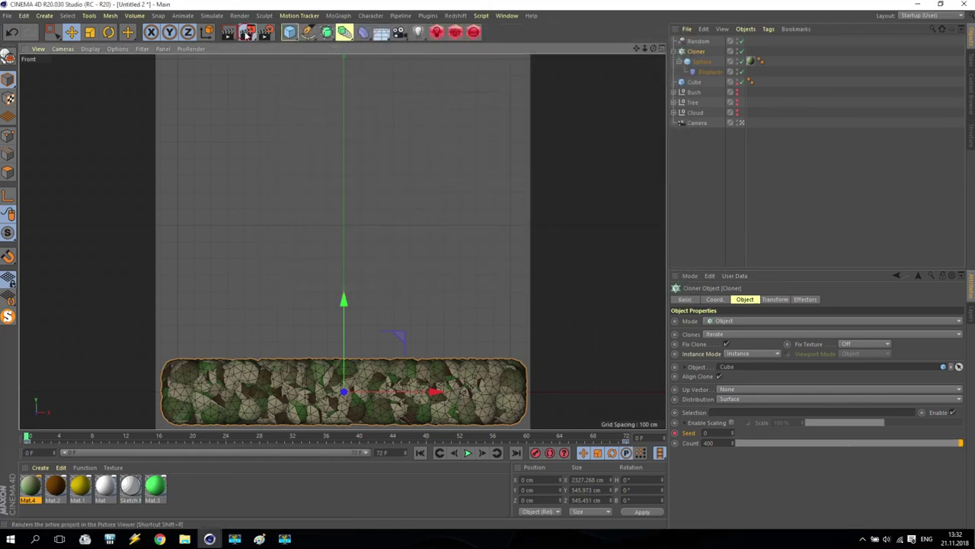
click(246, 33)
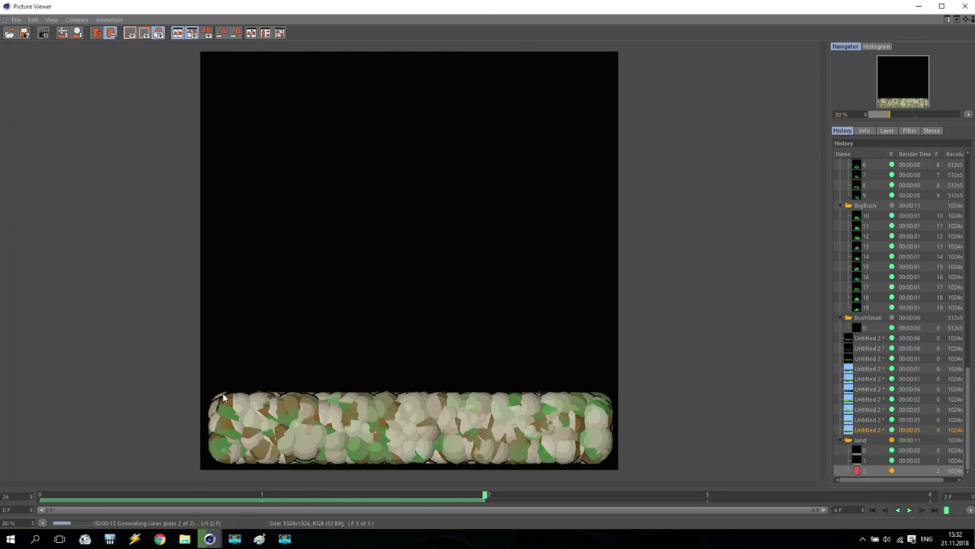
Switch to the 000 New Game folder in File Explorer and view the existing Land0003.png image.
mouse_move(185, 539)
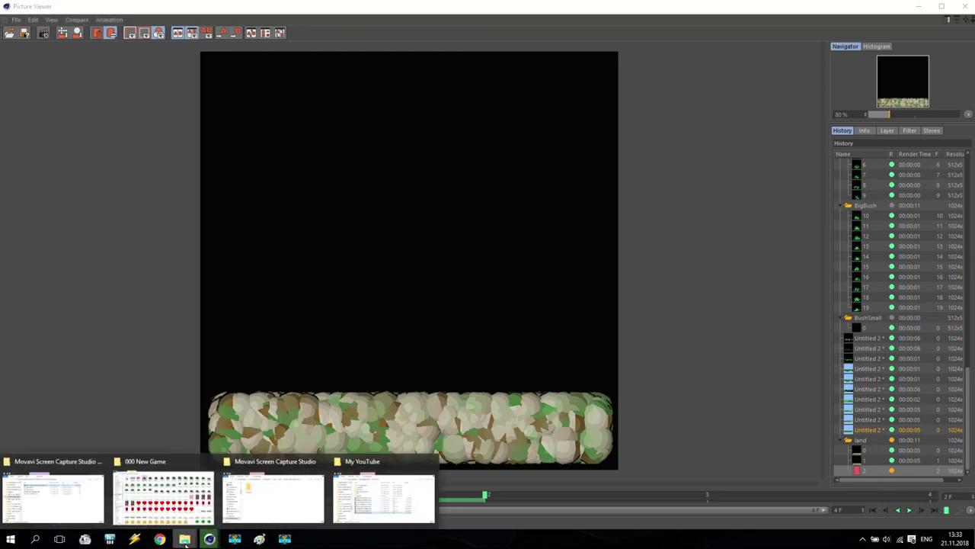
click(164, 487)
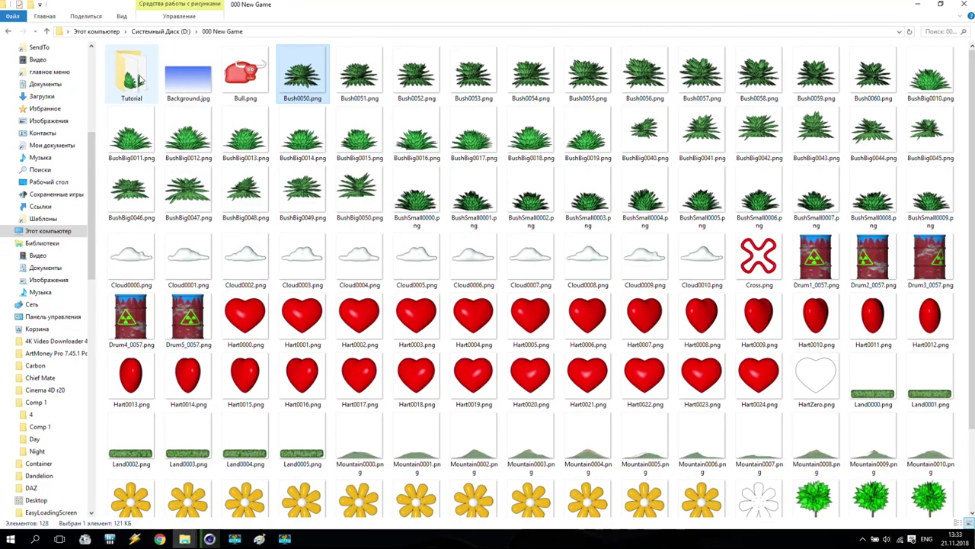
double_click(177, 455)
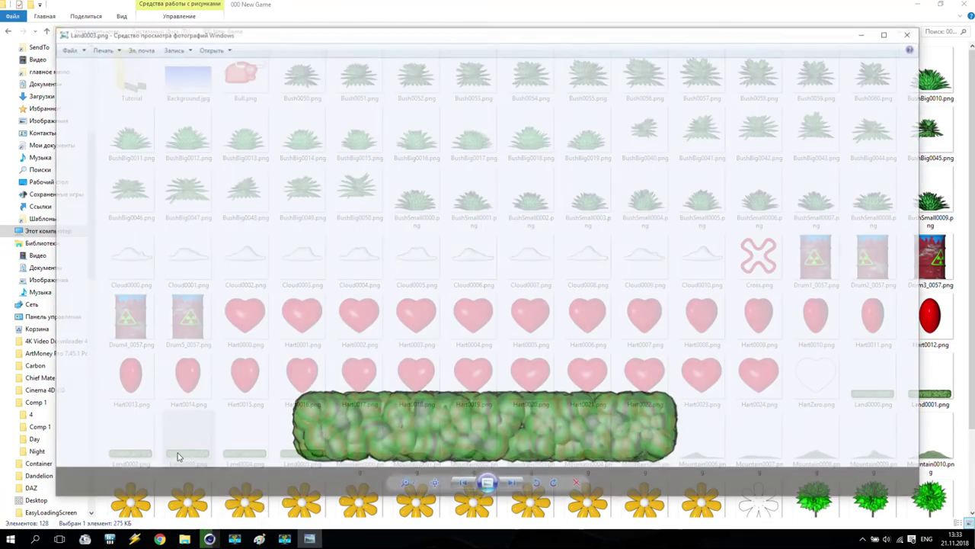
click(909, 34)
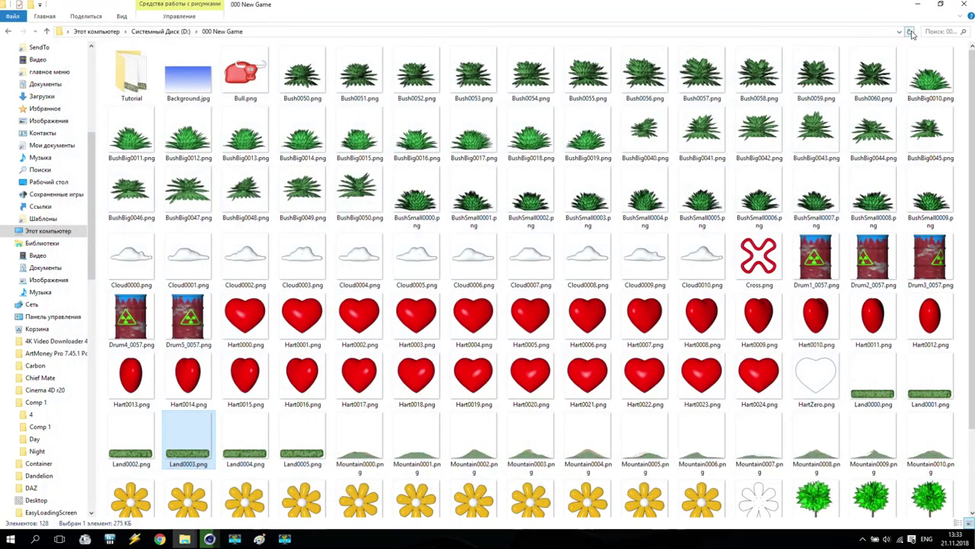
Open the Tutorial subfolder and view the rendered images land0000.png and Trees0001.png.
click(132, 62)
double_click(132, 62)
click(344, 147)
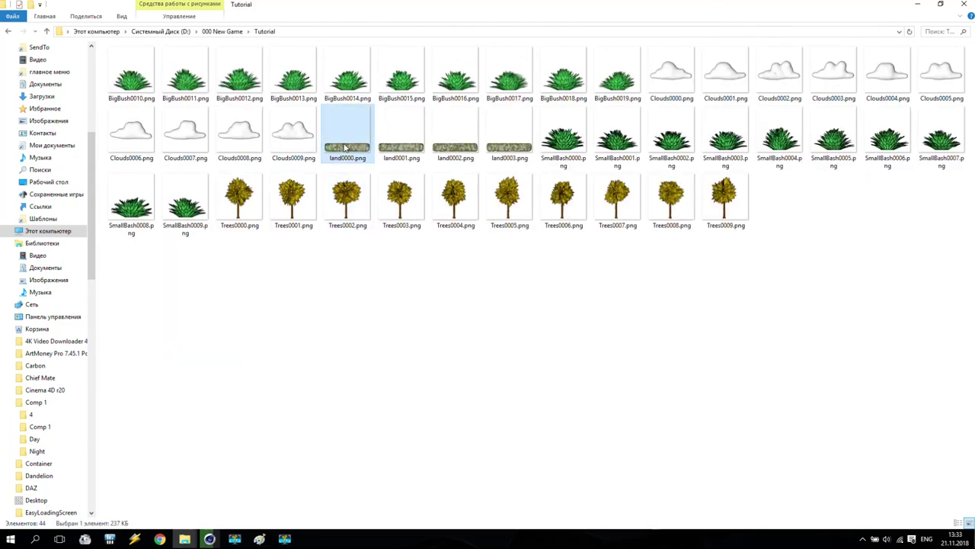
double_click(344, 147)
click(911, 34)
click(350, 197)
double_click(348, 197)
click(906, 35)
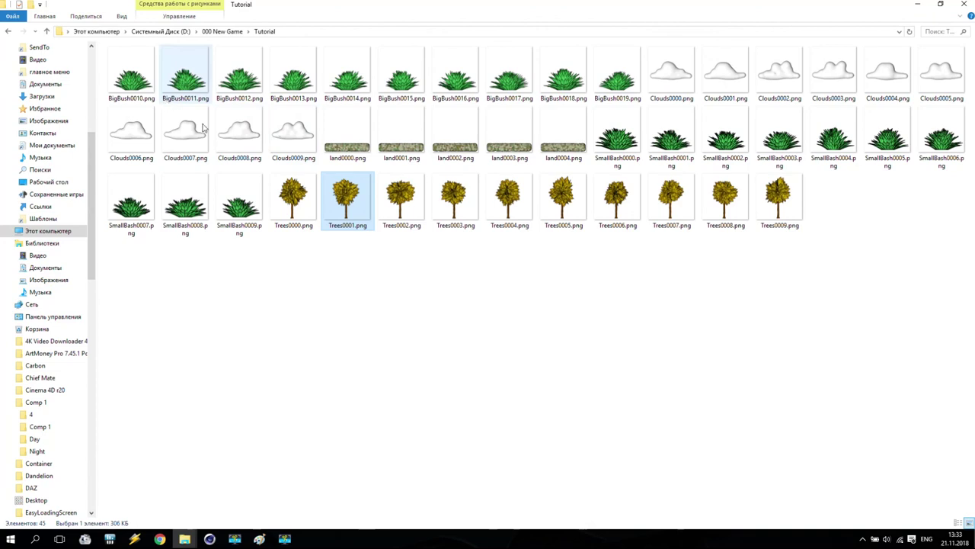
Page through the rendered ground images from land0000.png to land0004.png in the photo viewer.
click(348, 136)
click(401, 136)
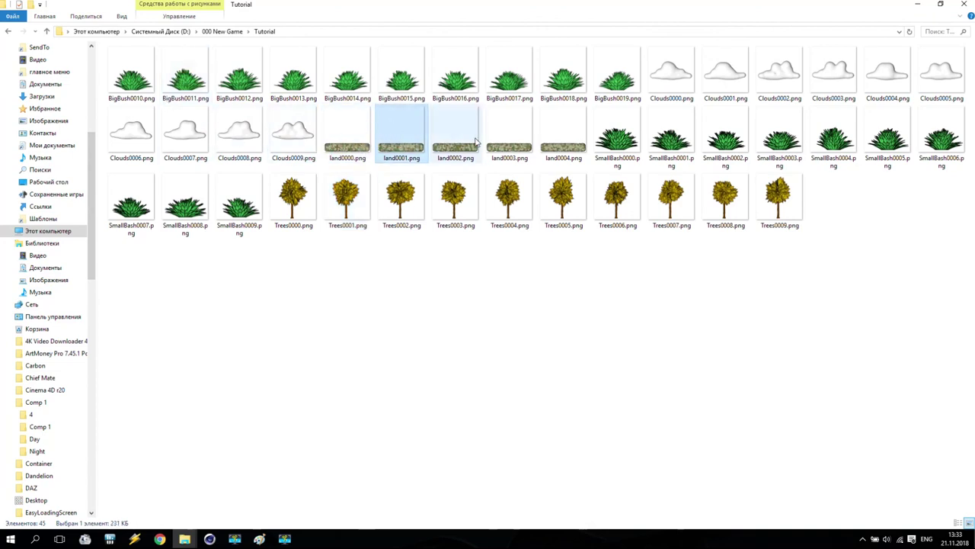
click(471, 142)
double_click(356, 144)
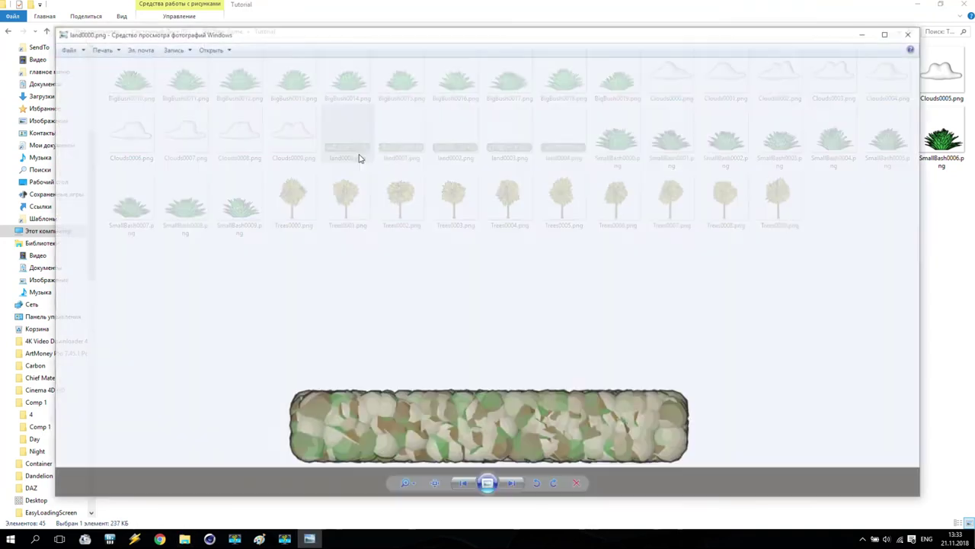
click(512, 484)
click(512, 485)
click(512, 485)
click(512, 485)
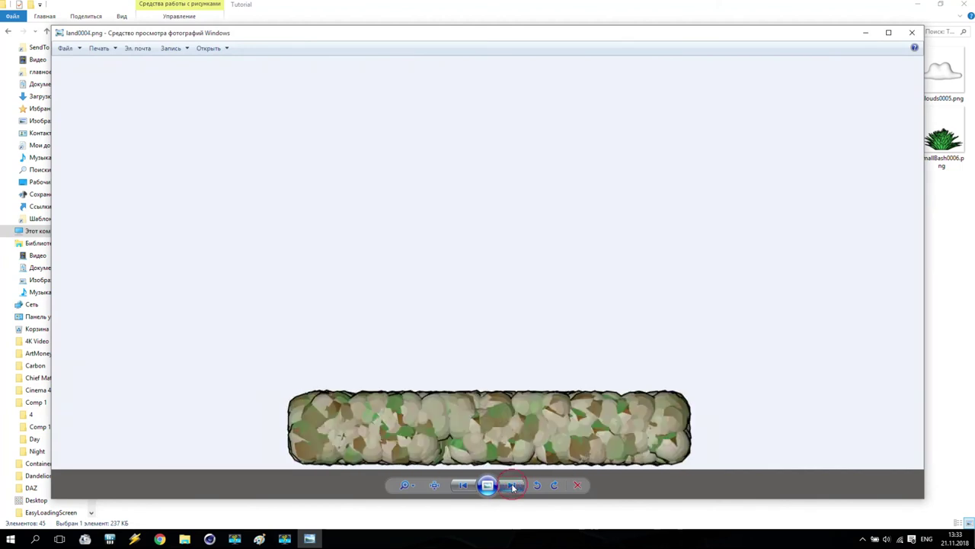
click(912, 32)
Look over the rendered bush, tree and cloud files, and close the folder and the Picture Viewer to return to Cinema 4D.
click(509, 138)
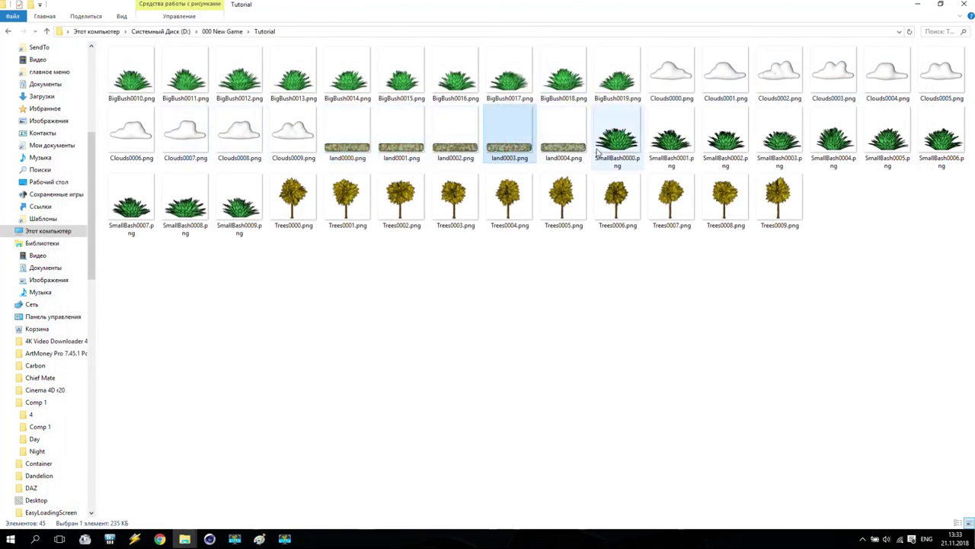
click(602, 150)
click(294, 85)
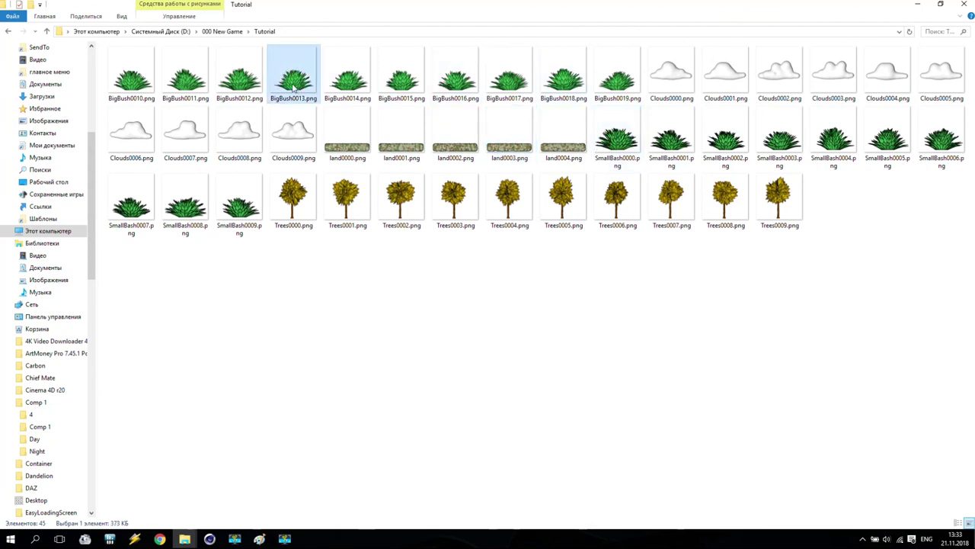
click(621, 141)
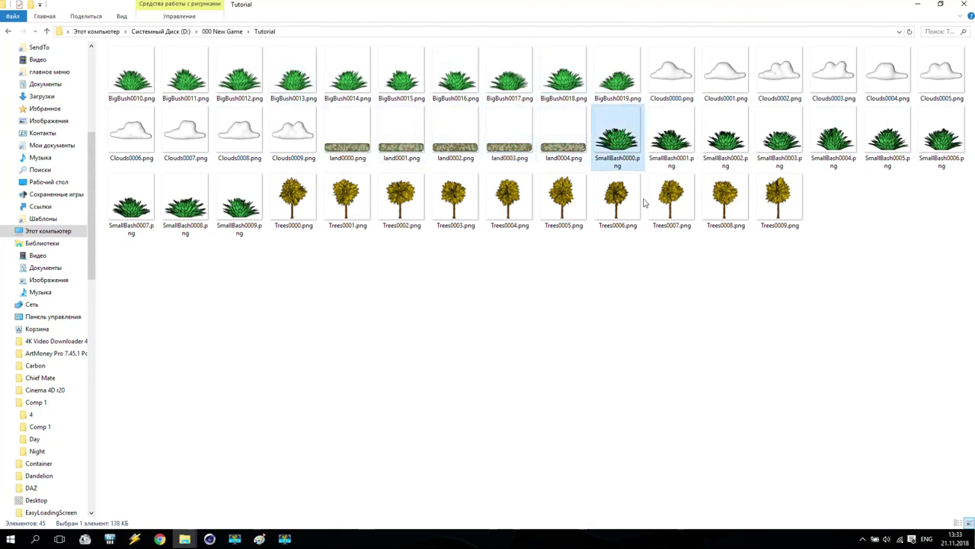
click(619, 199)
click(239, 136)
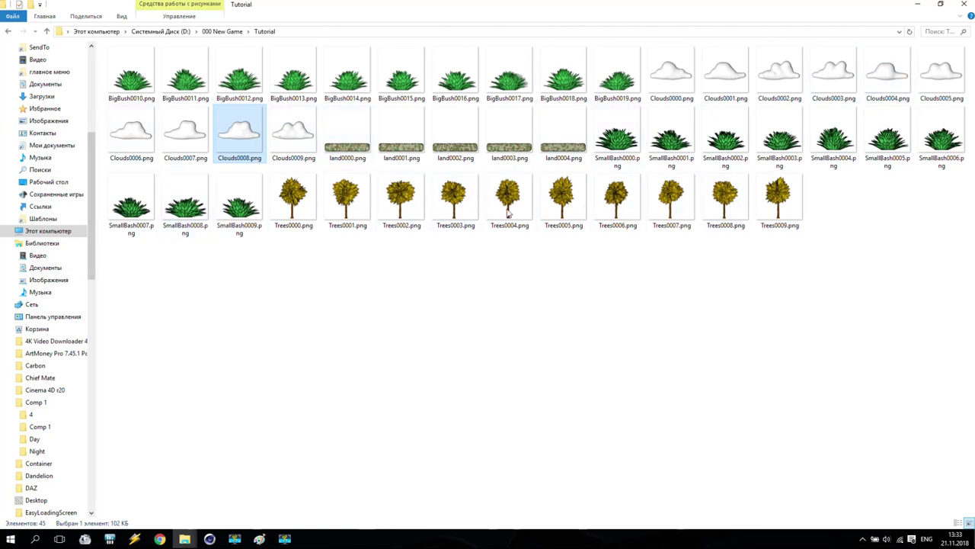
click(964, 6)
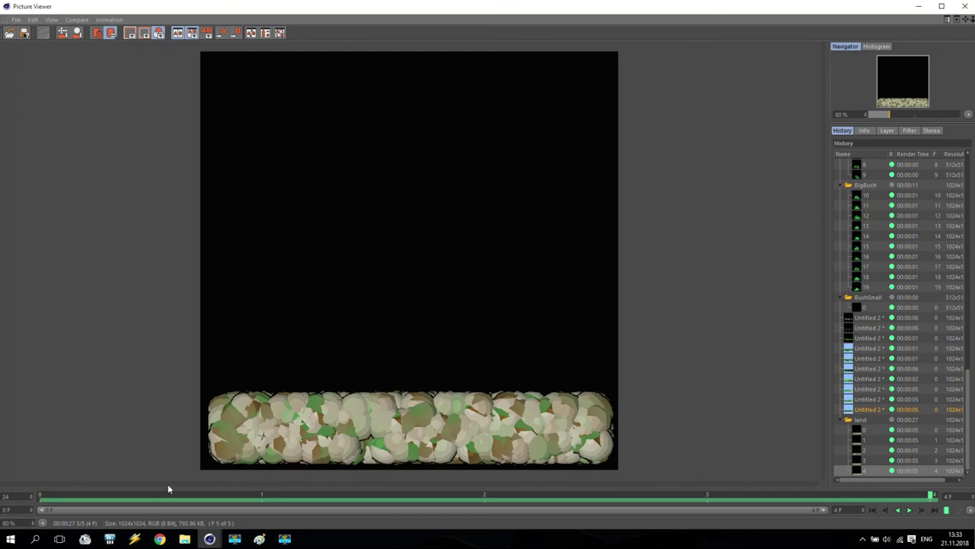
click(965, 6)
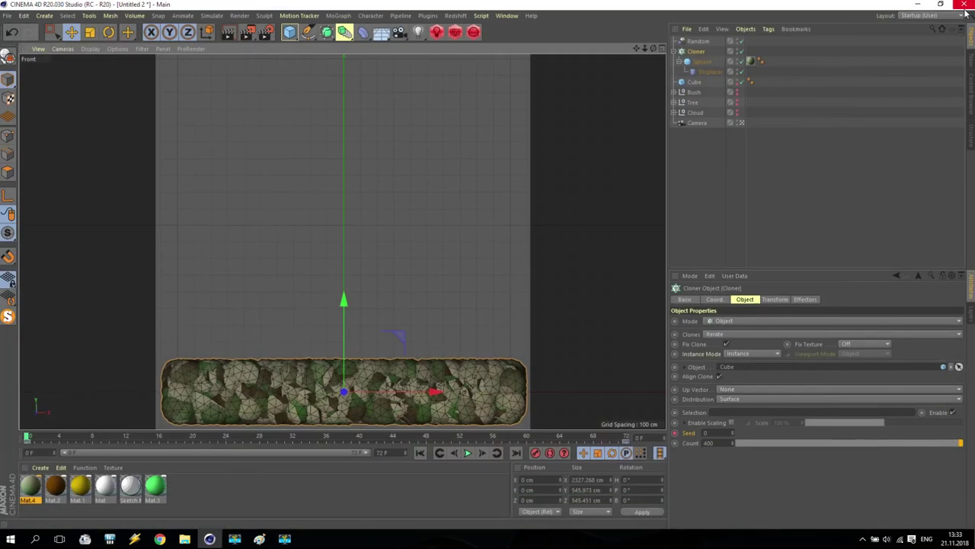
Group the Random effector, Cloner and Cube under one null and name it Land.
click(700, 42)
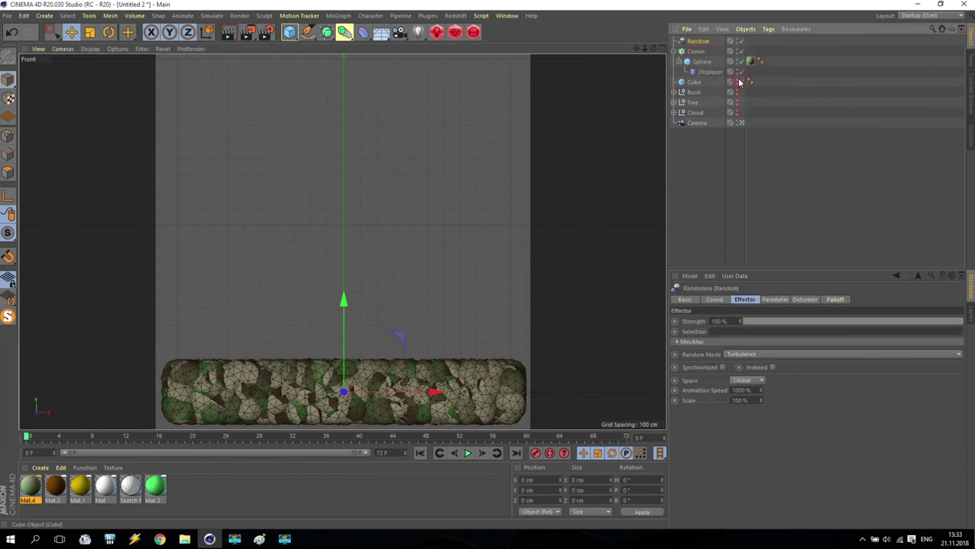
shift+click(698, 81)
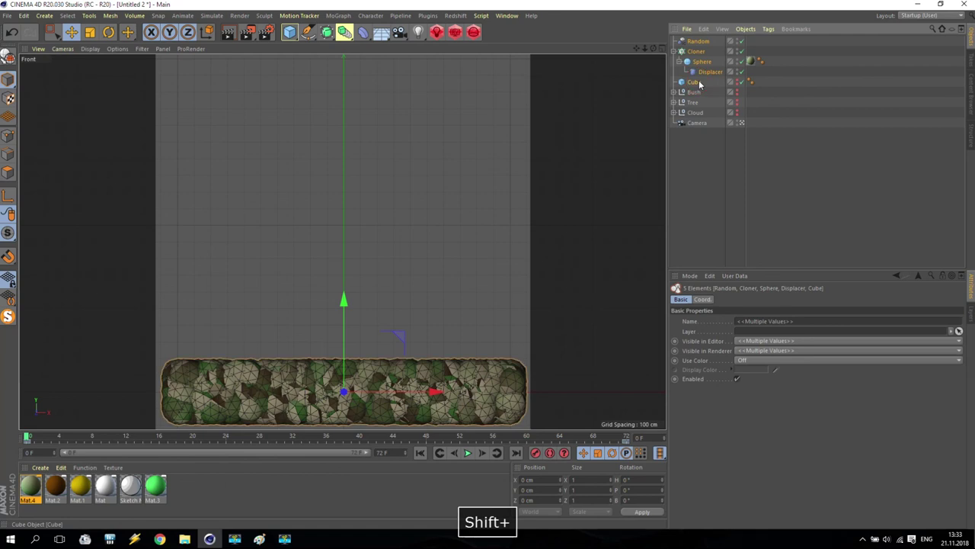
key(alt+g)
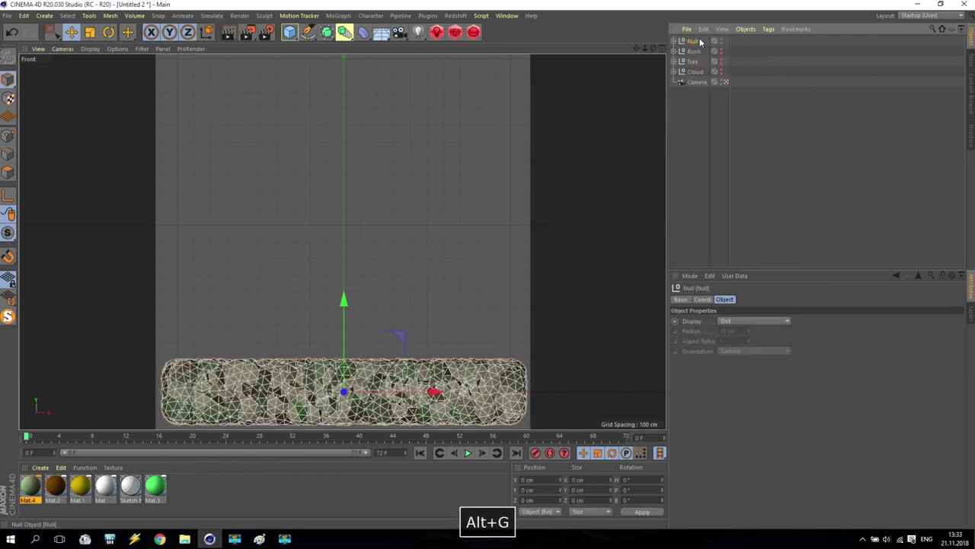
text(Land)
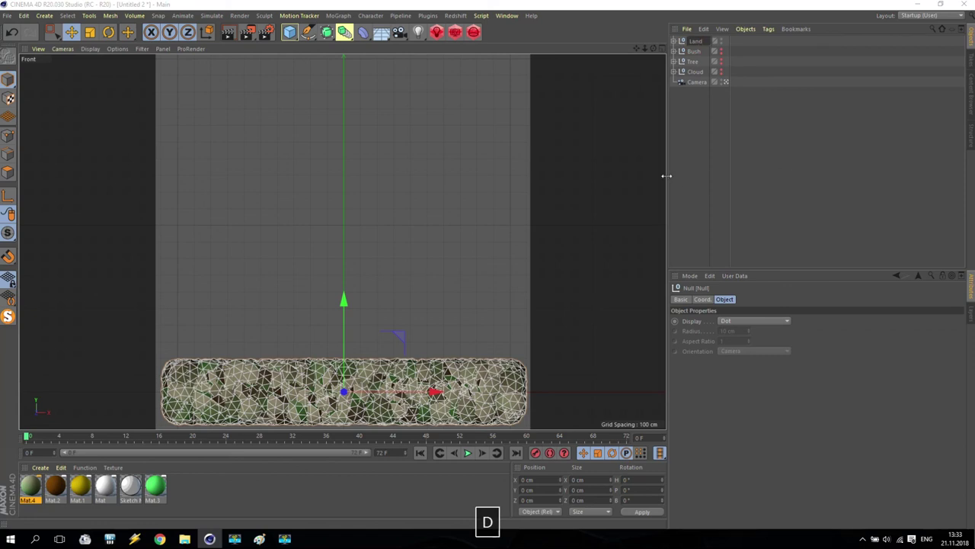
key(Return)
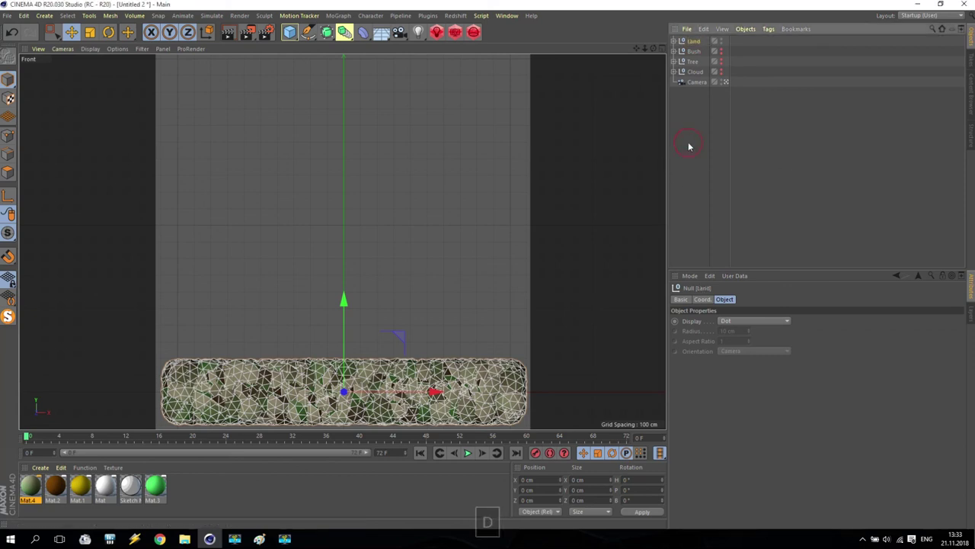